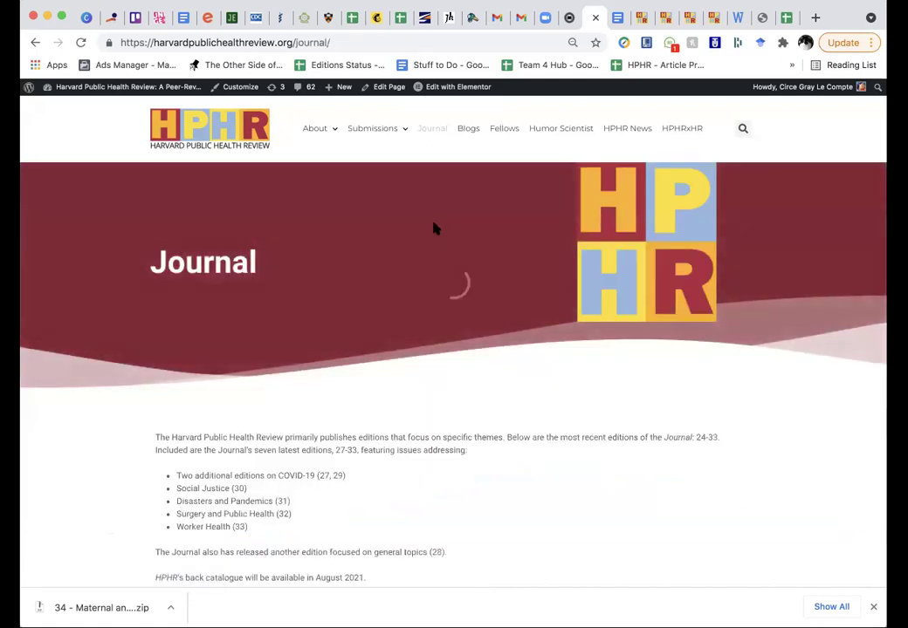
Go to the HPHR Blogs page, open the 'Engaging Health Equity' post (#3), then return to Blogs
left_click(473, 130)
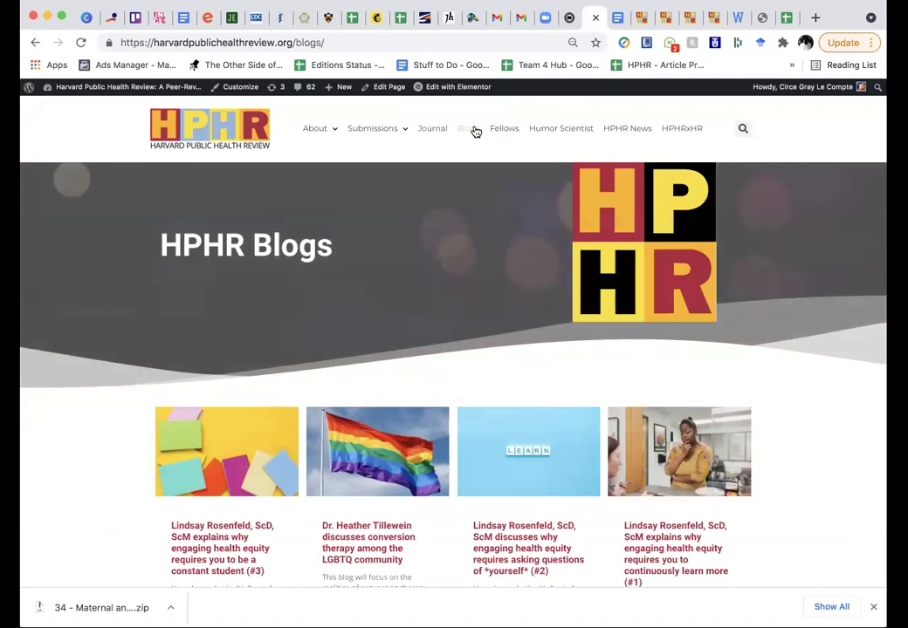
scroll(270, 476, "down", 1)
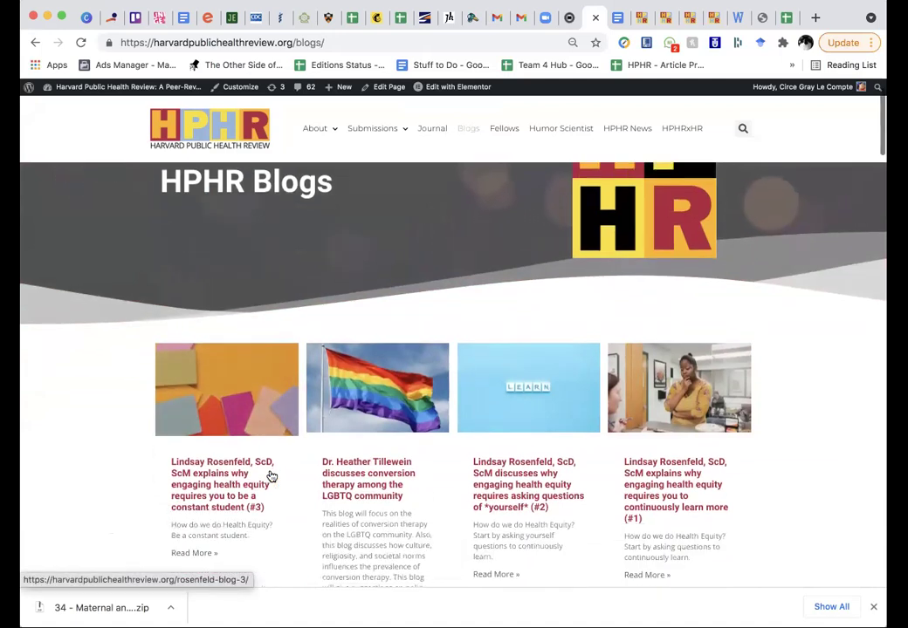
left_click(228, 425)
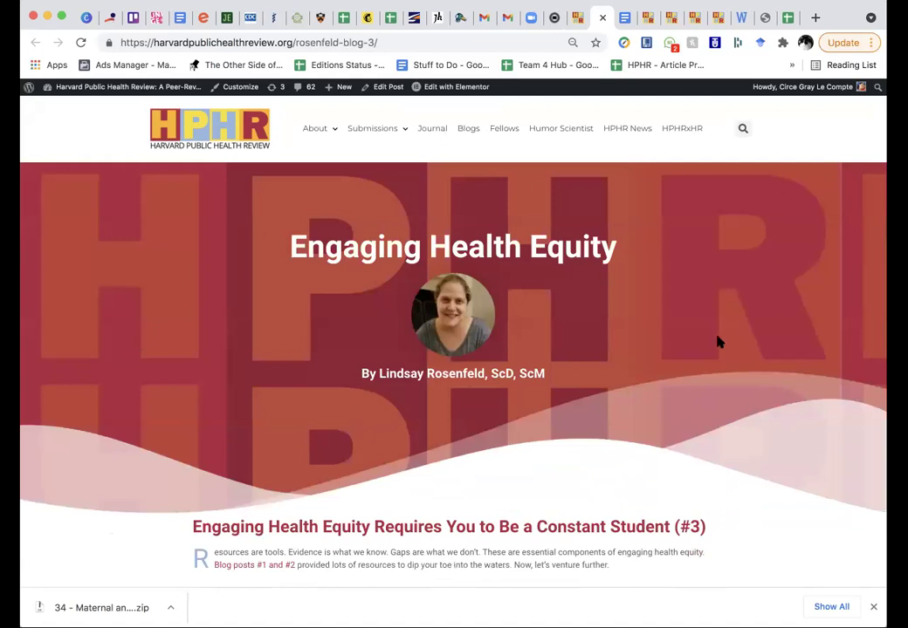
scroll(492, 489, "down", 2)
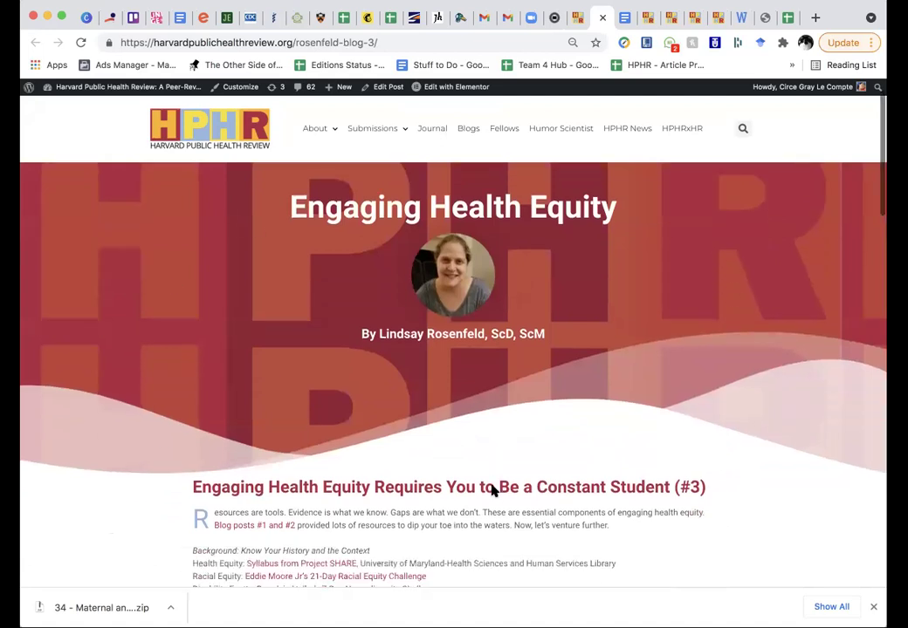
scroll(492, 489, "up", 2)
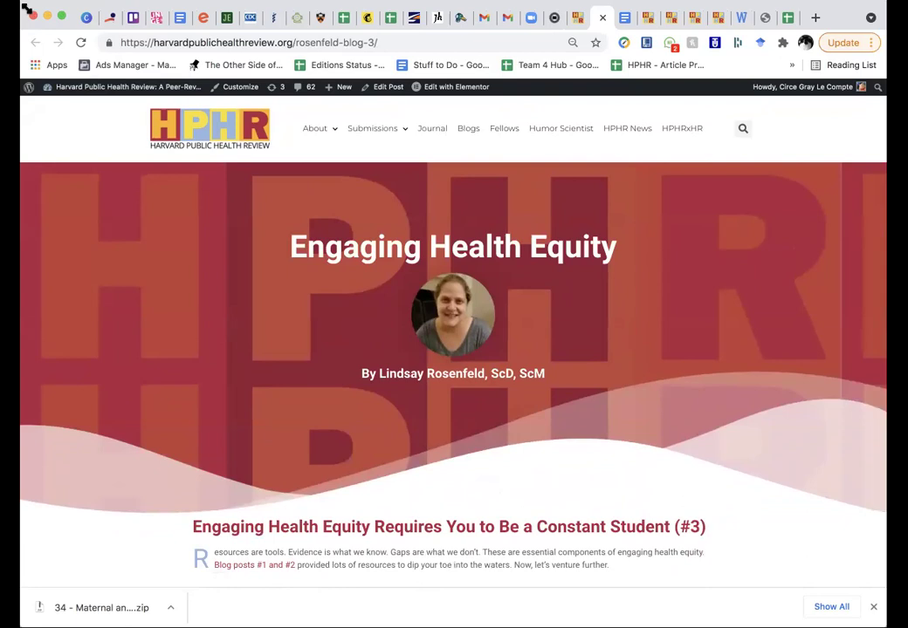
left_click(577, 17)
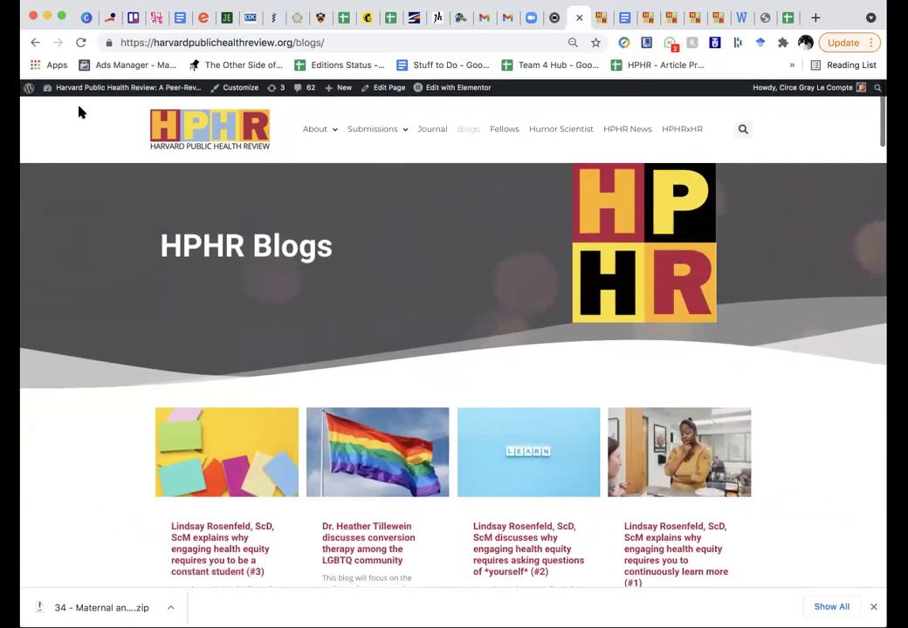
Go to the admin dashboard and bring up the All Posts list of 294 items
mouse_move(71, 88)
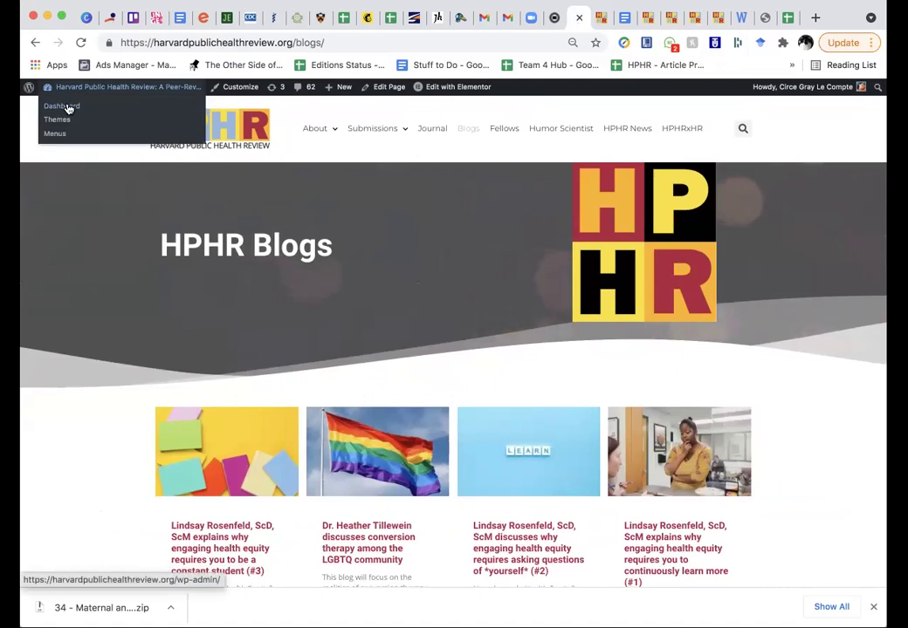
left_click(68, 108)
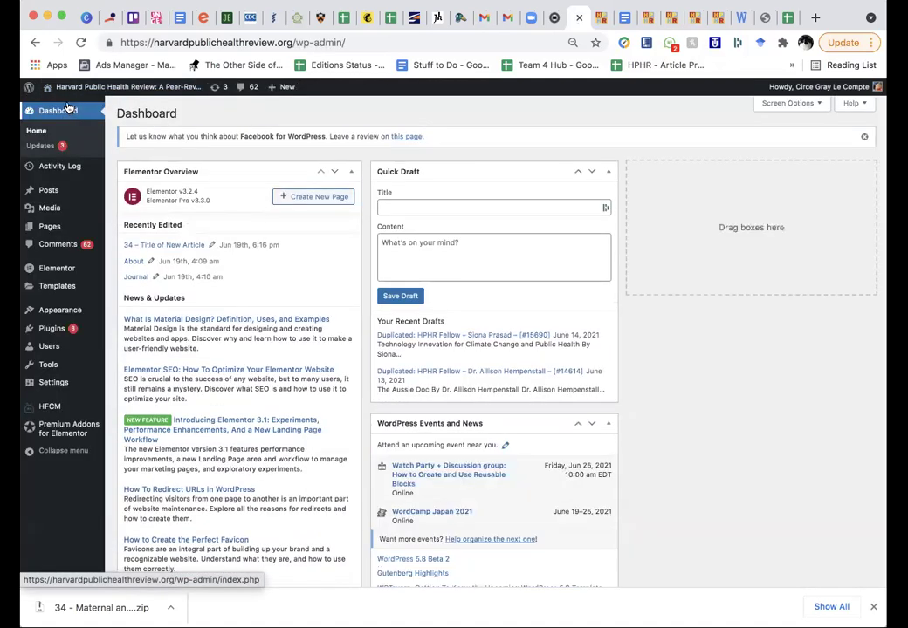
left_click(49, 190)
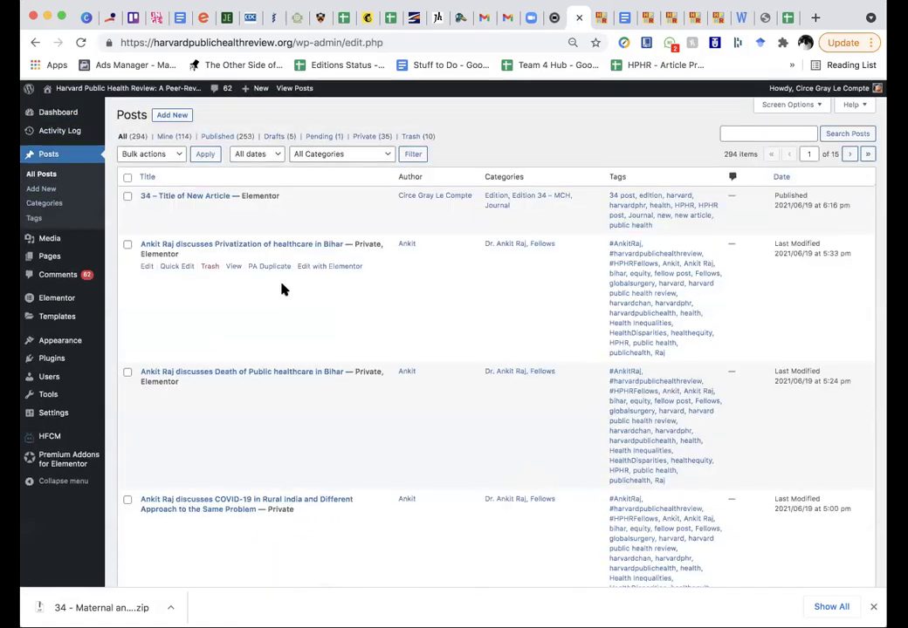
scroll(202, 303, "down", 1)
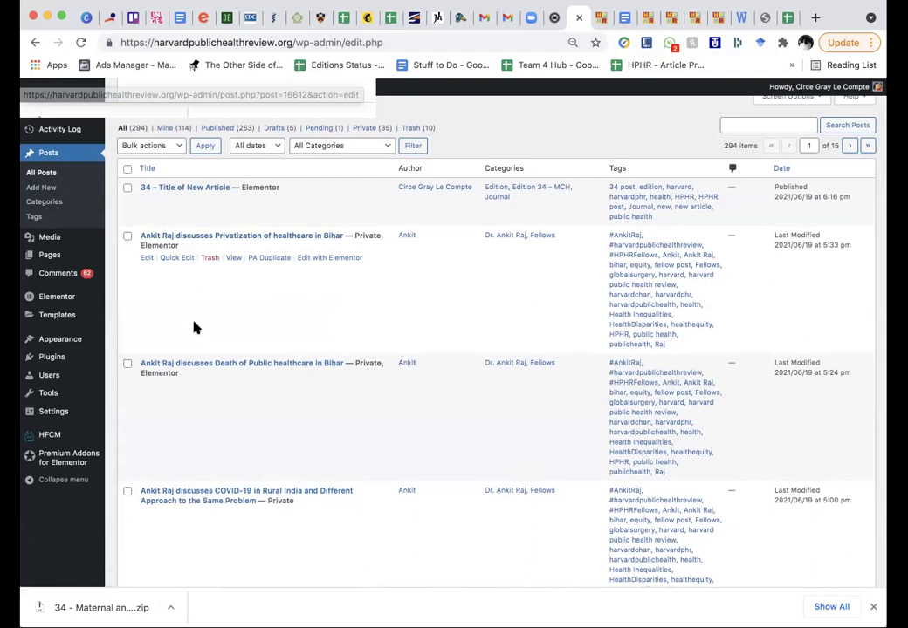
scroll(198, 321, "down", 1)
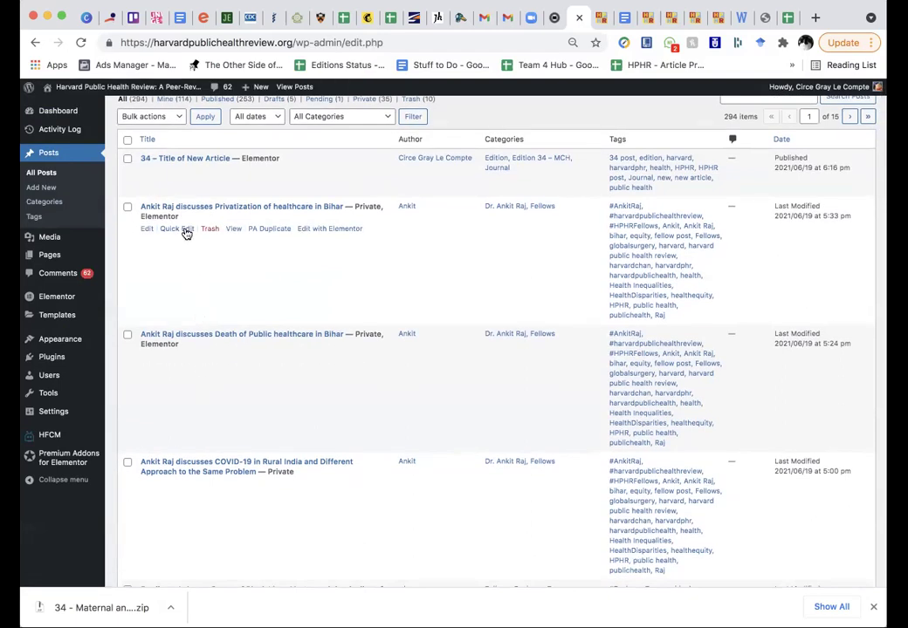
Duplicate the 'Privatization of healthcare in Bihar' post as a draft using PA Duplicate
left_click(276, 229)
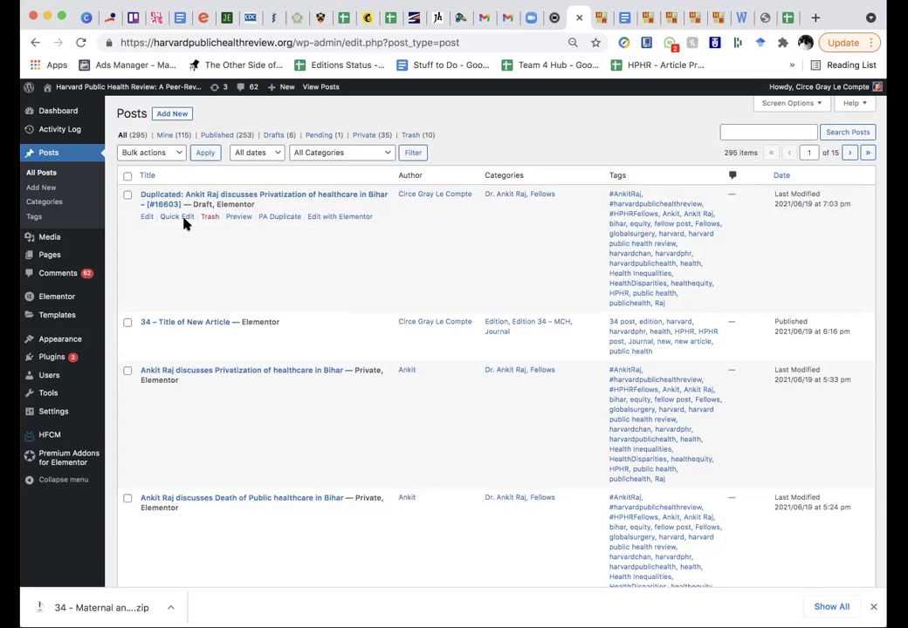
In Quick Edit, drop the 'Duplicated:' prefix and replace the author name with 'New Author'
left_click(176, 216)
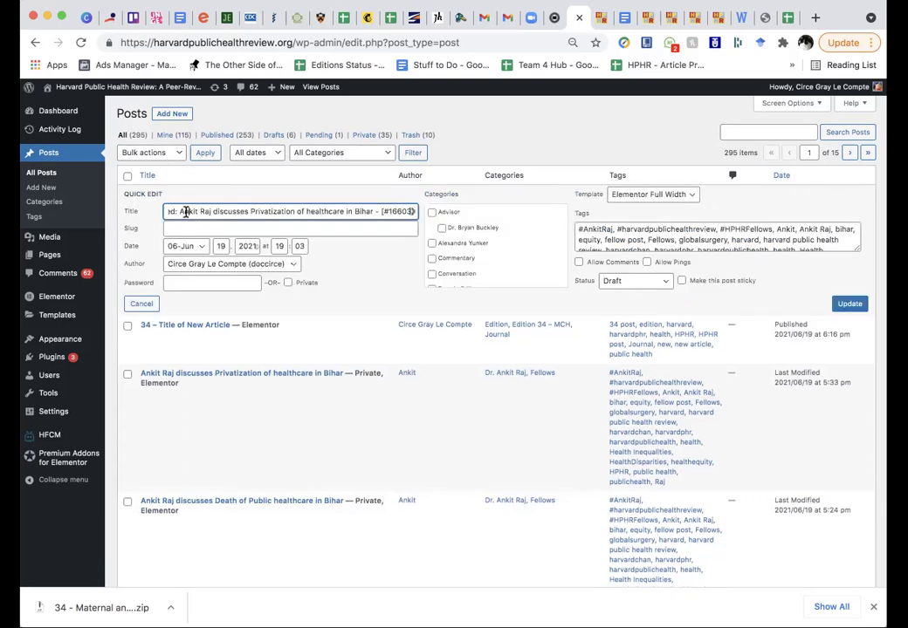
left_click_drag(219, 211, 166, 212)
key("BackSpace")
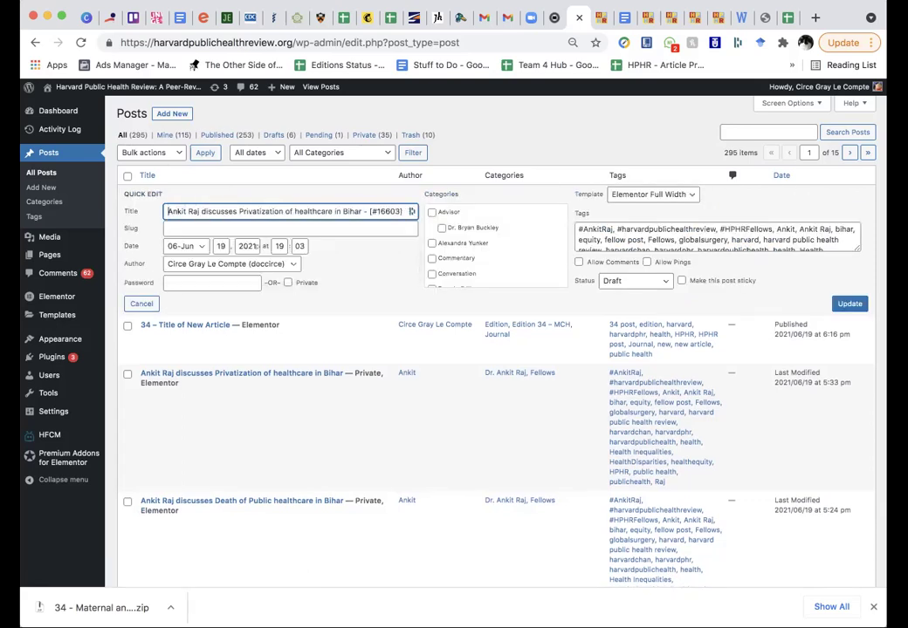
key("alt+shift+Right")
key("alt+shift+Right")
type("New Author")
key("alt+shift+Right")
key("Left")
key("Delete")
key("alt+shift+Left")
key("alt+shift+Left")
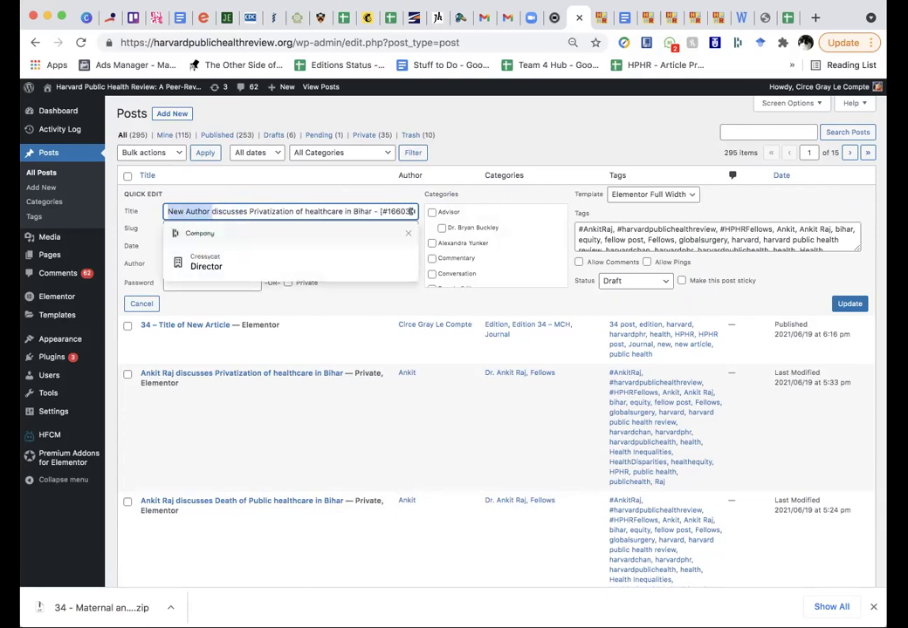
key("Left")
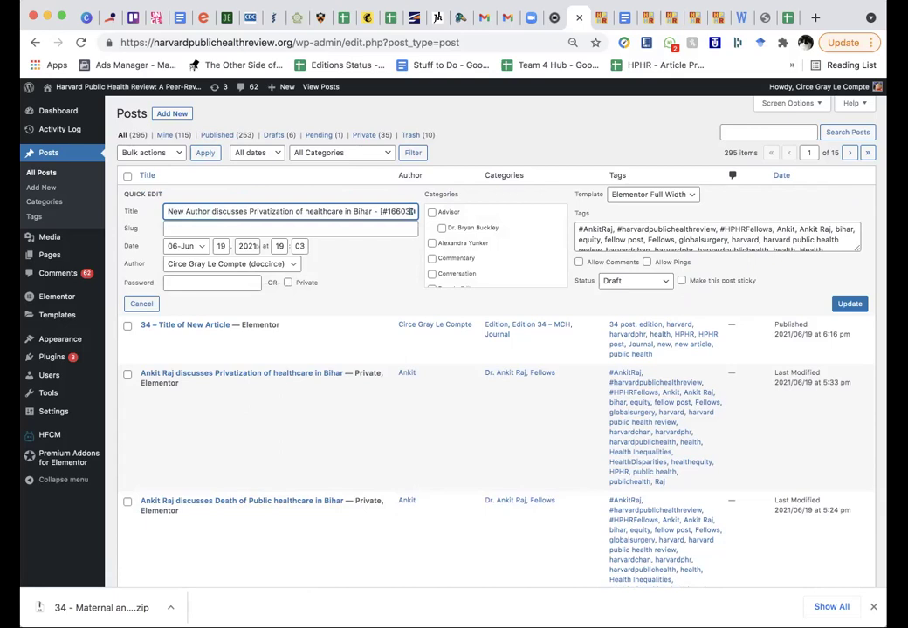
Replace the title text after 'discusses' with 'Their Blog'
key("alt+Right")
key("alt+Left")
key("alt+shift+Right")
key("alt+shift+Right")
key("alt+Right")
key("alt+Left")
key("alt+Left")
key("super+shift+Right")
type("Their bl")
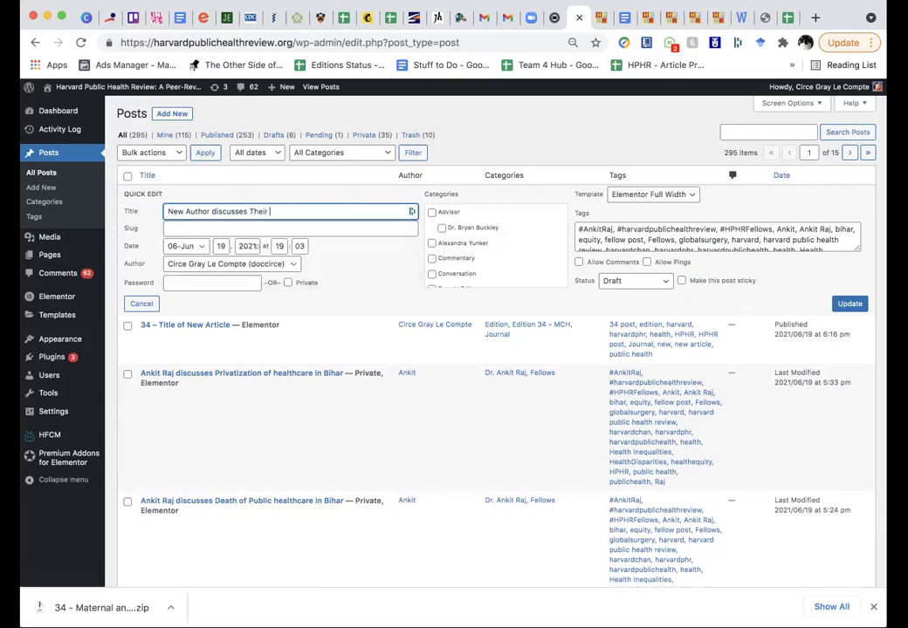
key("BackSpace")
key("BackSpace")
type("Blog")
Click into the Tags field and enlarge the box to show every tag
left_click(618, 234)
key("alt+Left")
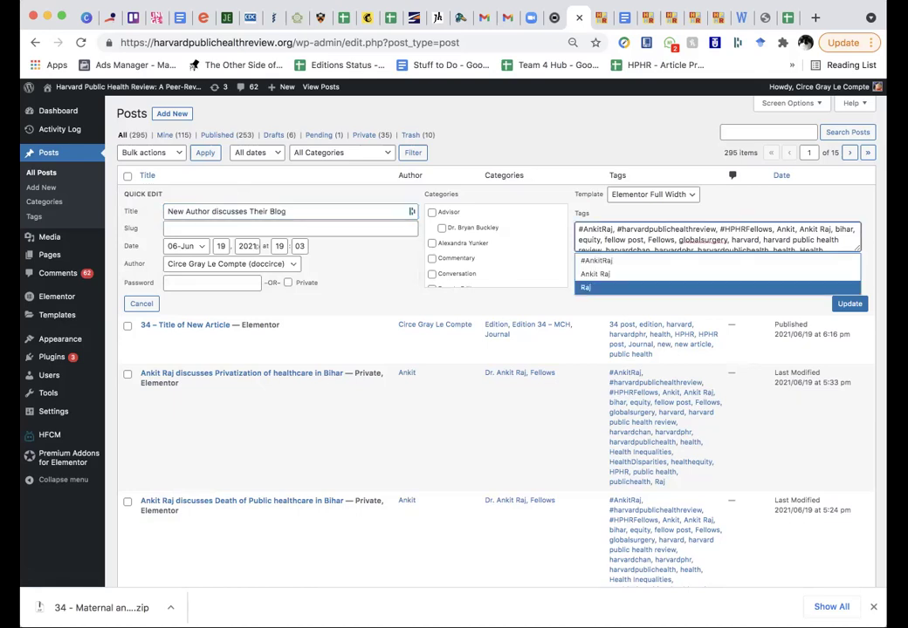
key("Up")
key("Up")
key("Up")
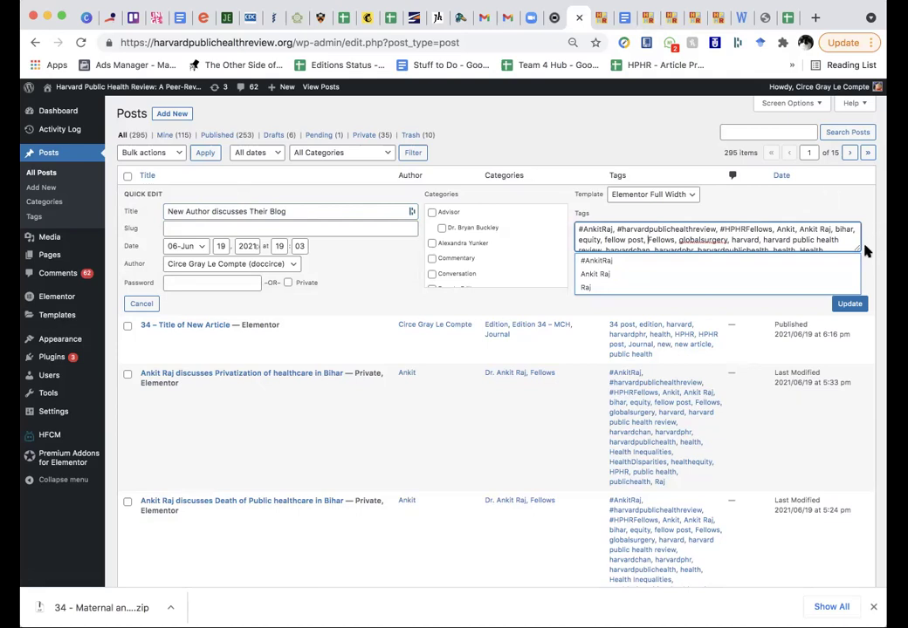
left_click_drag(858, 249, 865, 319)
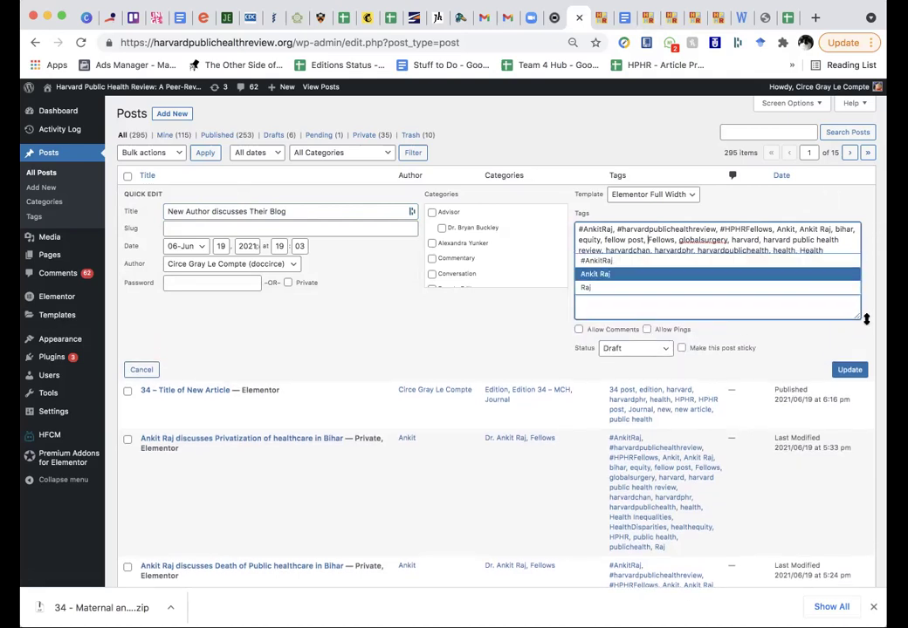
left_click(832, 248)
Replace the Raj tag with LastName and append a HarvardPHR tag
left_click(807, 283)
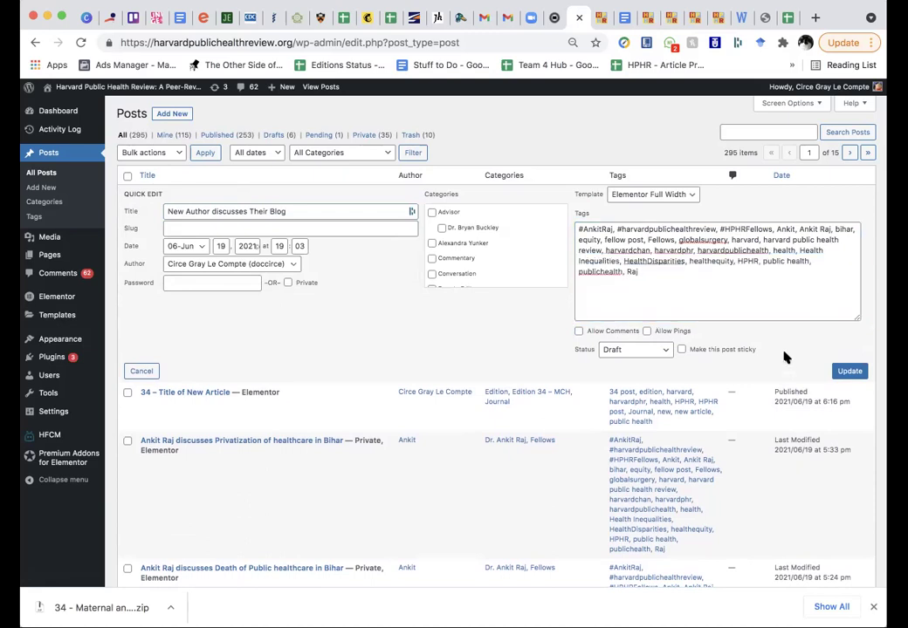
left_click(802, 286)
key("alt+Left")
key("alt+Right")
type(",")
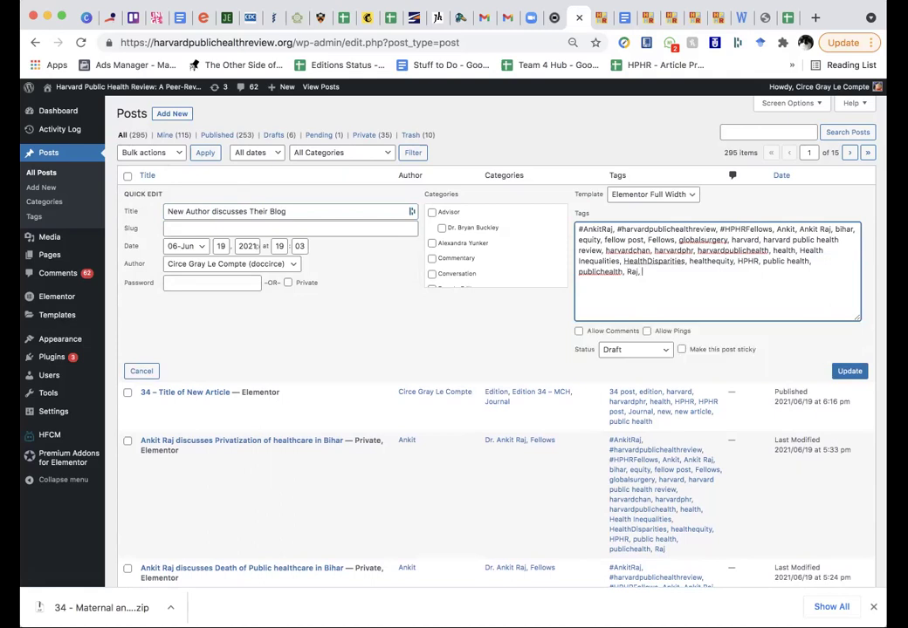
key("alt+shift+Left")
type("LastName")
key("alt+shift+Right")
key("alt+shift+Right")
key("alt+shift+Right")
key("alt+shift+Right")
key("alt+shift+Right")
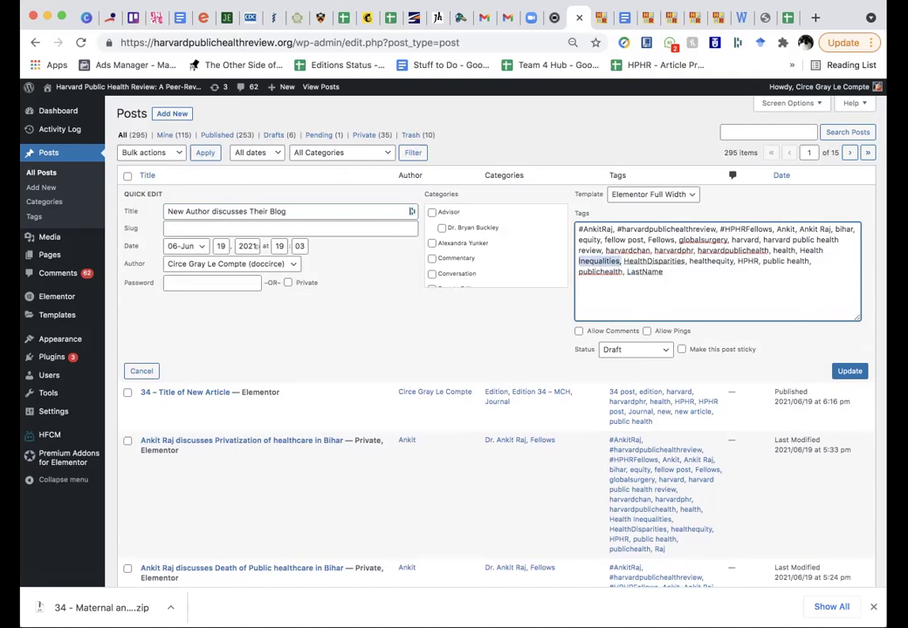
key("alt+shift+Right")
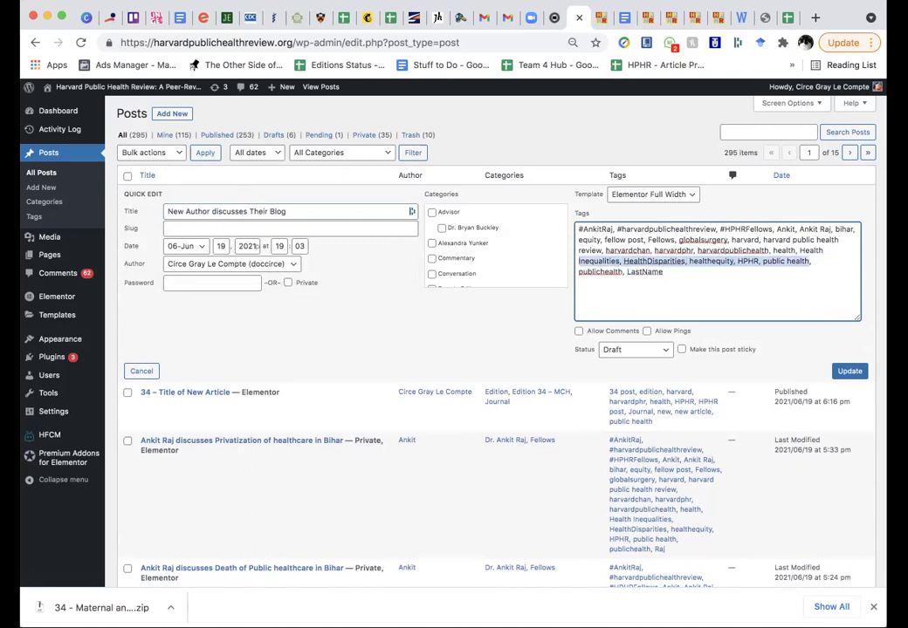
key("alt+Left")
key("alt+Left")
key("alt+shift+Right")
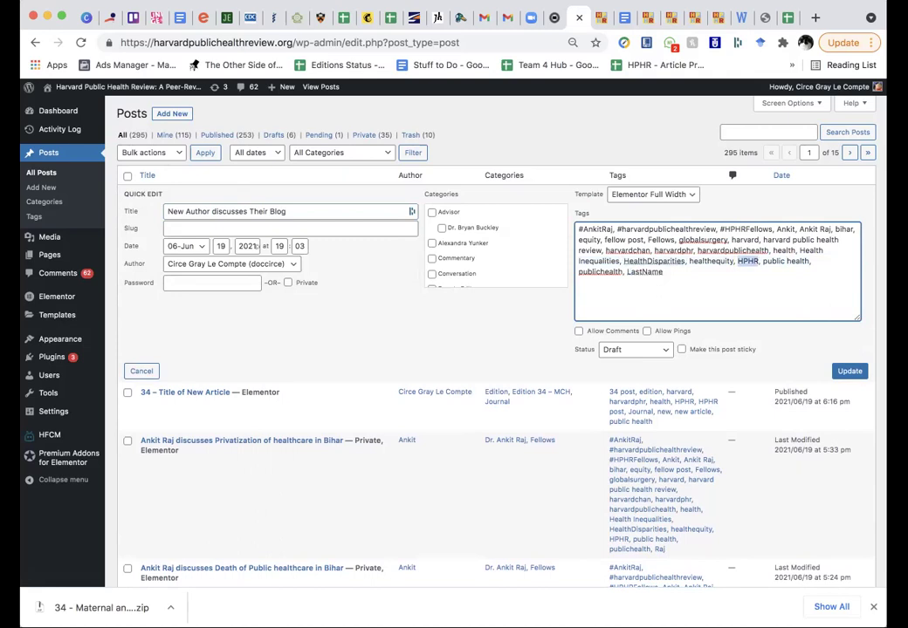
left_click(665, 272)
type(", HarvardPHR")
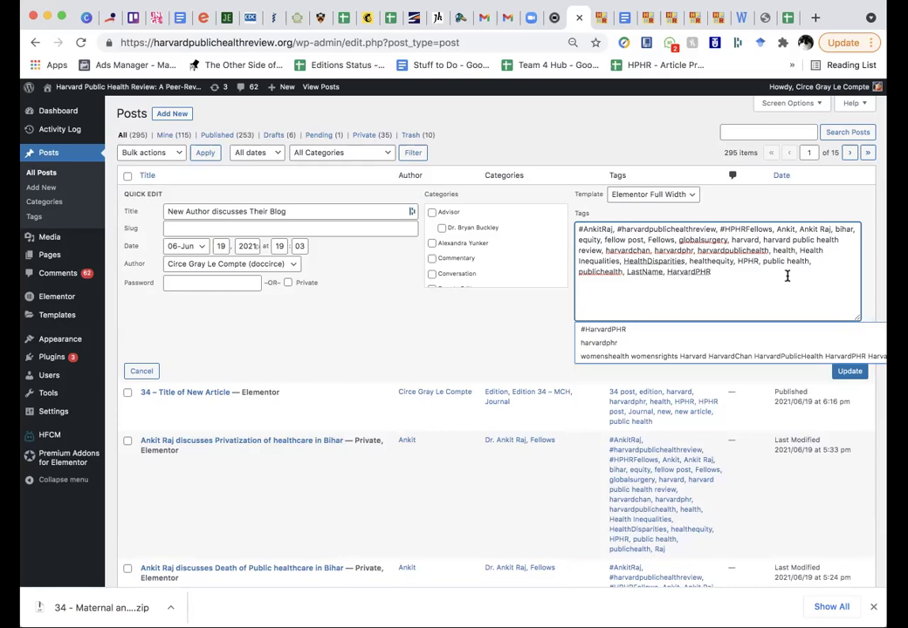
Delete the #HPHRFellows, equity and fellow post tags, fixing the doubled comma
double_click(771, 229)
key("shift+alt+Right")
key("shift+alt+Left")
key("shift+alt+Right")
key("shift+alt+Right")
key("shift+alt+Right")
key("shift+alt+Right")
key("shift+alt+Right")
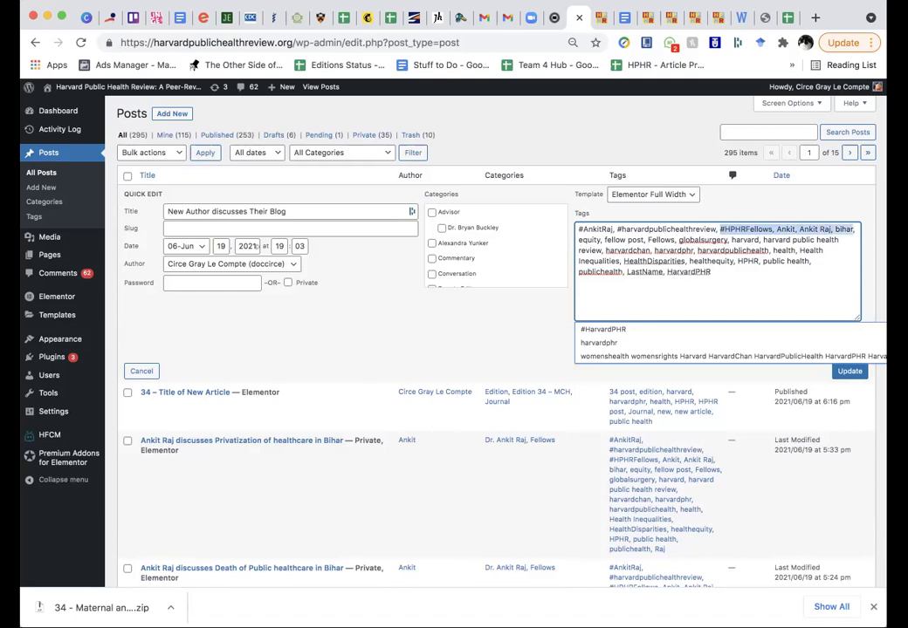
key("BackSpace")
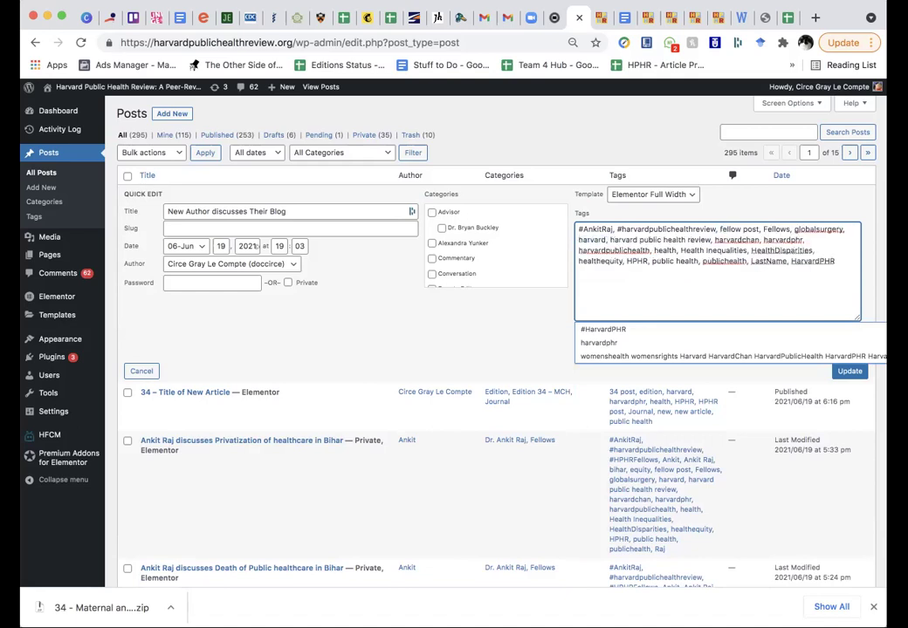
key("shift+alt+Right")
left_click(836, 262)
left_click_drag(758, 228, 718, 230)
key("BackSpace")
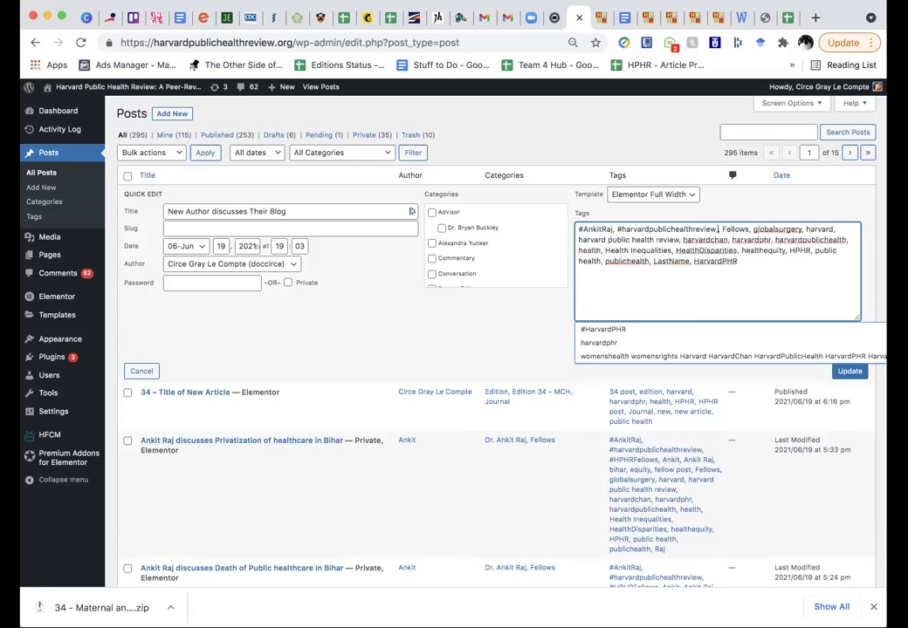
key("BackSpace")
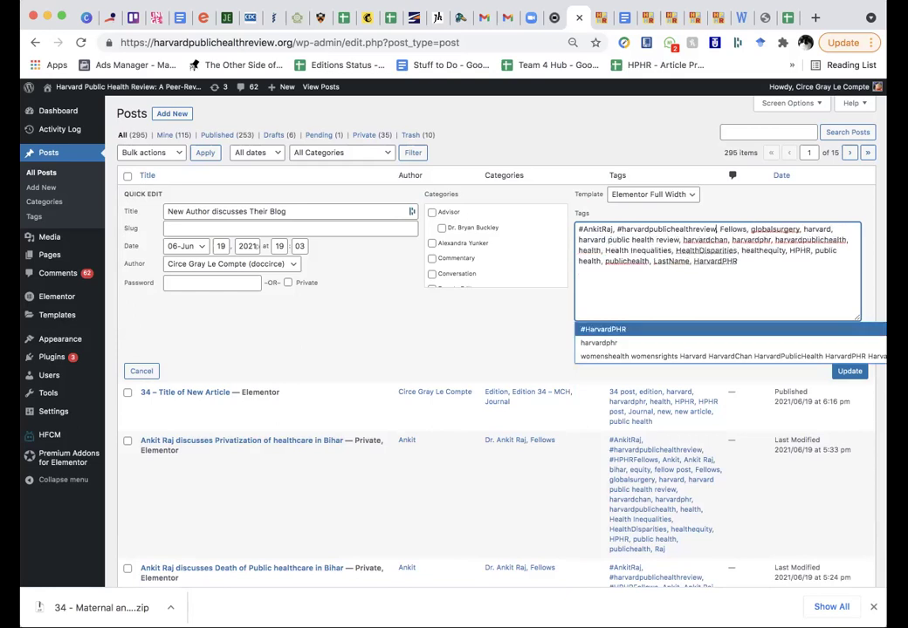
Append a 'blog post' tag and delete the leading #AnkitRaj tag
left_click(743, 262)
type(", blog post")
left_click(748, 260)
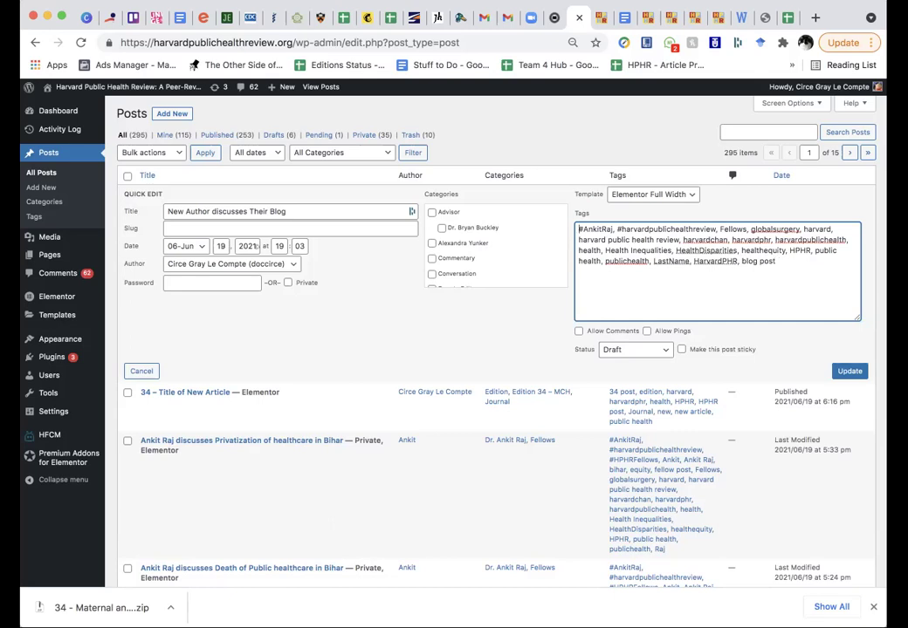
left_click_drag(579, 229, 614, 230)
key("BackSpace")
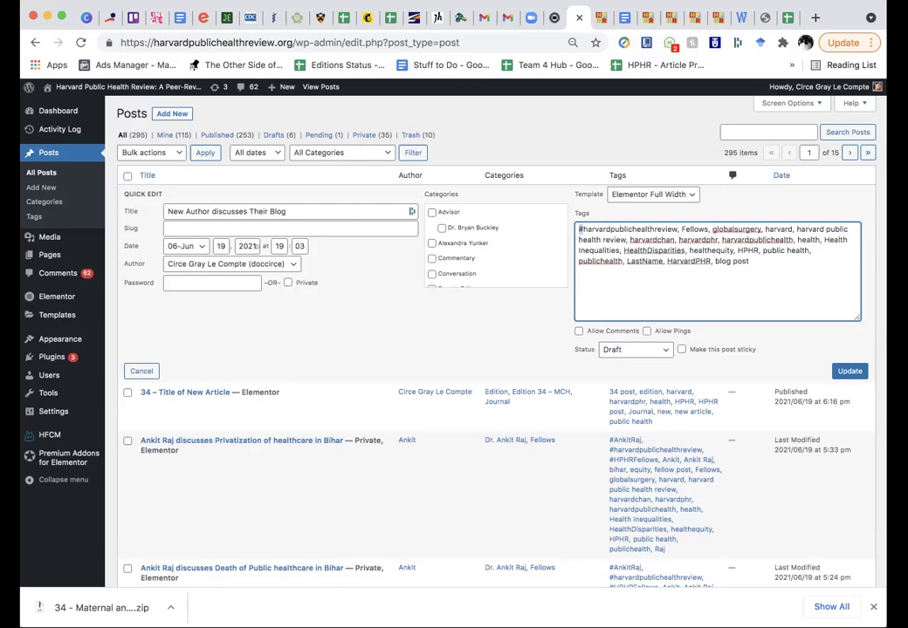
Untick Fellows in the Quick Edit Categories checklist
scroll(477, 253, "down", 6)
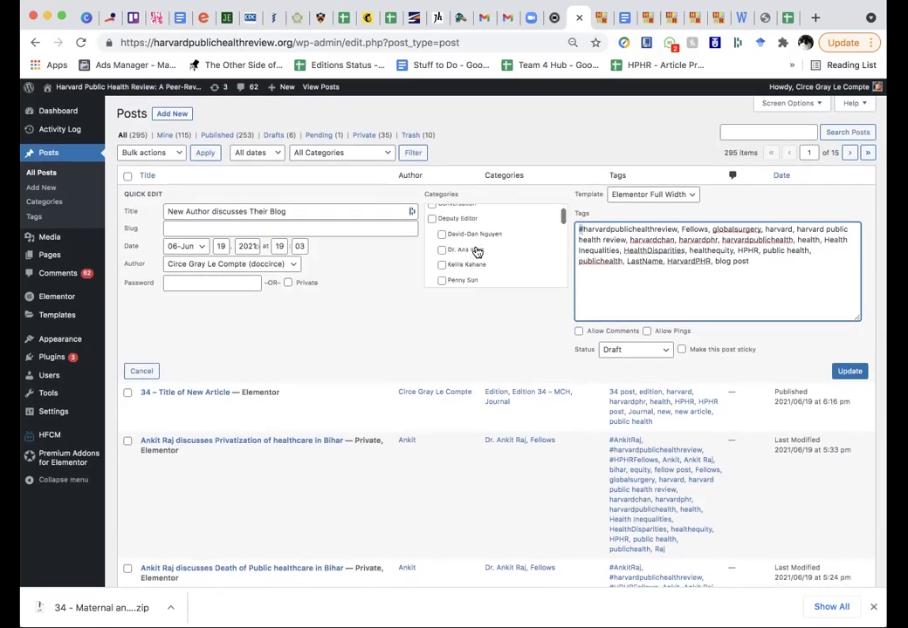
scroll(477, 252, "down", 2)
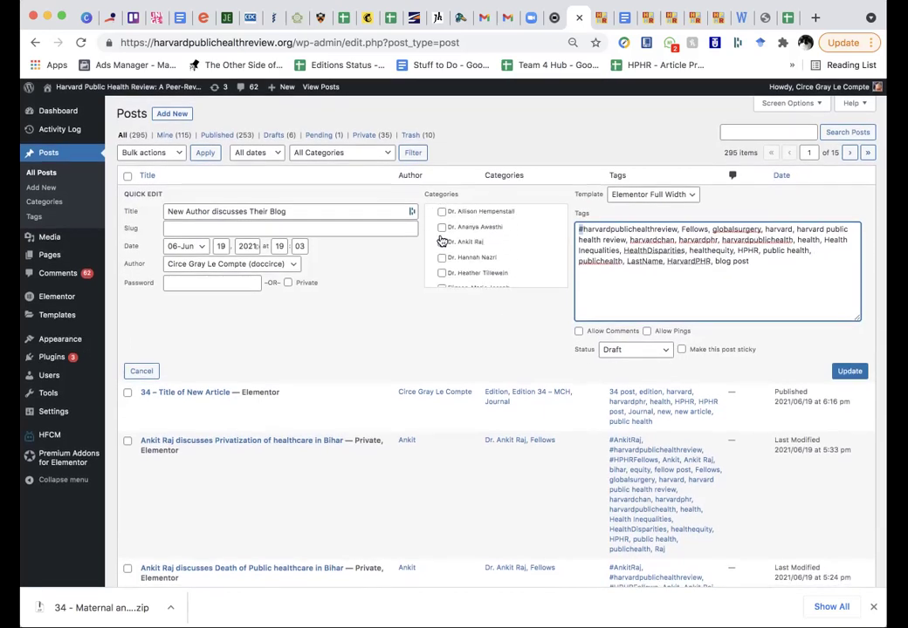
scroll(445, 246, "up", 3)
scroll(444, 246, "down", 4)
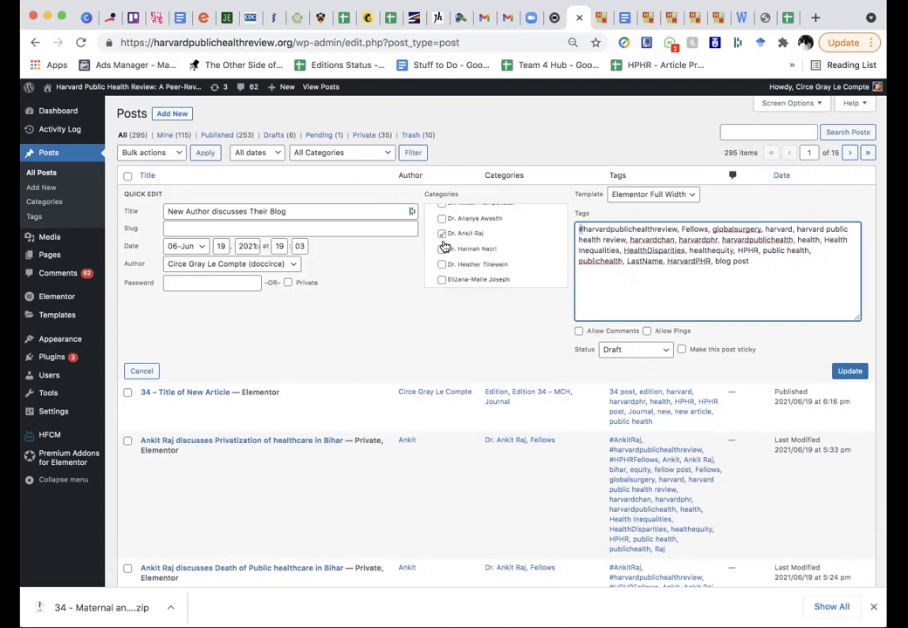
scroll(445, 246, "up", 4)
scroll(444, 244, "down", 1)
left_click(433, 266)
scroll(472, 255, "up", 1)
scroll(471, 255, "down", 8)
scroll(471, 254, "down", 10)
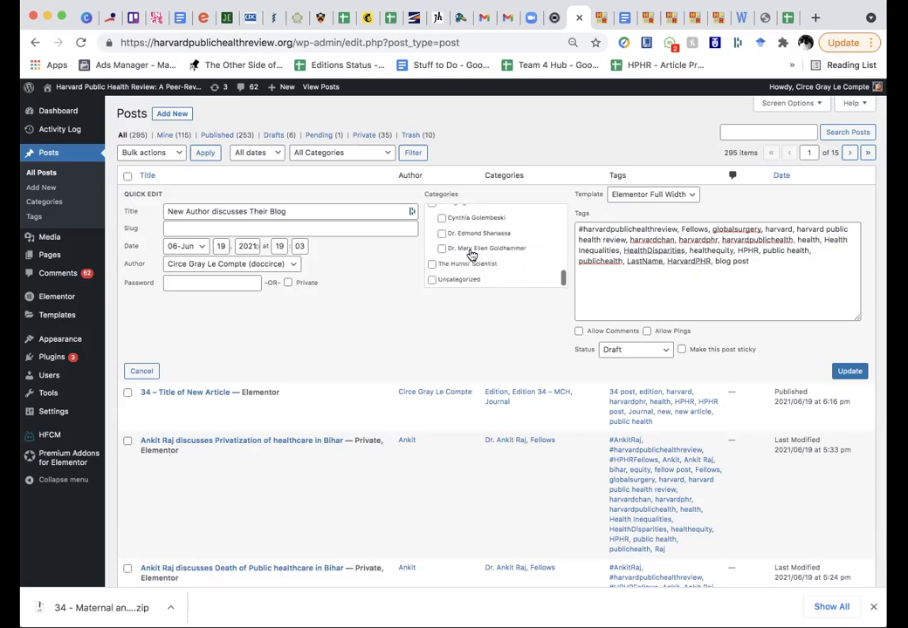
scroll(276, 228, "down", 2)
scroll(219, 248, "up", 1)
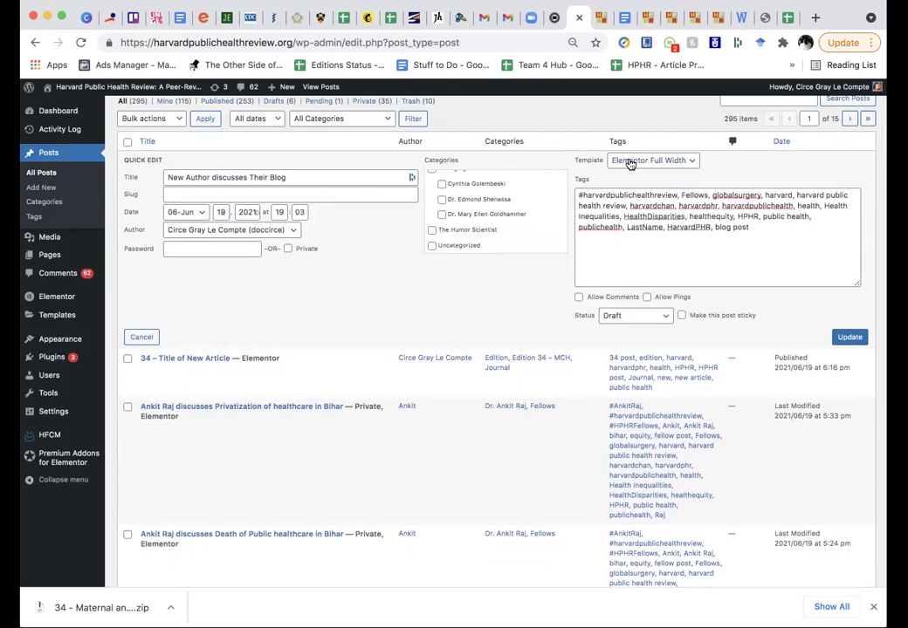
Set the post status to Published and save the quick edits
left_click(644, 316)
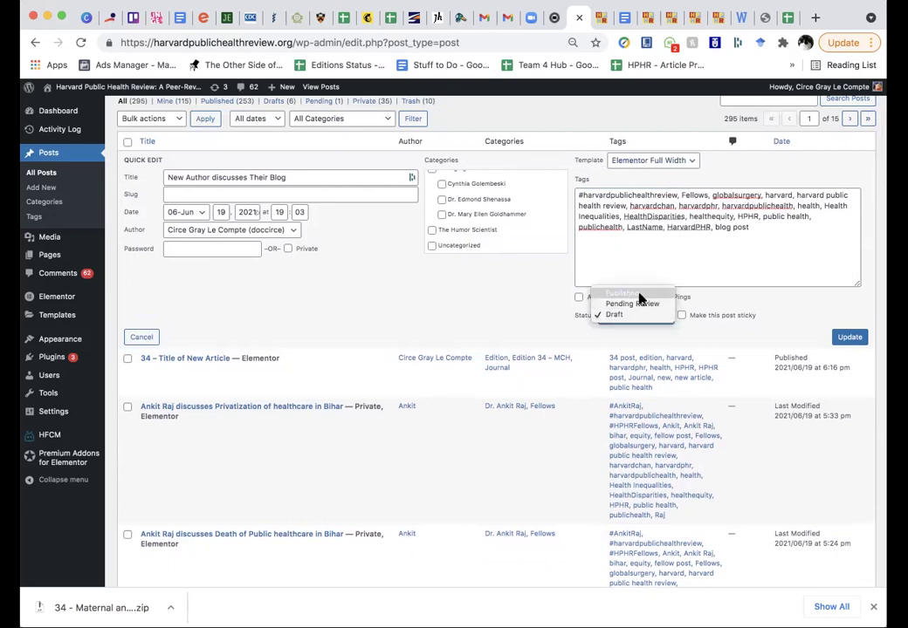
left_click(640, 296)
left_click(847, 338)
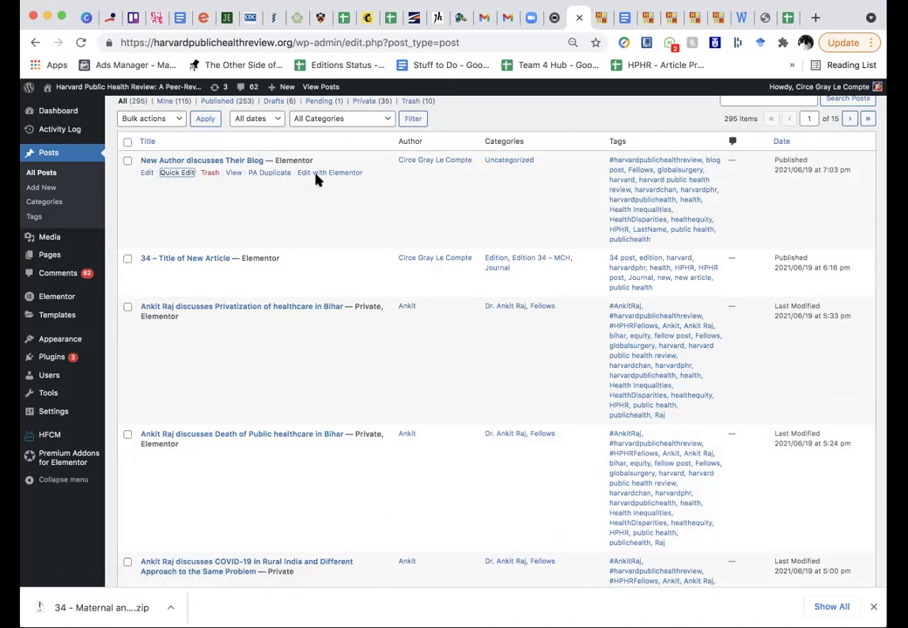
Open the post in the full editor and put quotation marks around 'Their Blog' in the title
left_click(148, 173)
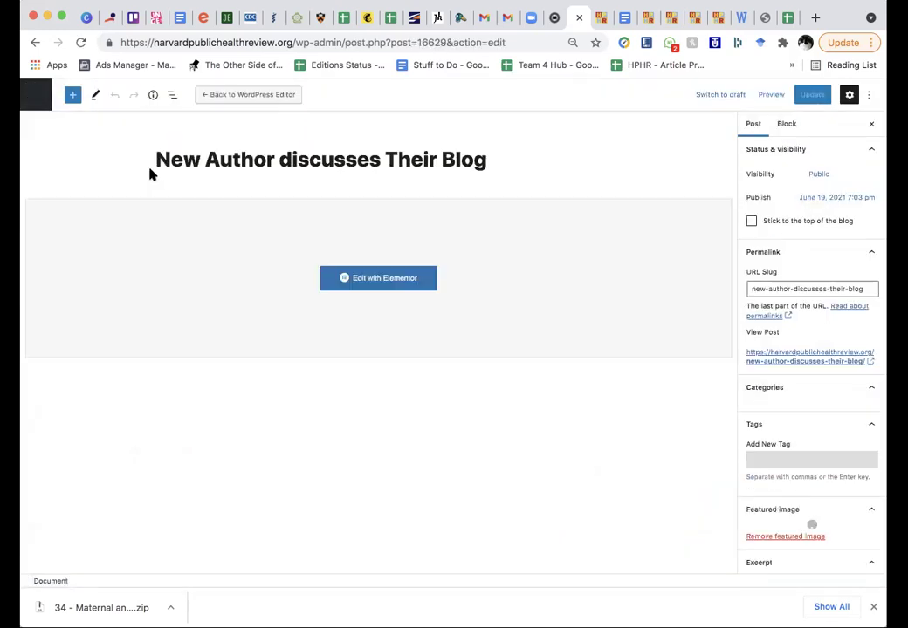
left_click_drag(155, 160, 316, 160)
left_click(278, 160)
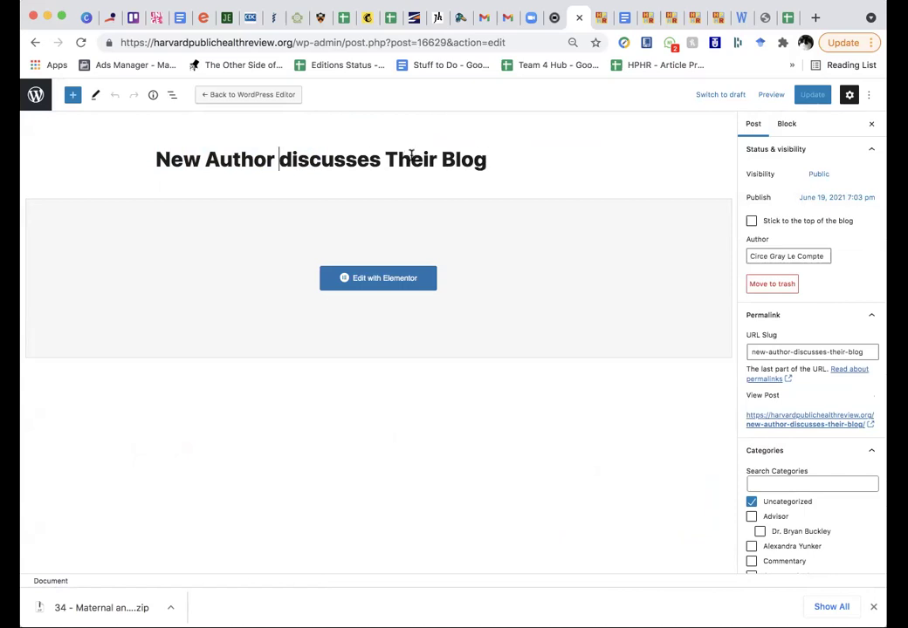
left_click(385, 159)
type("\"")
left_click(498, 159)
type("\"")
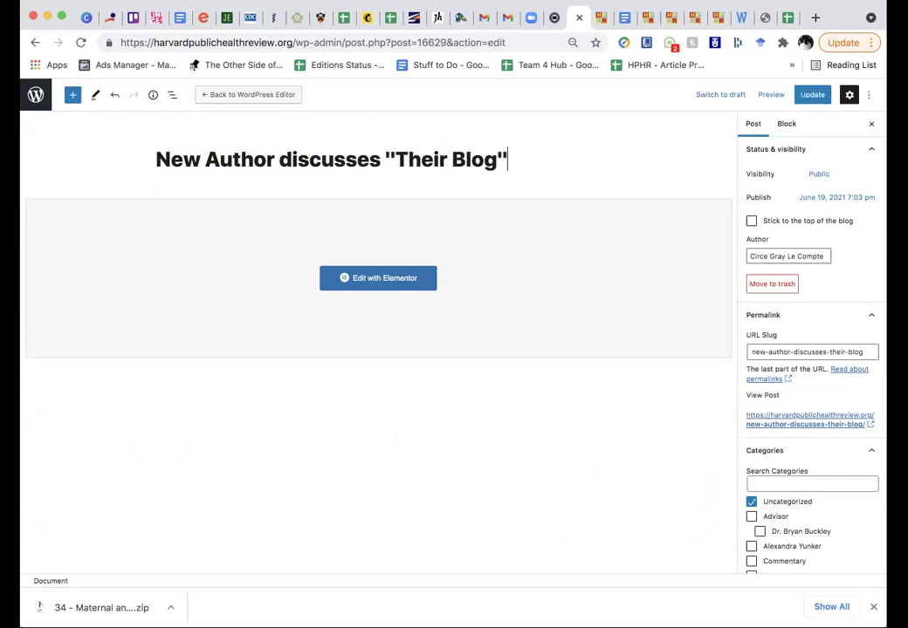
Replace the quoted words with Blog Title, making the title New Author discusses "Blog Title"
left_click_drag(395, 160, 495, 159)
type(".")
key("BackSpace")
type("Blog Til")
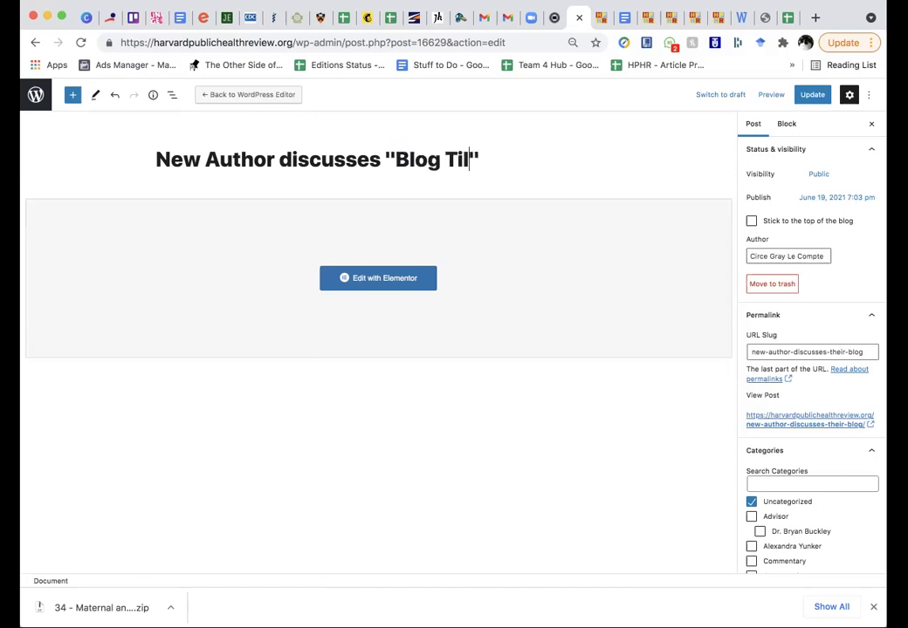
key("BackSpace")
type("tle")
left_click(157, 160)
key("alt+Right")
key("alt+Left")
key("alt+shift+Right")
key("alt+shift+Right")
key("alt+Right")
Replace the Permalink URL slug with blog-authorname
key("Right")
key("alt+Right")
key("alt+Right")
key("Right")
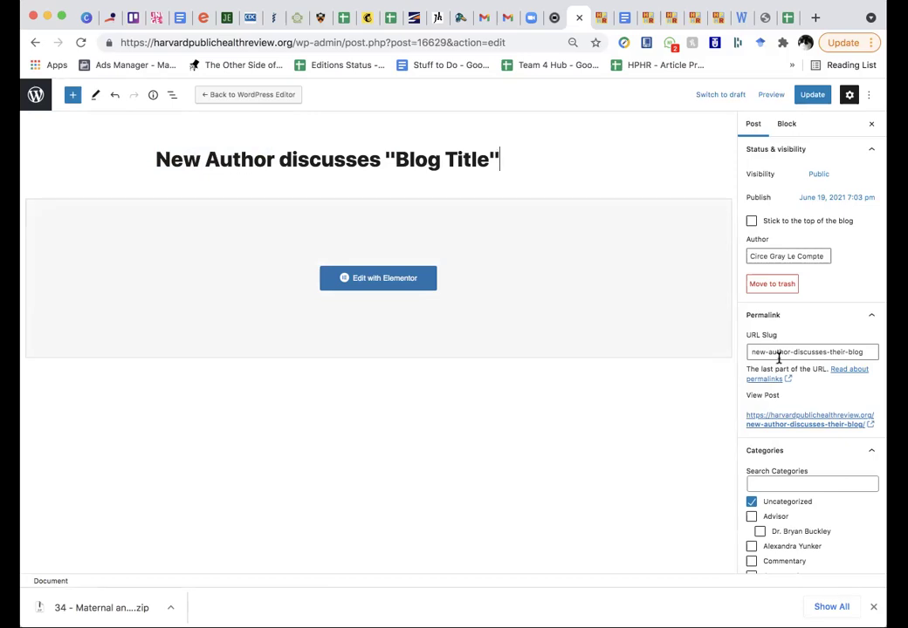
scroll(780, 358, "down", 1)
left_click(768, 328)
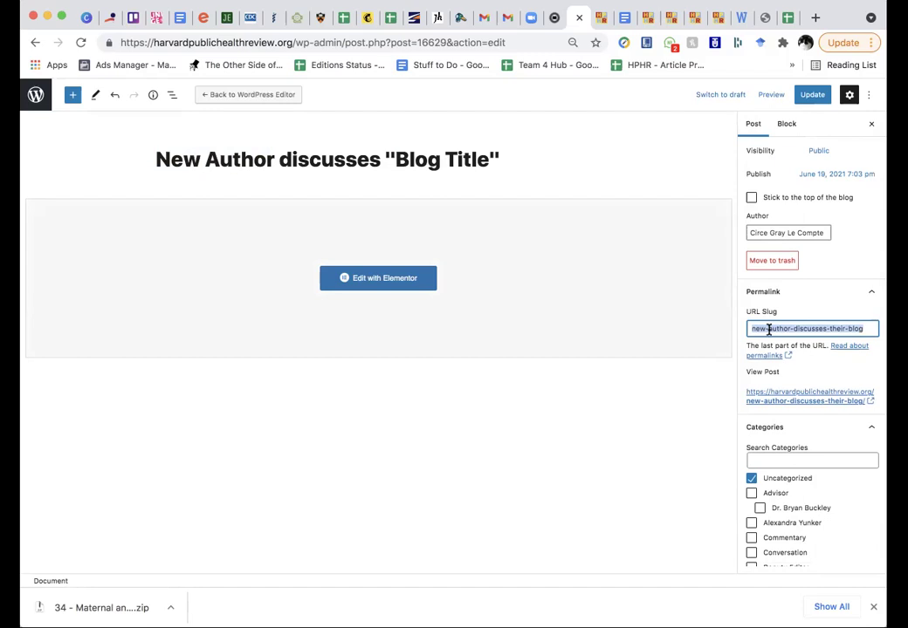
key("Right")
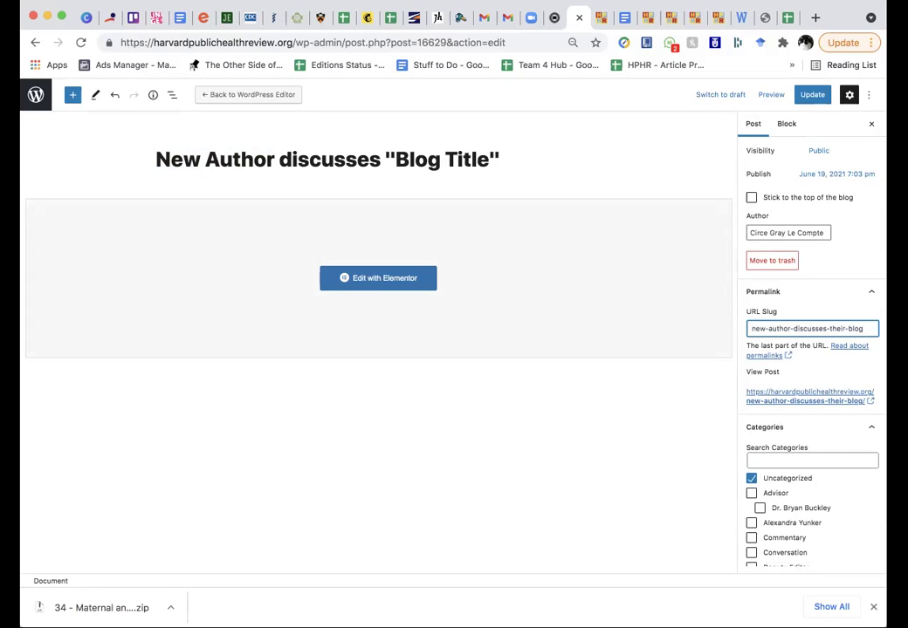
type("blog-")
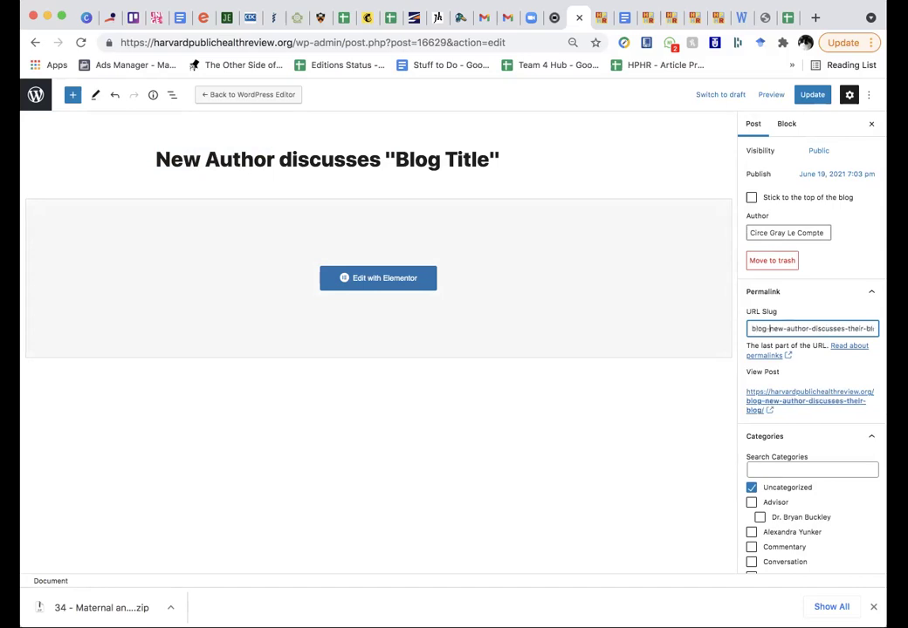
key("BackSpace")
type("-")
key("shift+super+Right")
key("BackSpace")
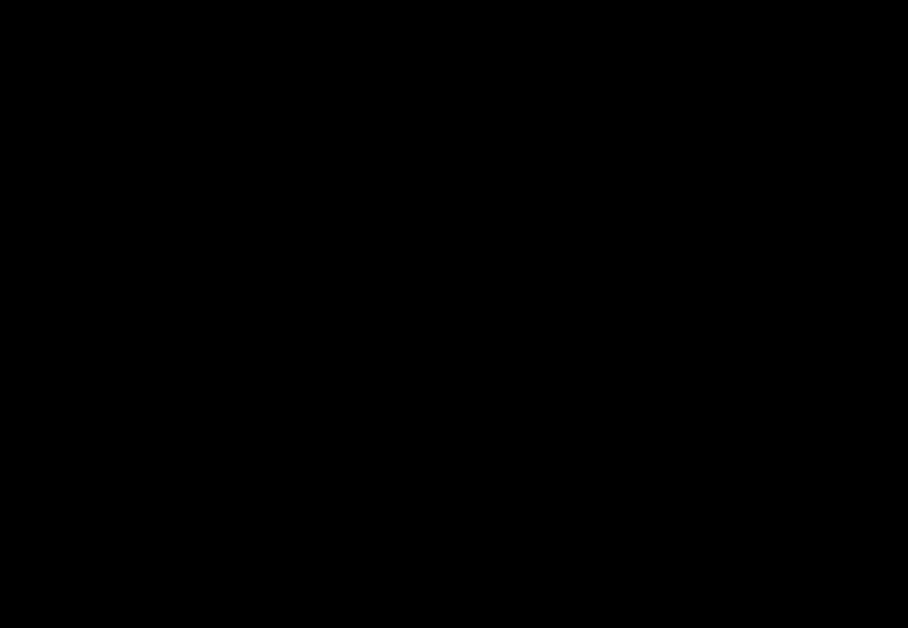
type("authorname")
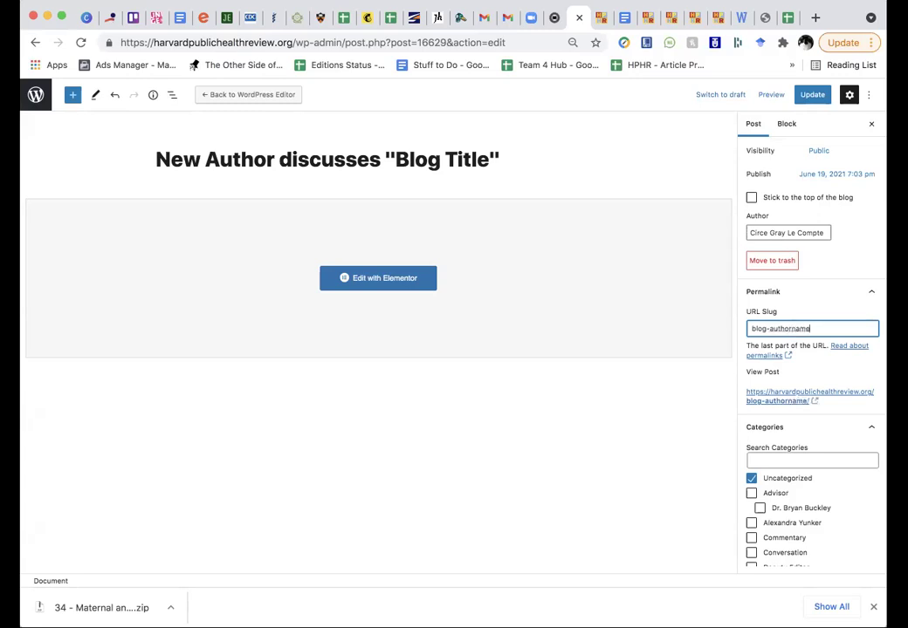
Untick Uncategorized in the sidebar Categories list, then scroll down to Add New Category
scroll(577, 487, "down", 1)
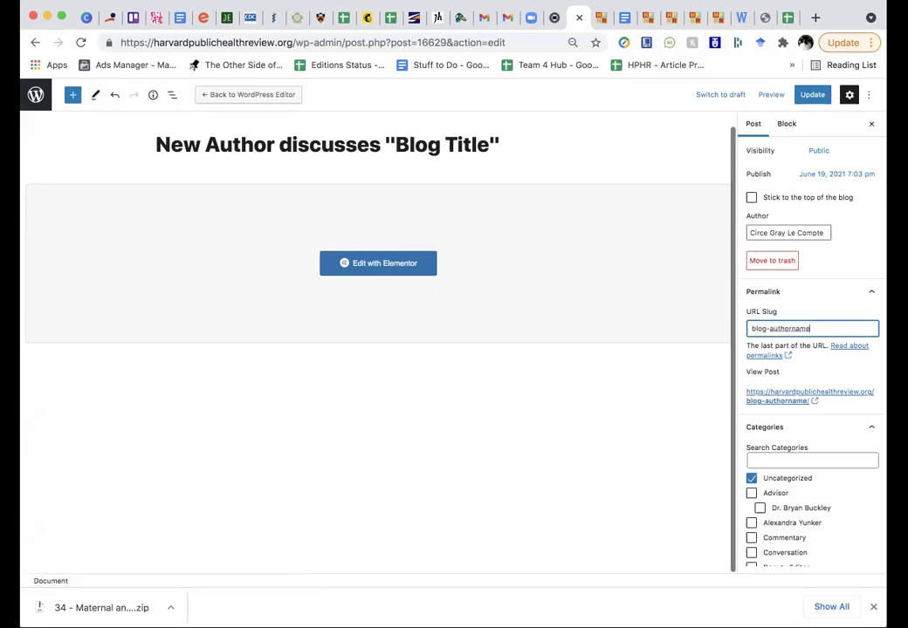
scroll(851, 303, "down", 3)
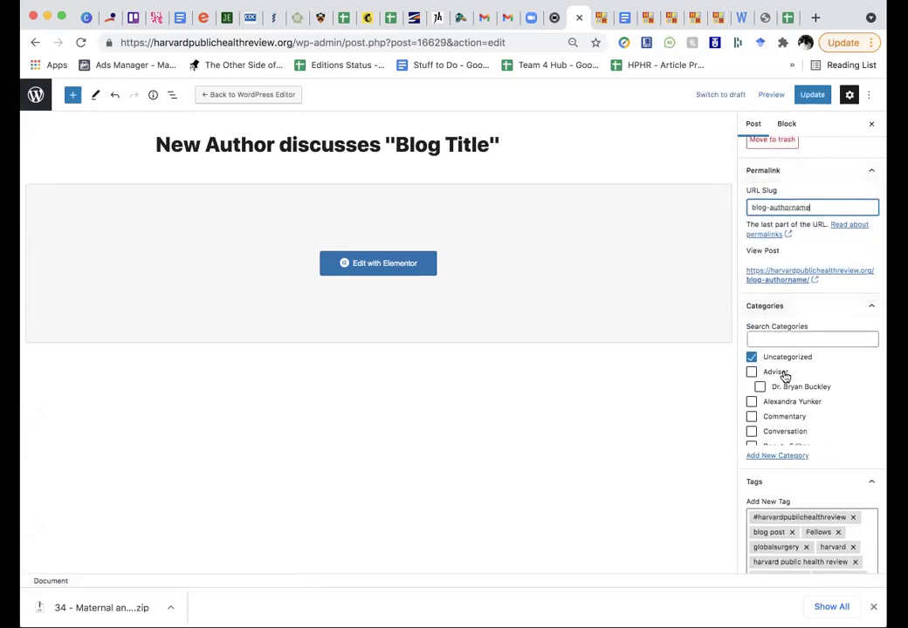
left_click(755, 359)
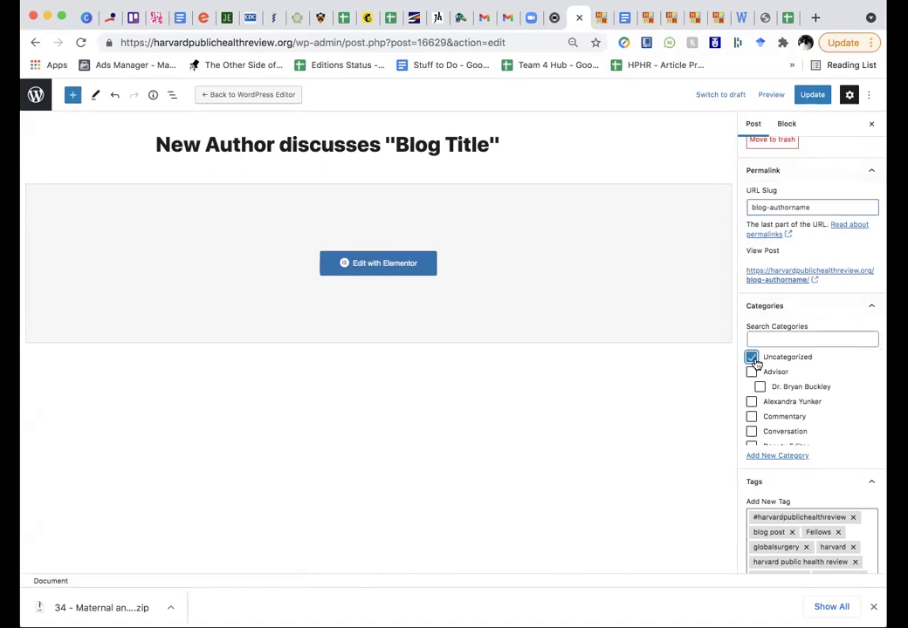
left_click(754, 360)
scroll(810, 417, "down", 5)
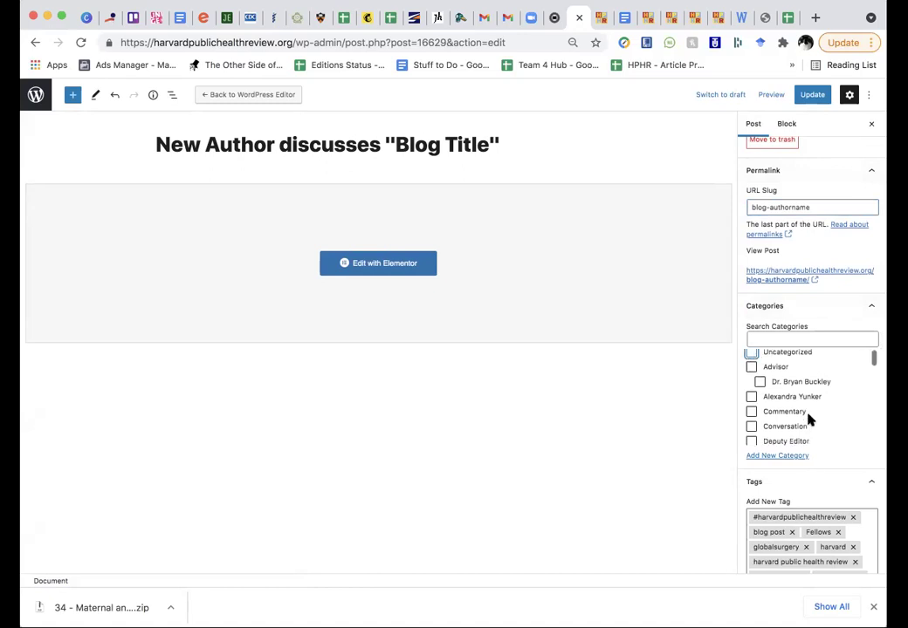
scroll(810, 420, "down", 10)
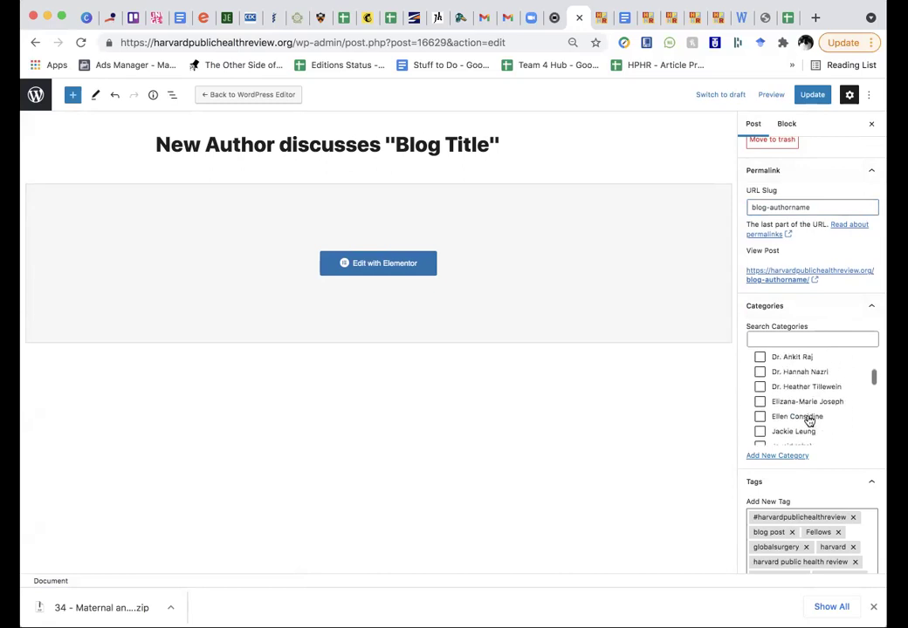
scroll(810, 421, "down", 10)
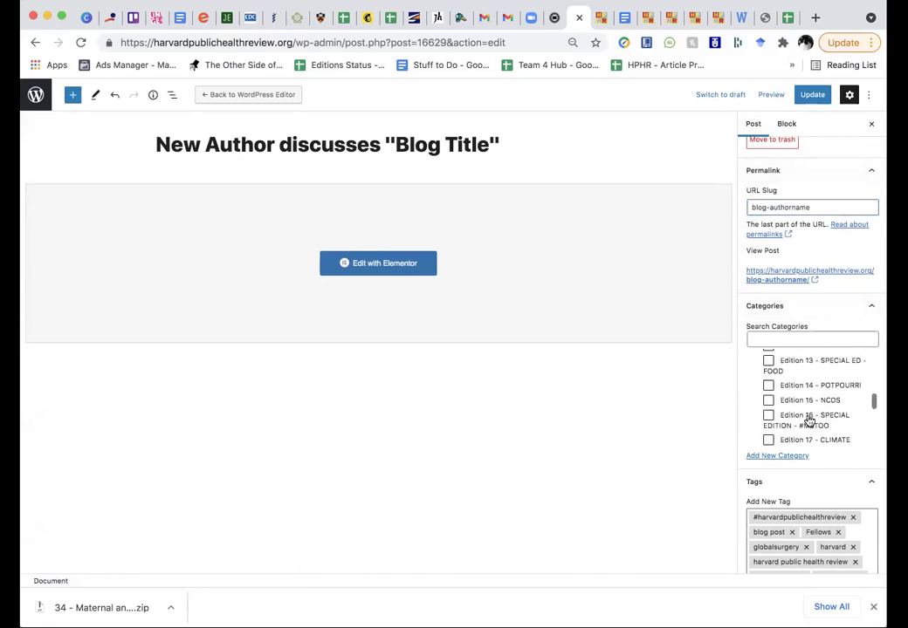
scroll(810, 422, "down", 6)
scroll(818, 464, "down", 2)
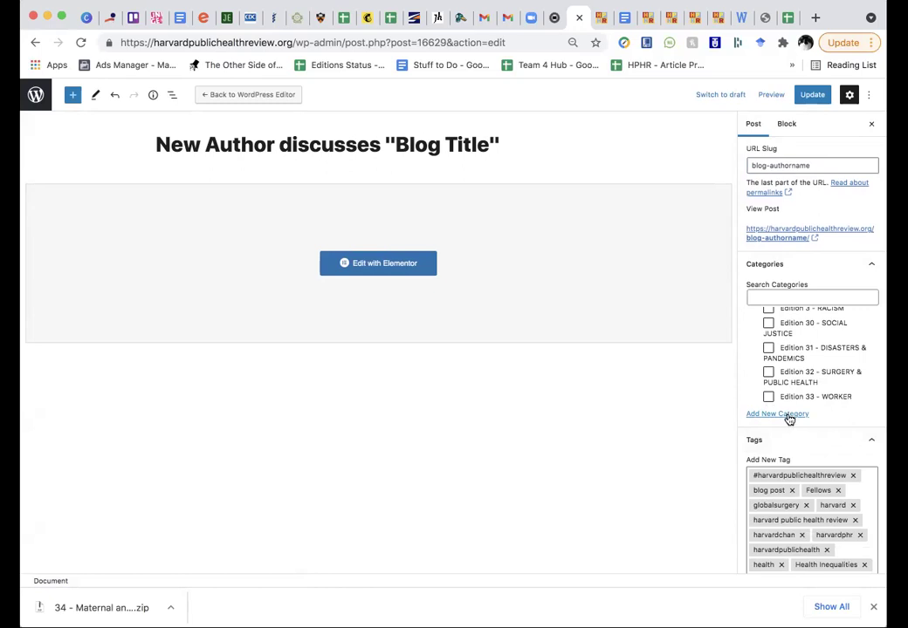
Begin a 'First and Last' category and search the parent list for a Blogs entry
left_click(789, 415)
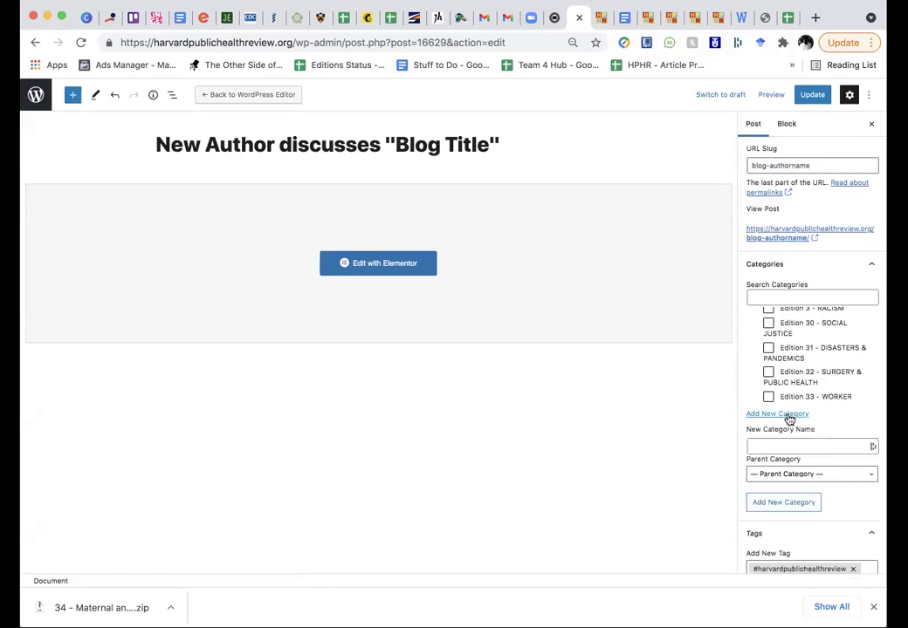
left_click(785, 446)
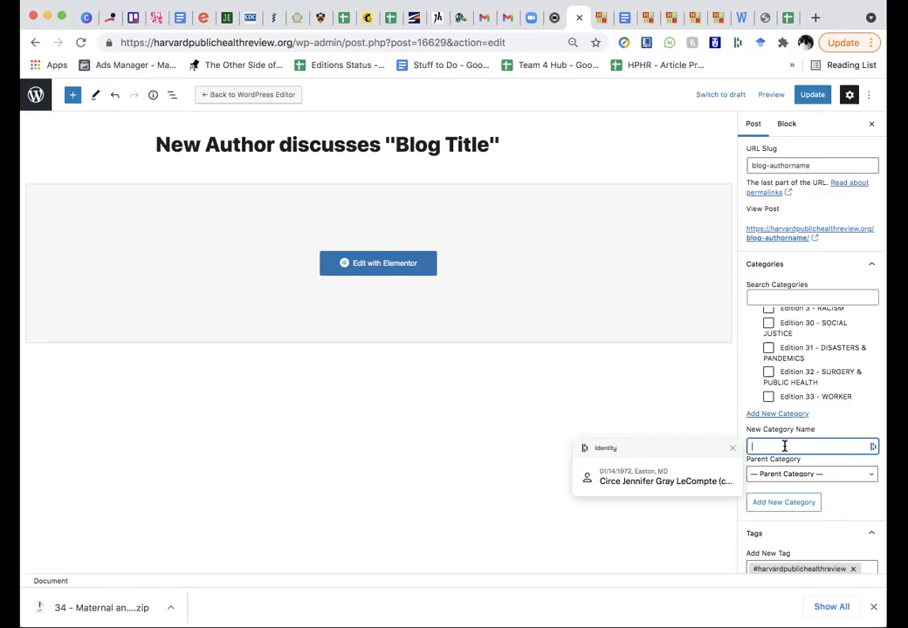
type("Fir")
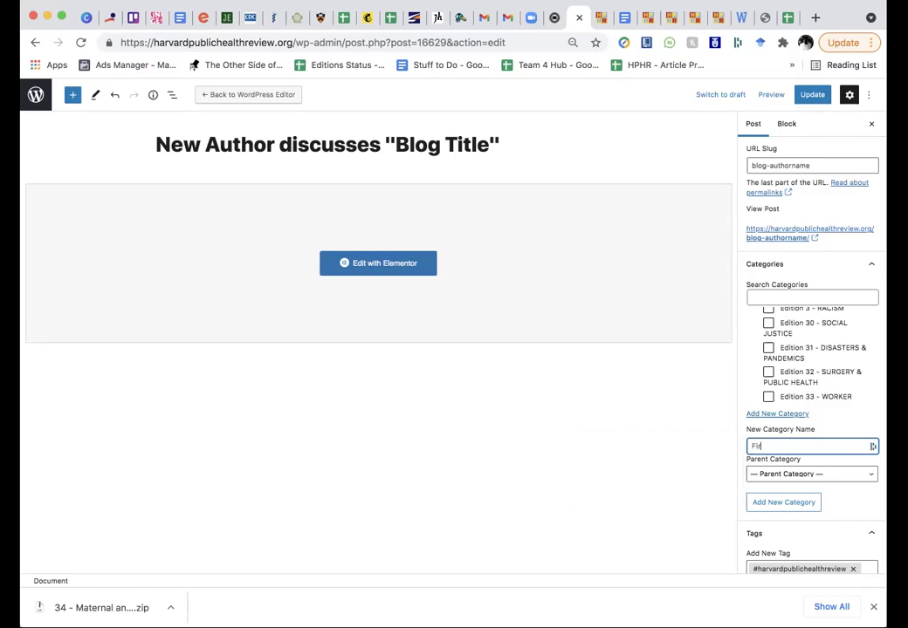
type("st and Last")
left_click(792, 474)
scroll(795, 498, "down", 5)
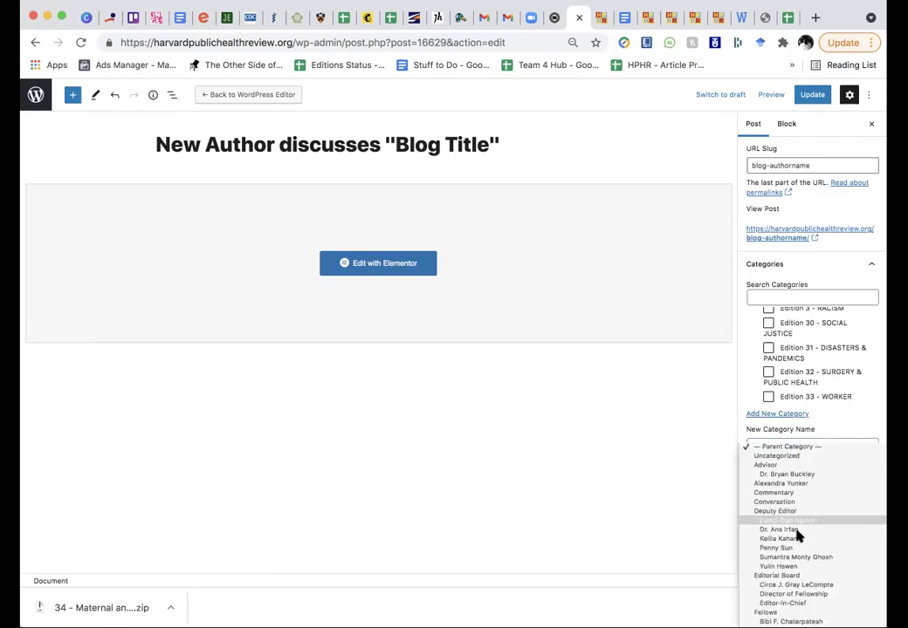
scroll(796, 534, "down", 5)
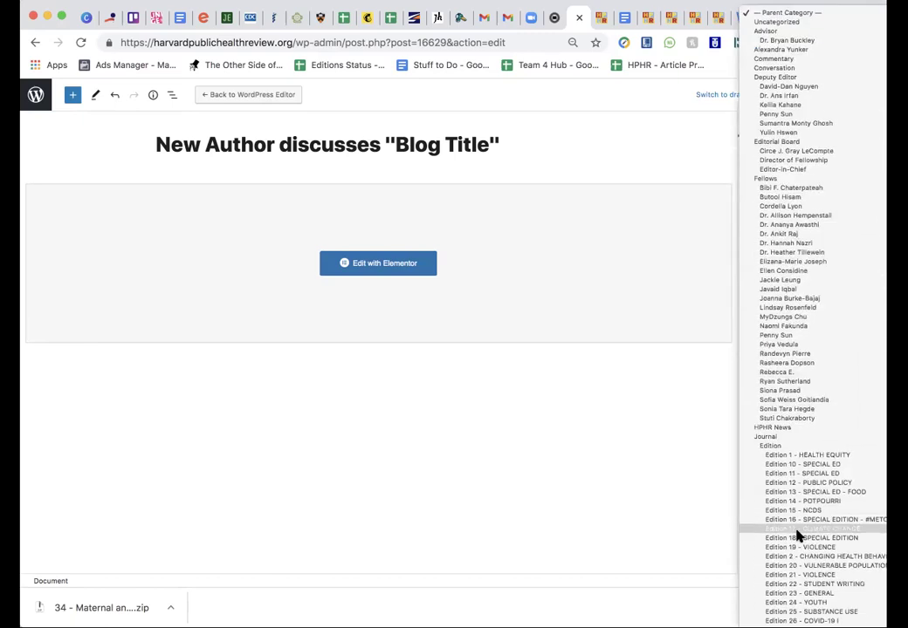
scroll(796, 534, "down", 3)
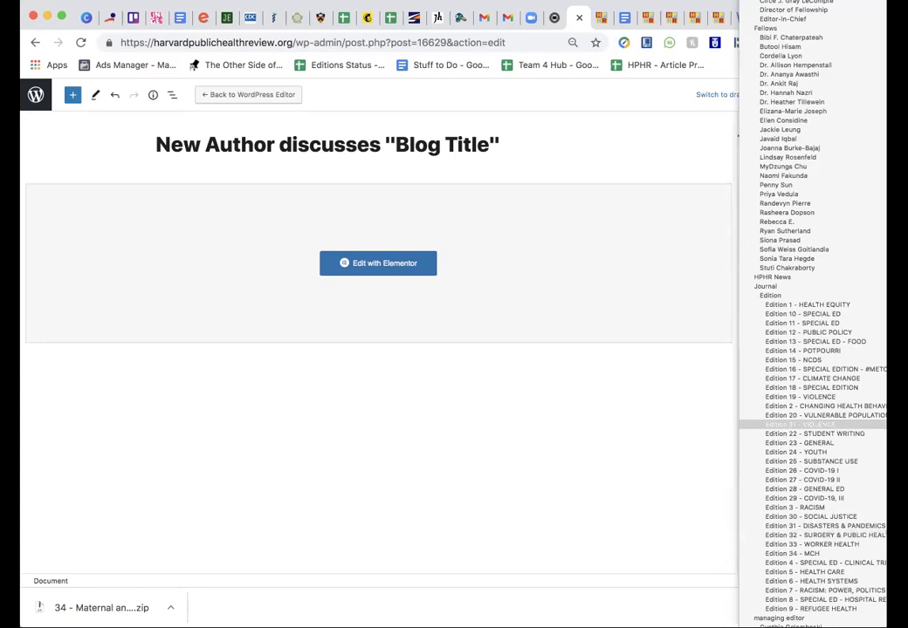
left_click(663, 464)
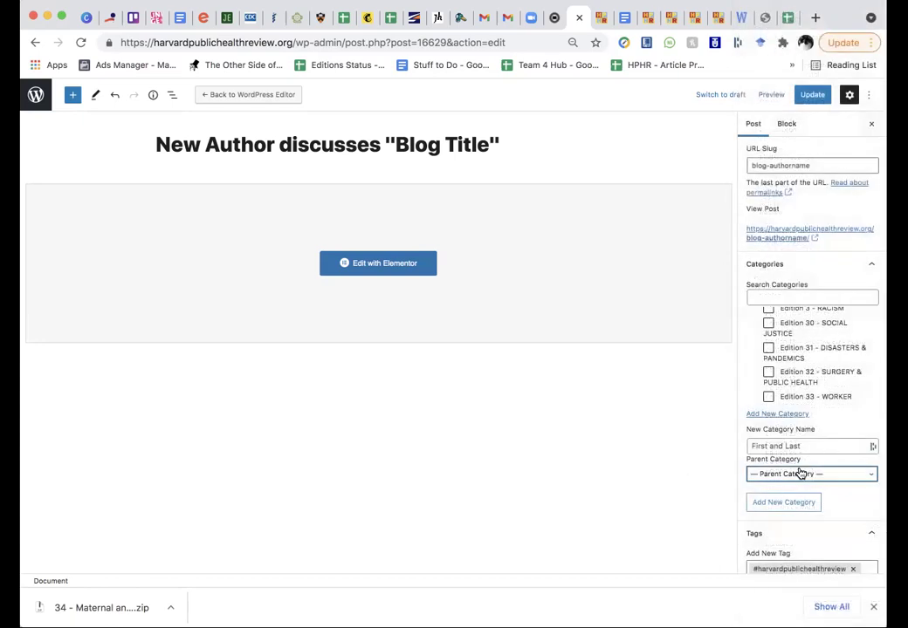
Add a new category named Blogs
left_click(741, 445)
type("Blogs")
left_click(791, 504)
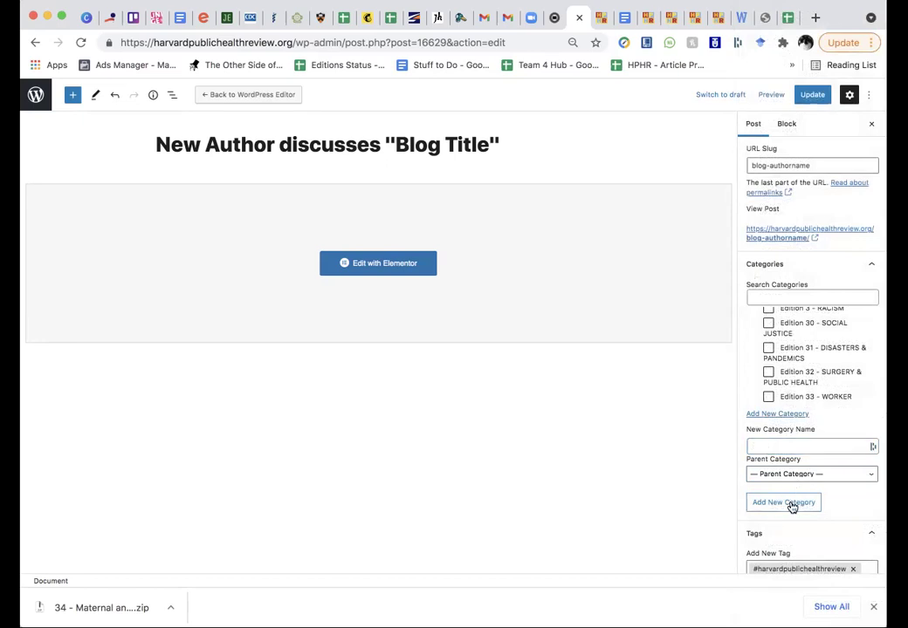
Add a 'First and Last Name' category with Blogs as its parent
left_click(774, 448)
type("First and Last Name")
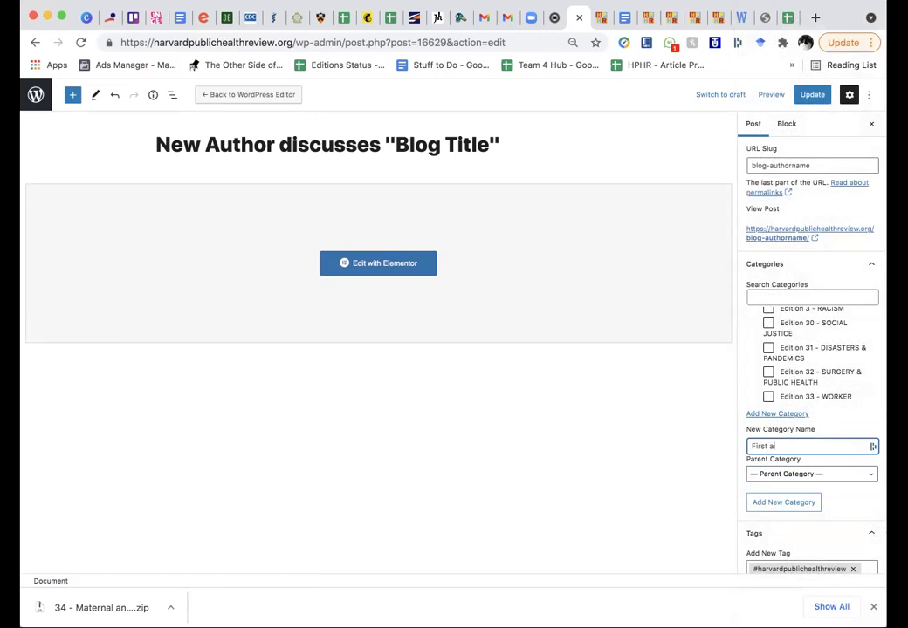
left_click(777, 473)
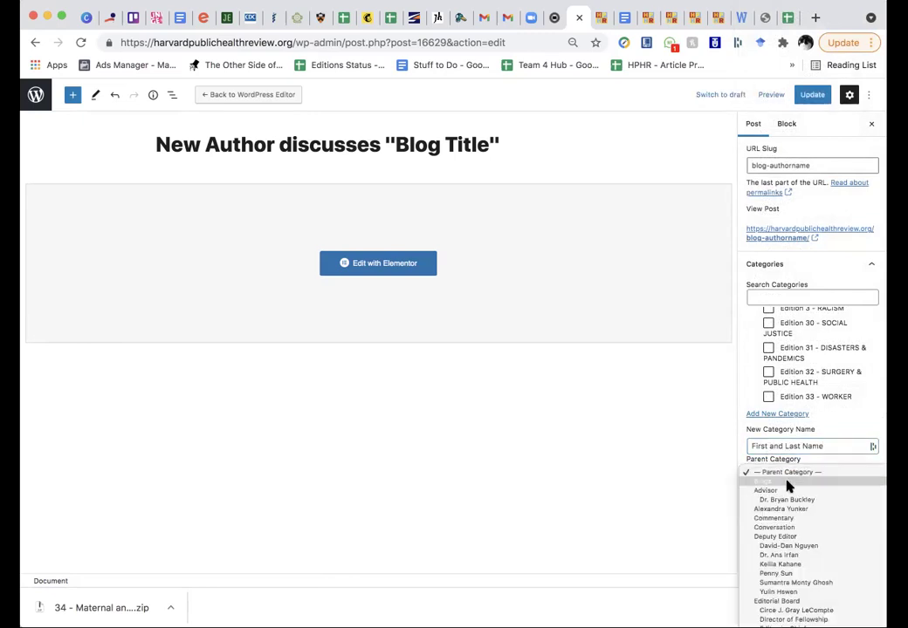
left_click(786, 482)
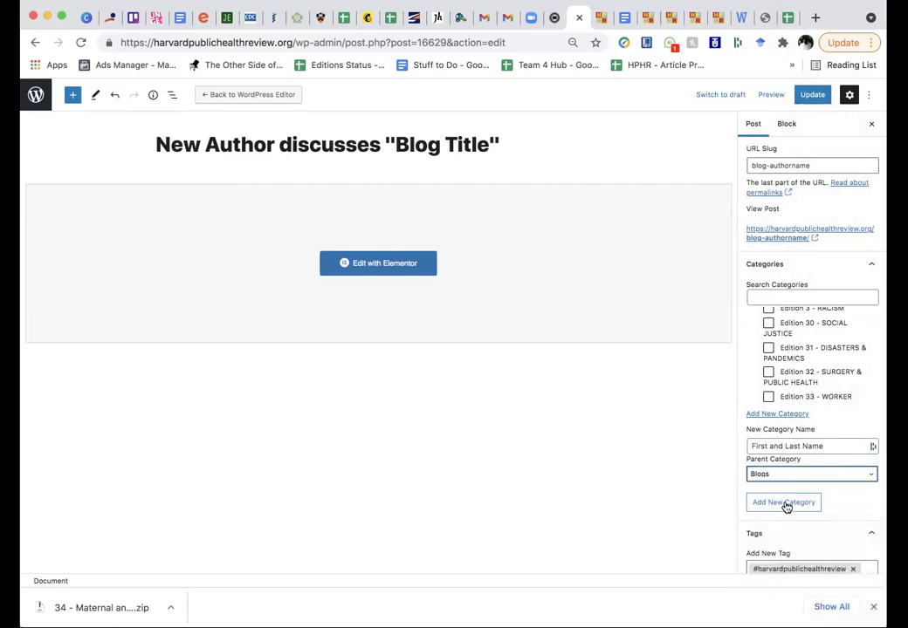
left_click(786, 506)
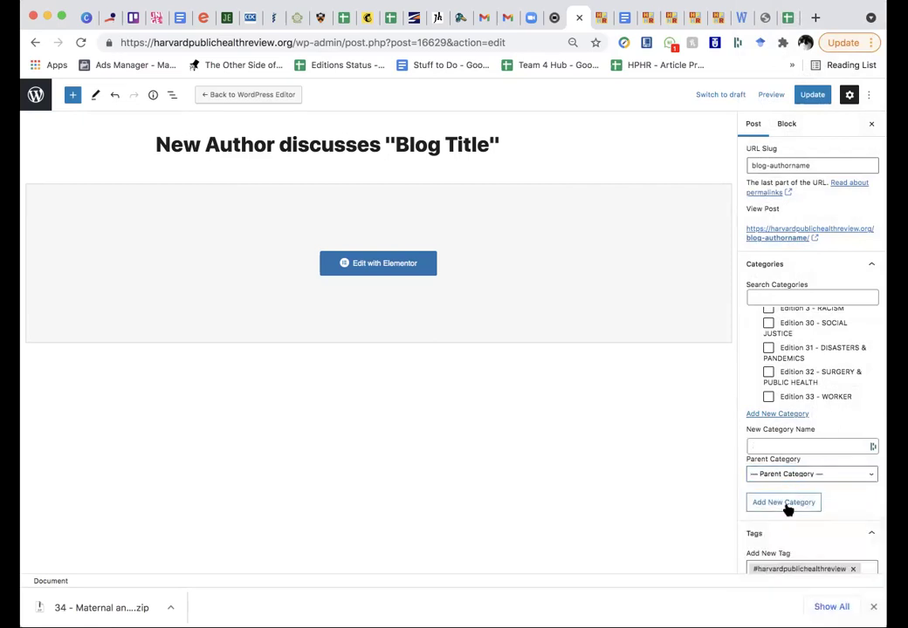
left_click(784, 476)
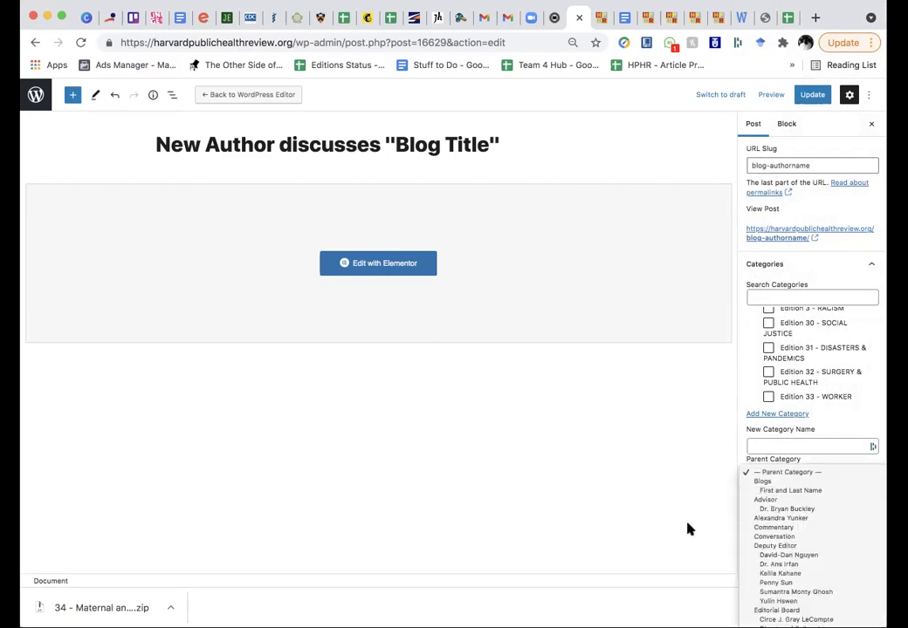
left_click(855, 433)
scroll(864, 432, "down", 5)
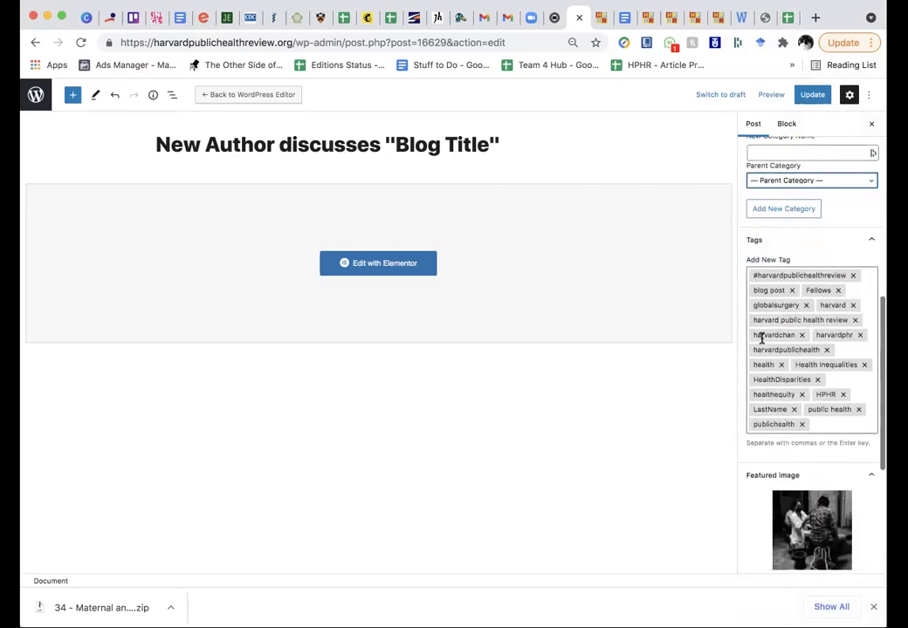
scroll(802, 419, "down", 1)
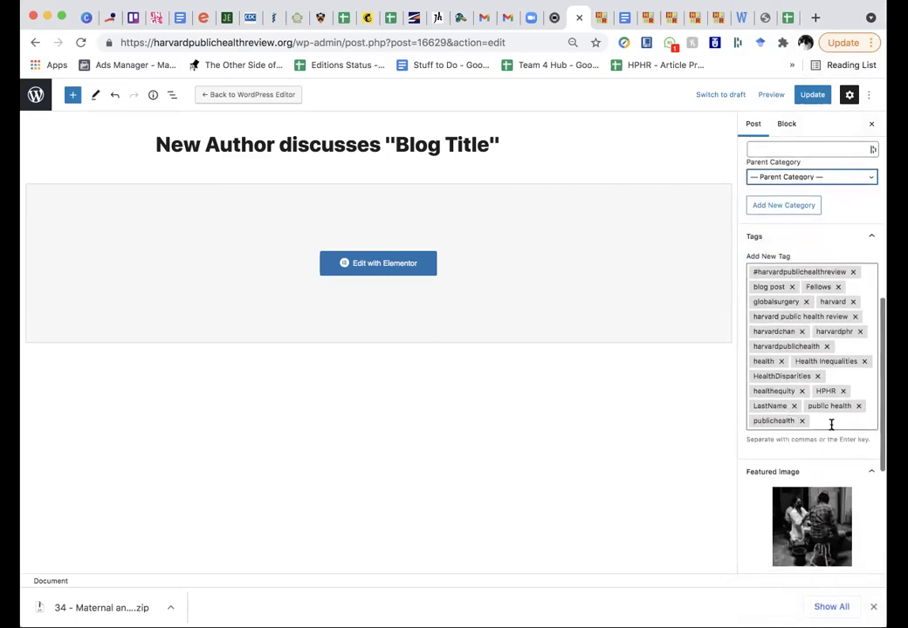
scroll(825, 415, "down", 1)
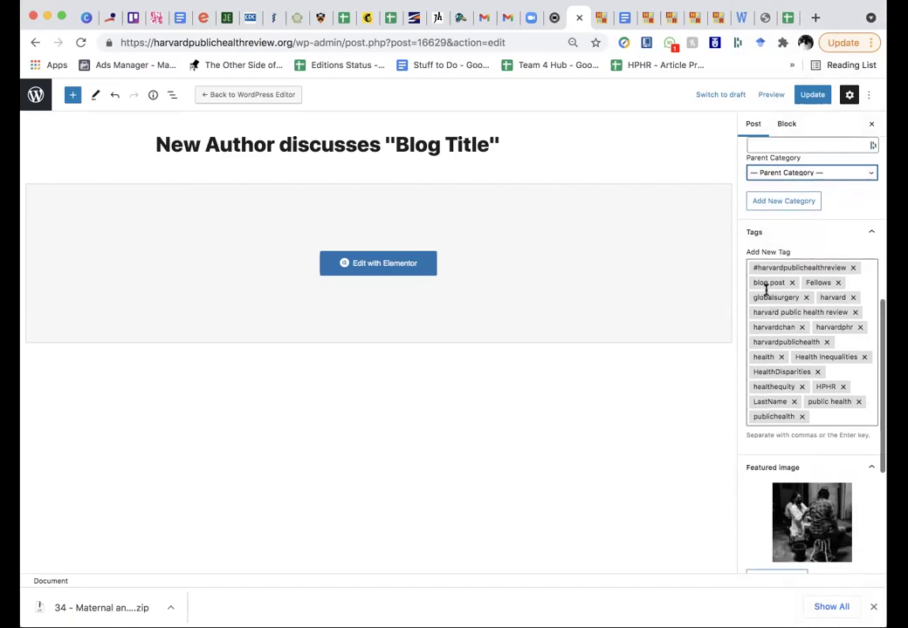
scroll(790, 375, "down", 2)
scroll(789, 377, "down", 1)
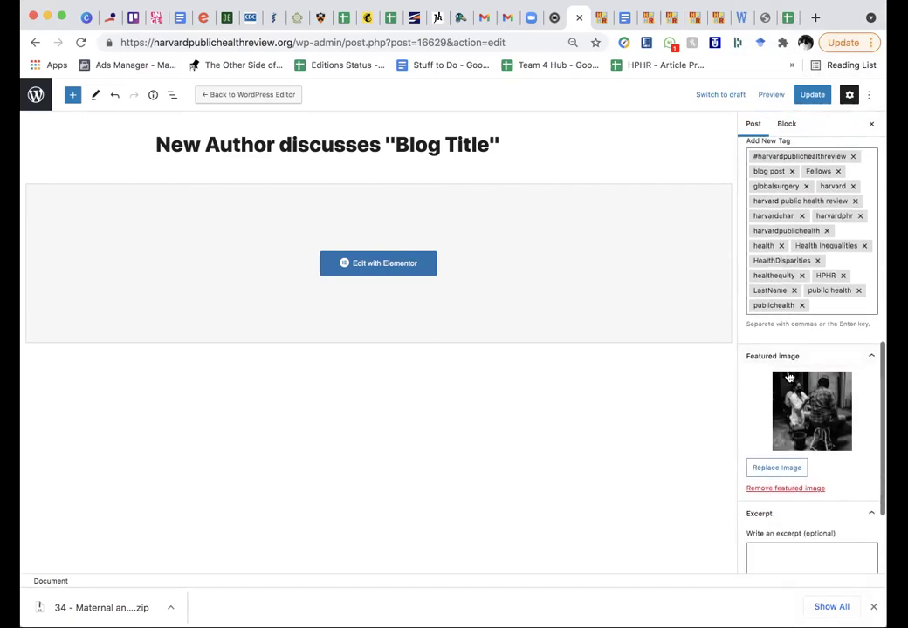
scroll(789, 377, "down", 1)
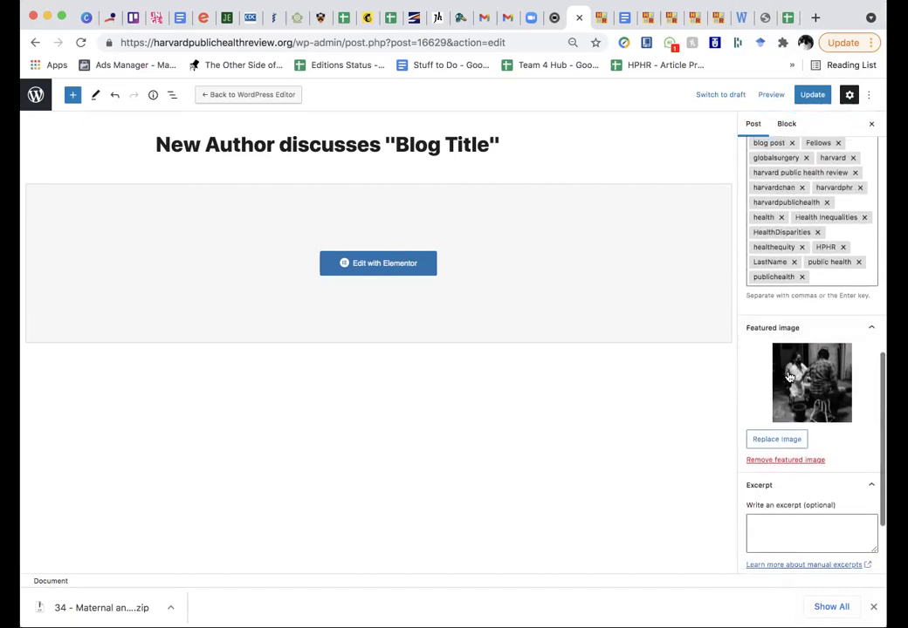
Set pexels-photo-3031391, the black-and-white bearded man photo, as the featured image
left_click(792, 438)
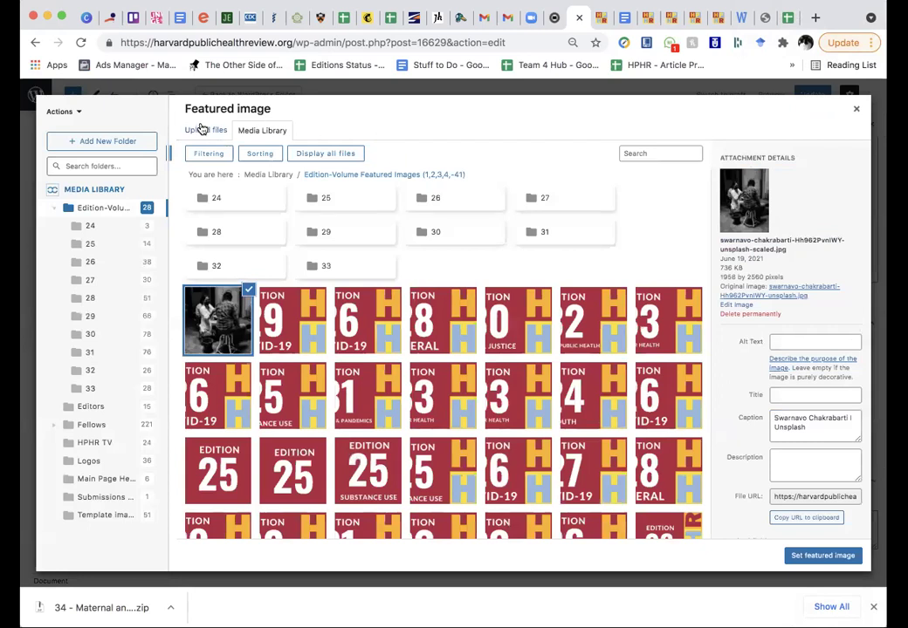
left_click(202, 129)
left_click(446, 321)
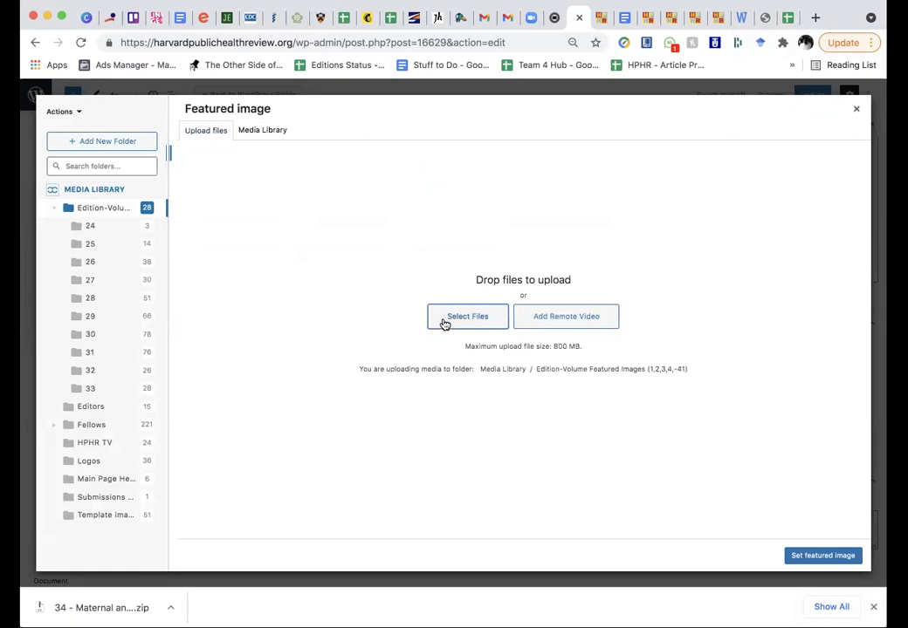
left_click(632, 370)
left_click(95, 191)
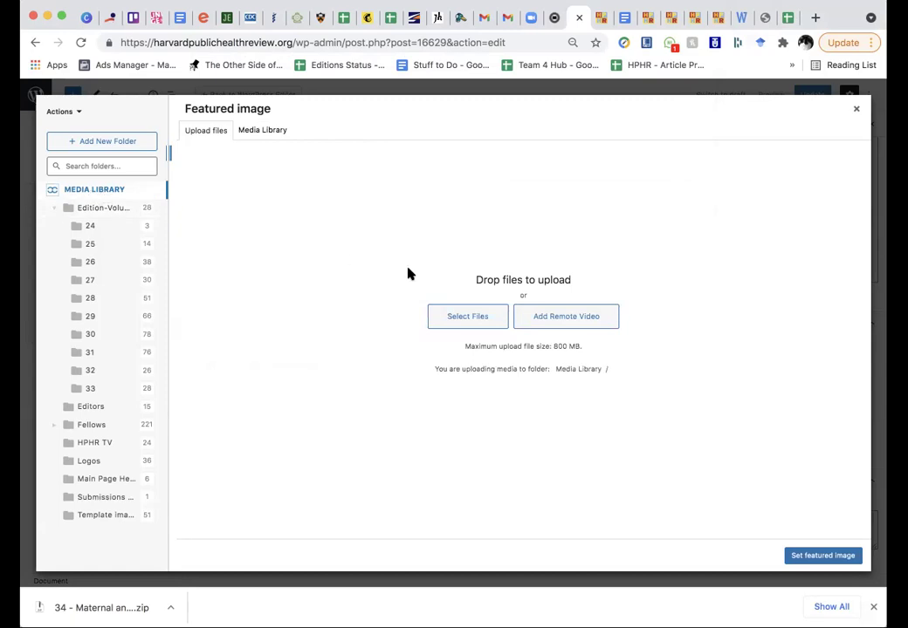
left_click(253, 131)
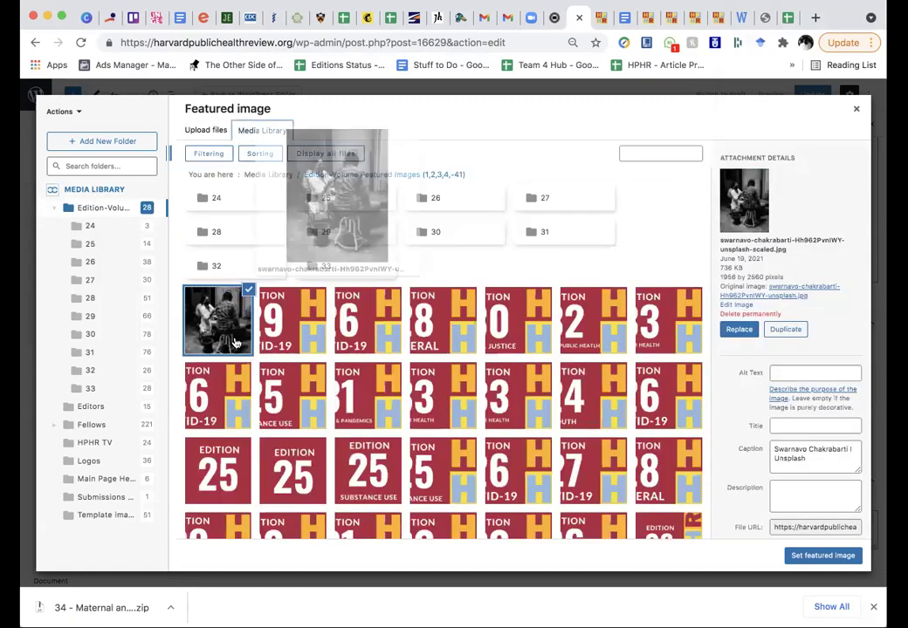
scroll(233, 342, "down", 3)
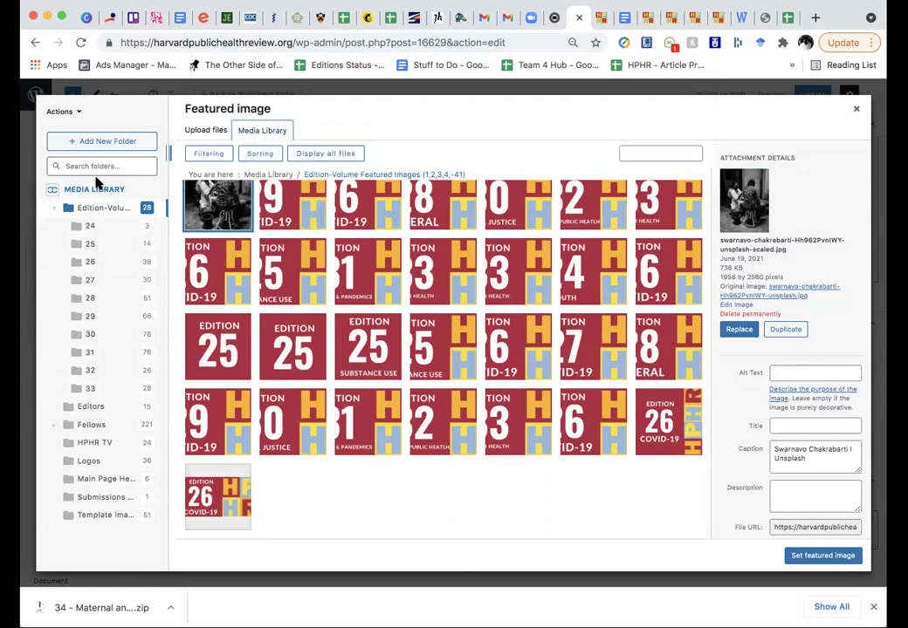
left_click(97, 192)
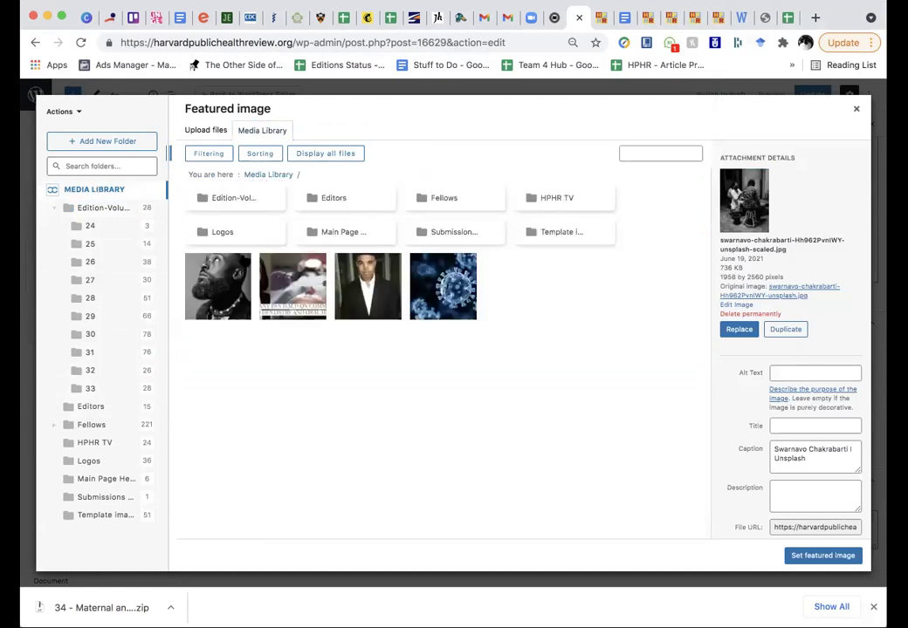
left_click(223, 293)
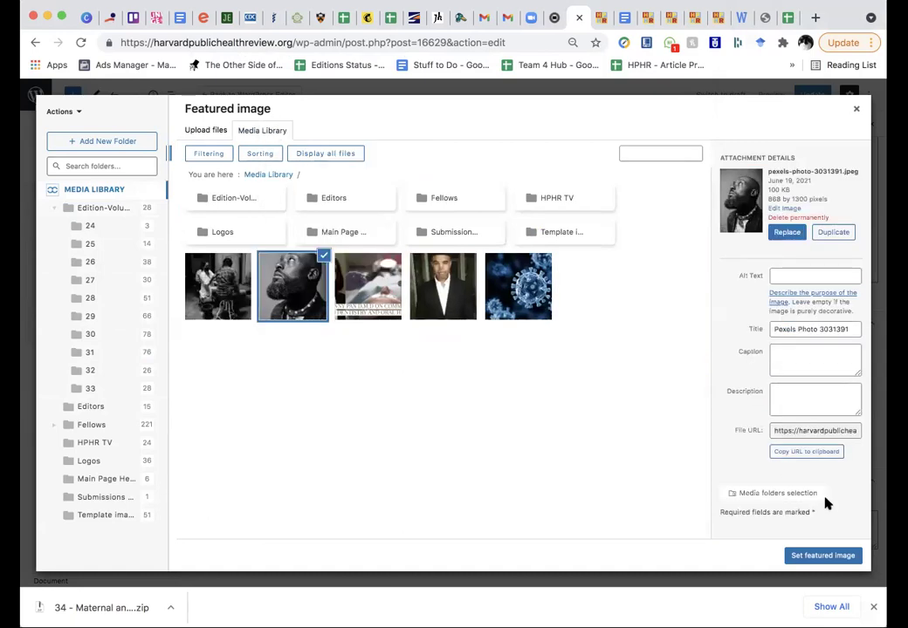
left_click(843, 556)
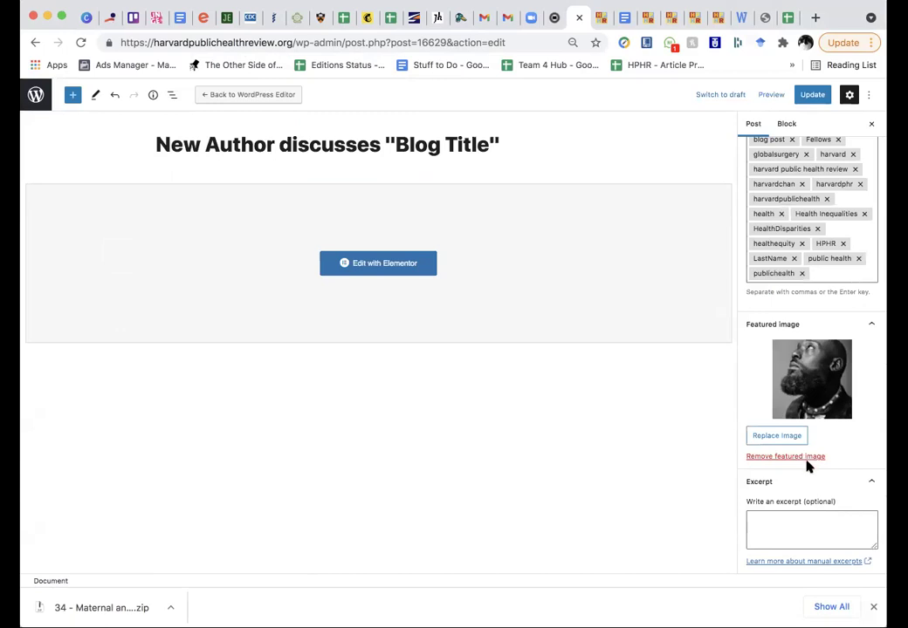
Keep the Elementor Full Width template, update the post, and launch Edit with Elementor
scroll(807, 466, "down", 2)
scroll(806, 393, "down", 1)
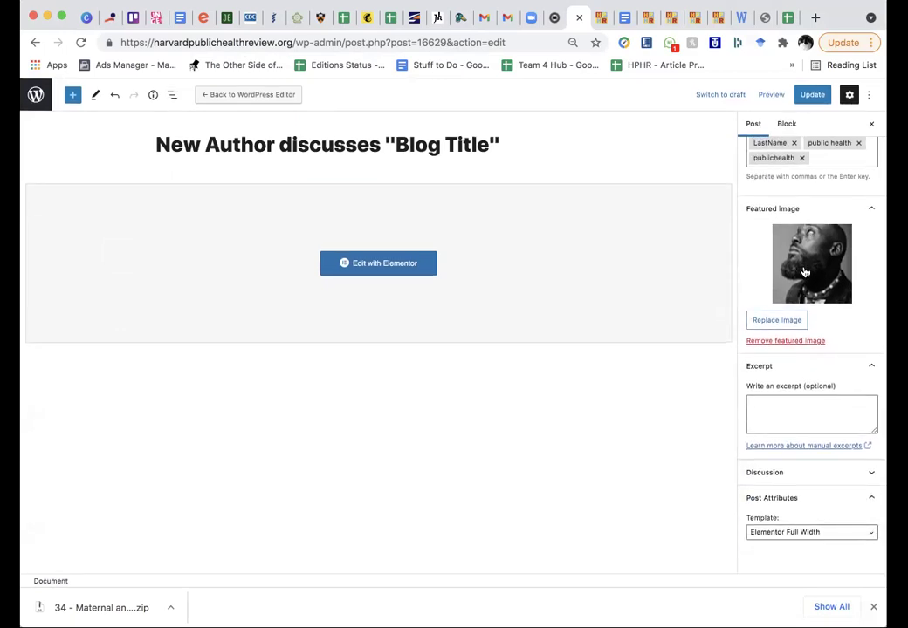
left_click(814, 536)
left_click(813, 537)
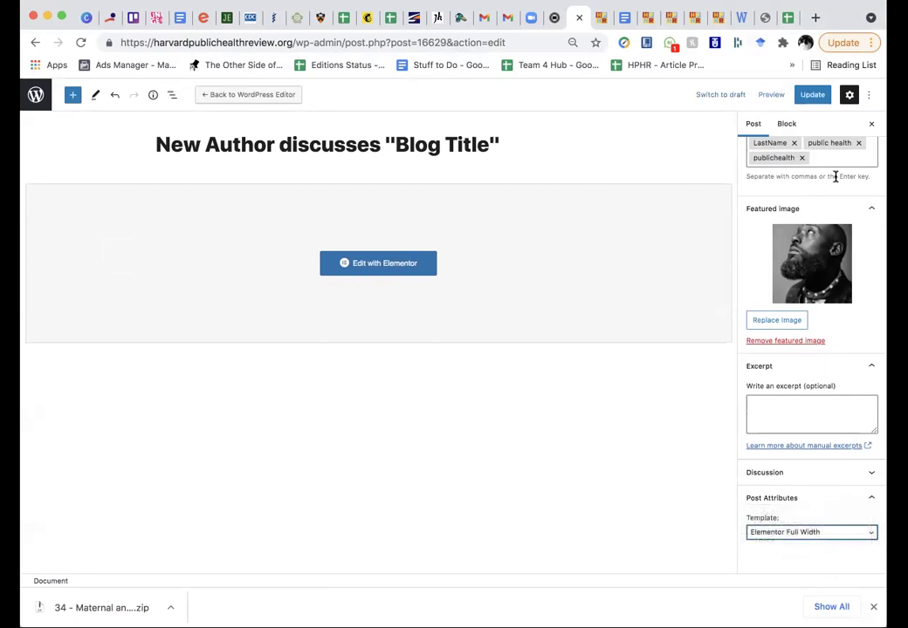
left_click(811, 95)
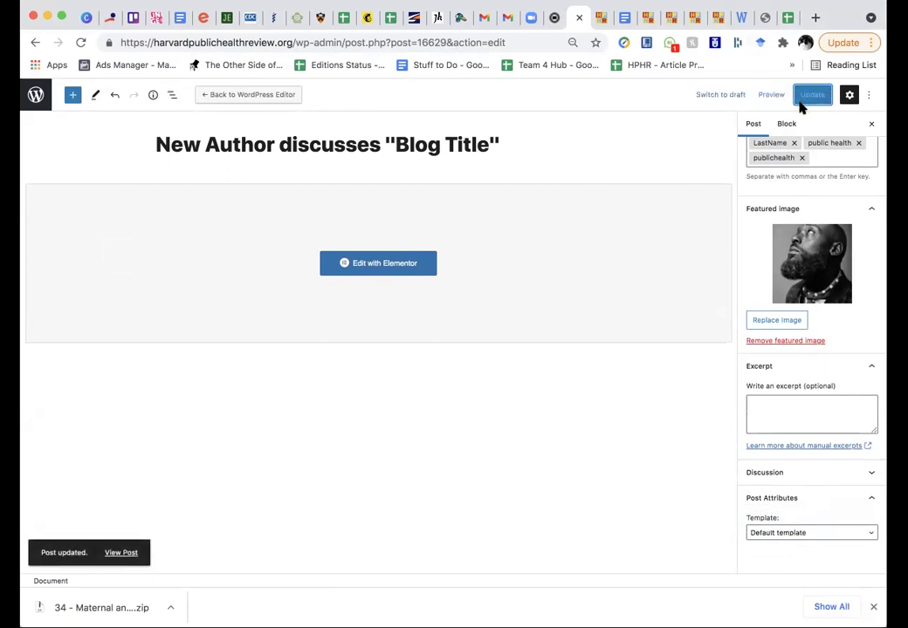
left_click(367, 267)
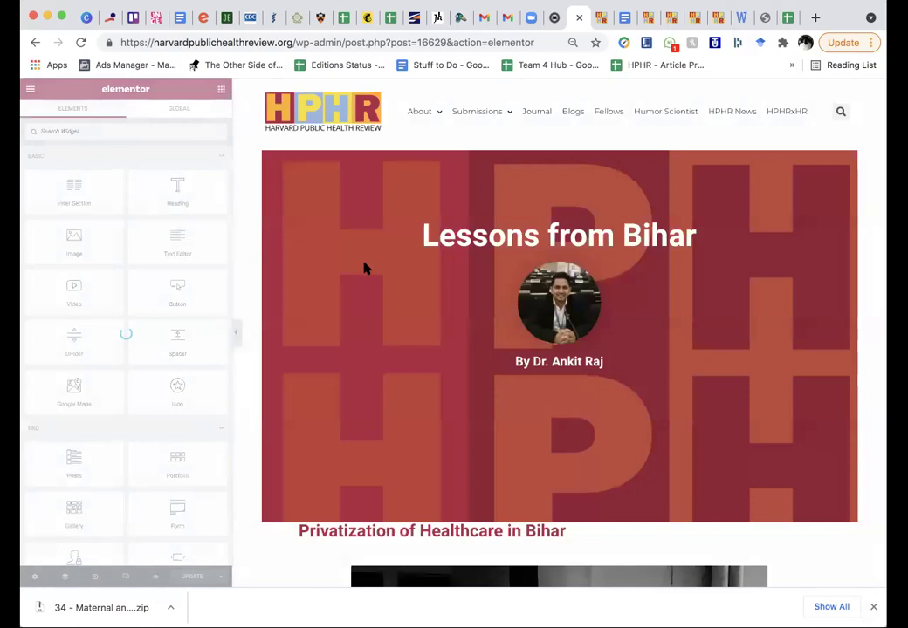
Select all of the 'Lessons from Bihar' heading text for inline editing
left_click(500, 231)
triple_click(500, 231)
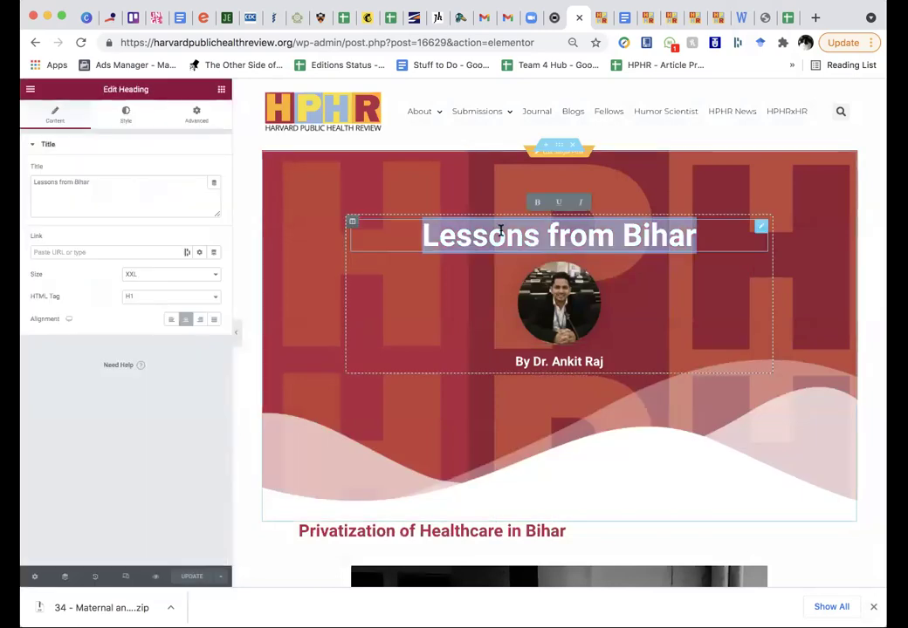
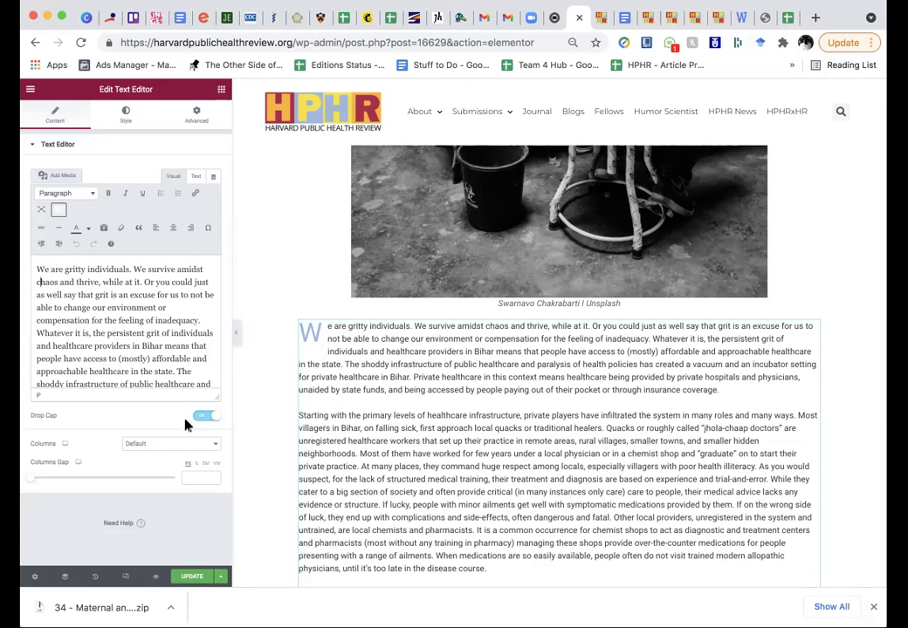
Toggle the article's drop cap off and back on, then select the divider below the closing paragraph
left_click(199, 421)
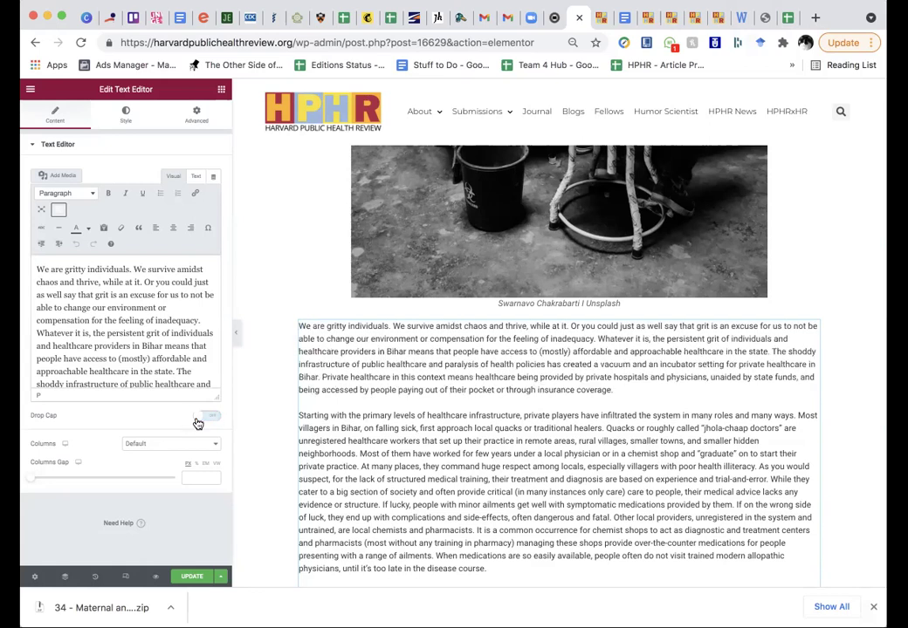
left_click(209, 418)
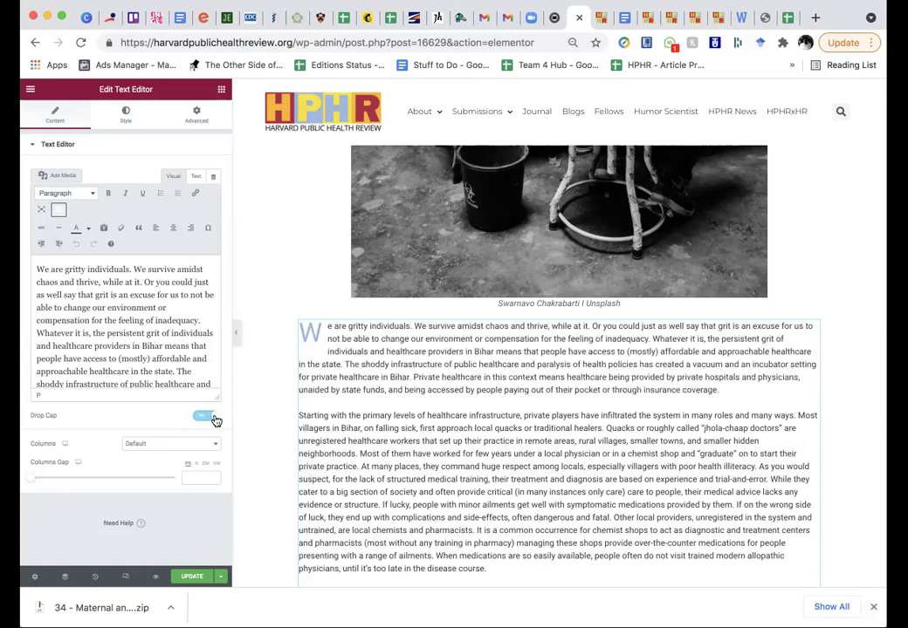
scroll(399, 410, "down", 15)
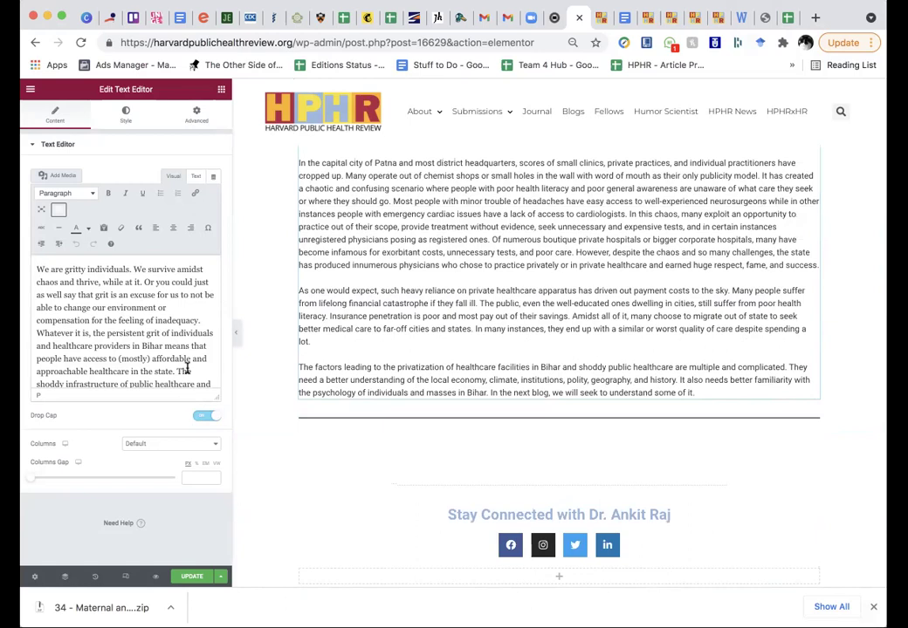
scroll(288, 330, "down", 2)
left_click(393, 348)
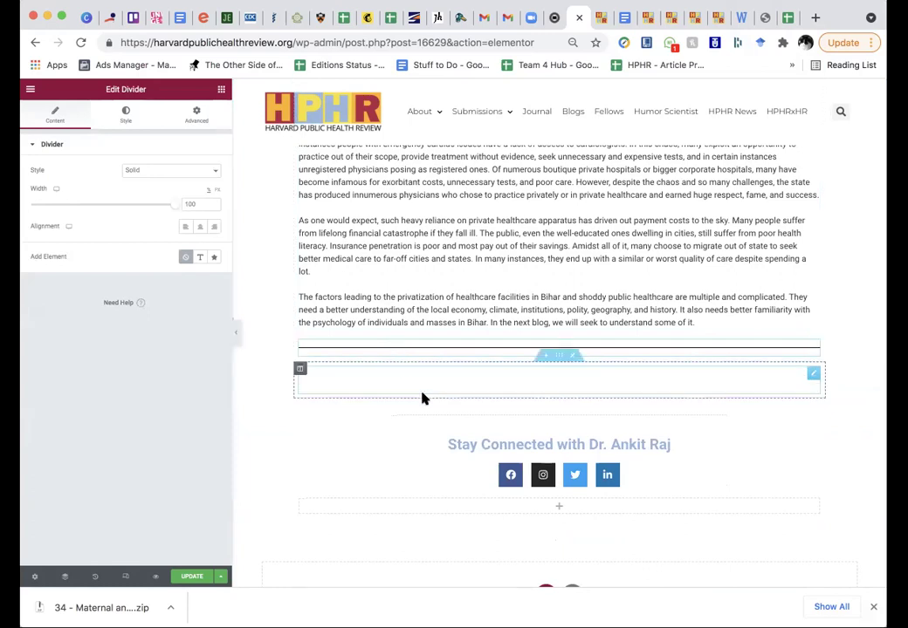
Replace the name in the closing heading so it reads 'Stay Connected with New Author'
left_click(463, 441)
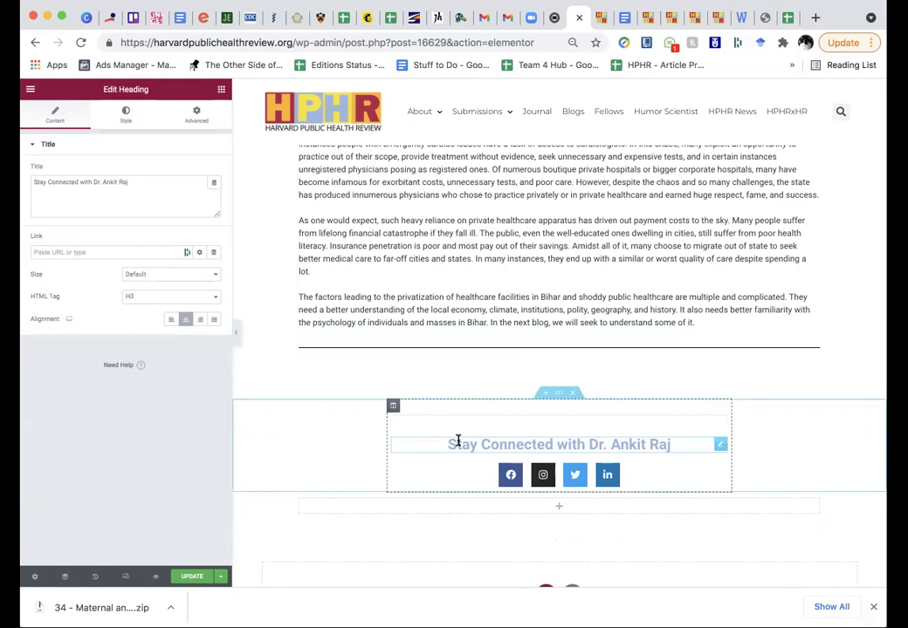
left_click_drag(448, 444, 588, 447)
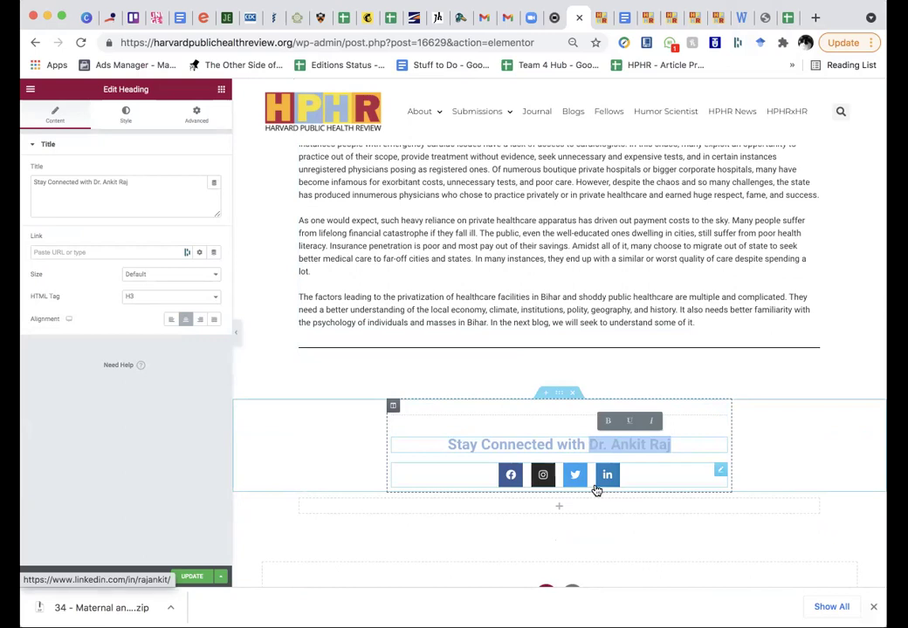
type("New Author")
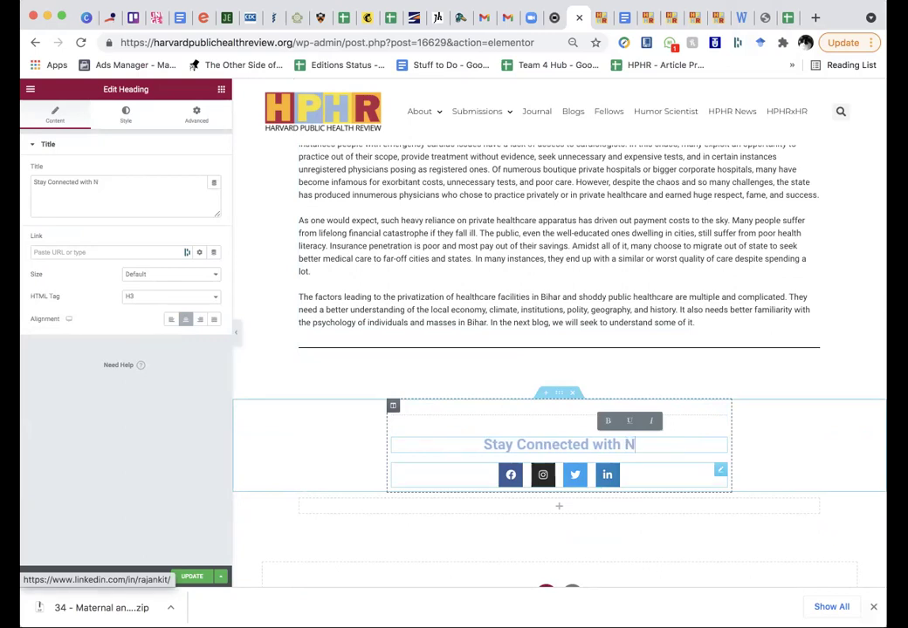
left_click(511, 476)
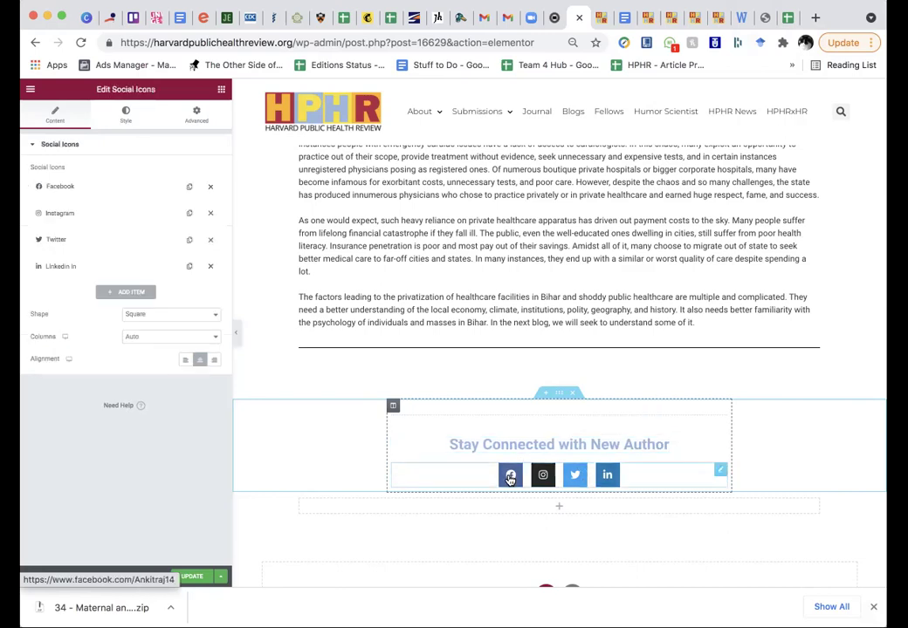
Expand the Facebook social icon item and select the account part of its profile link
left_click(81, 189)
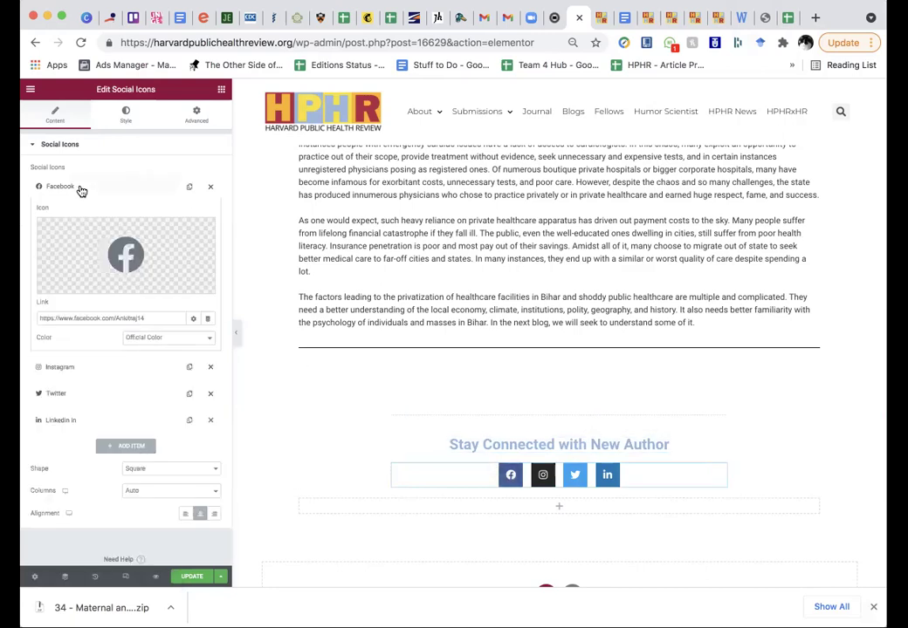
left_click(85, 320)
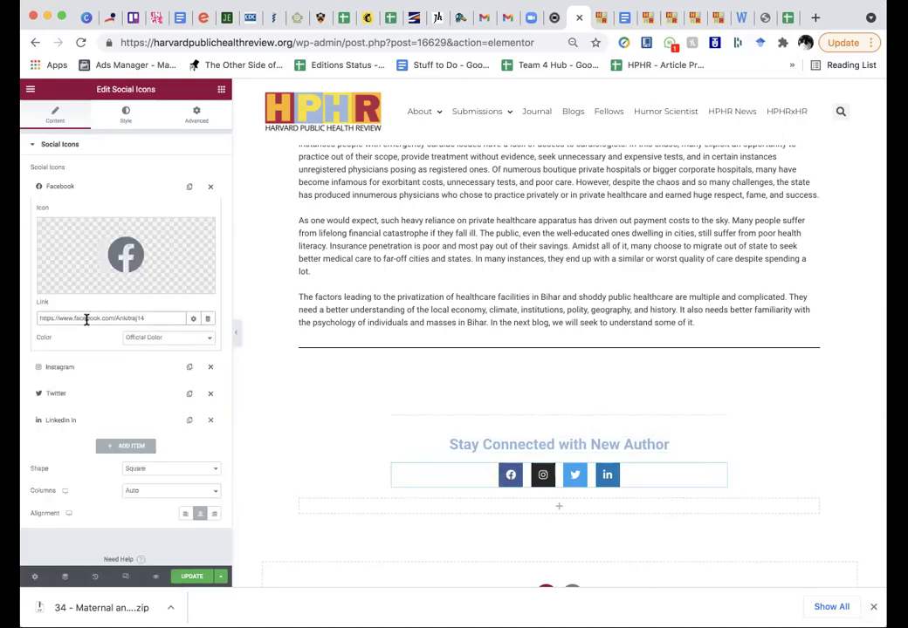
double_click(143, 320)
scroll(462, 537, "down", 4)
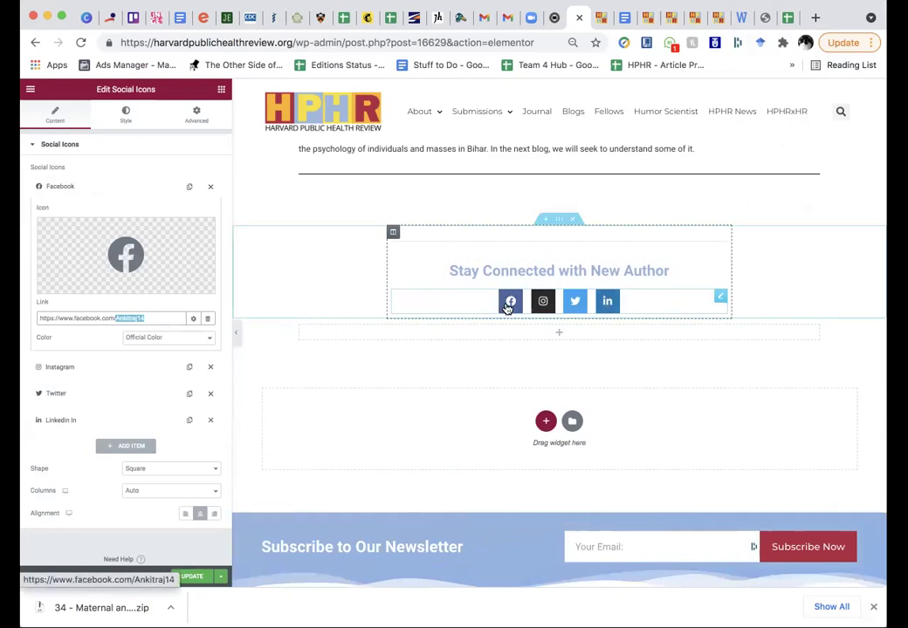
scroll(506, 307, "down", 5)
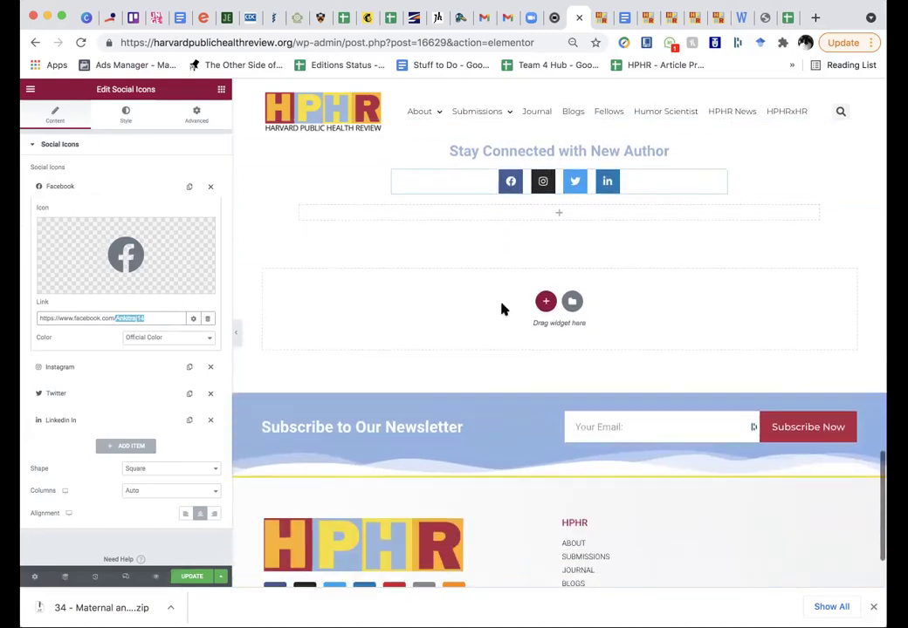
scroll(503, 308, "down", 4)
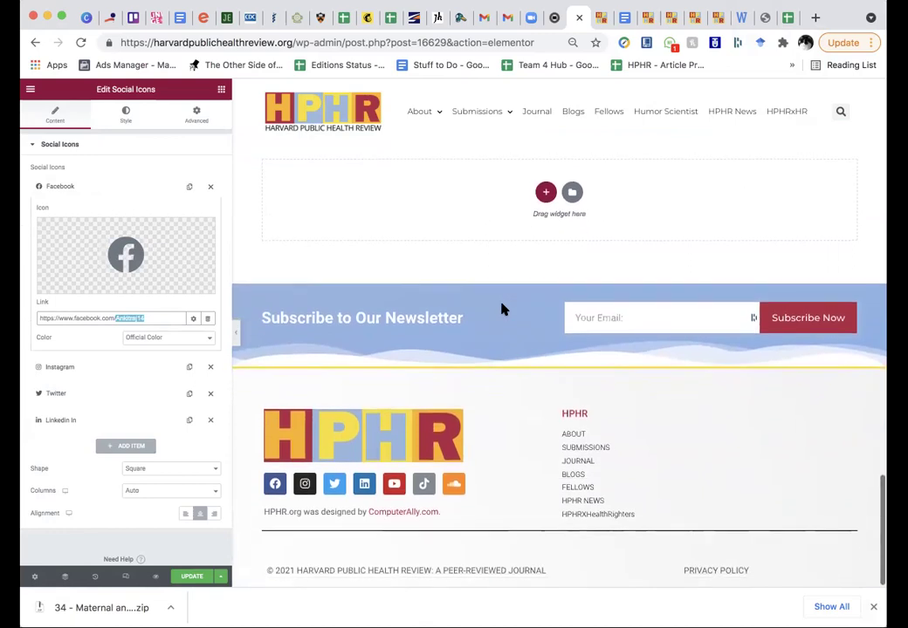
scroll(471, 321, "up", 1)
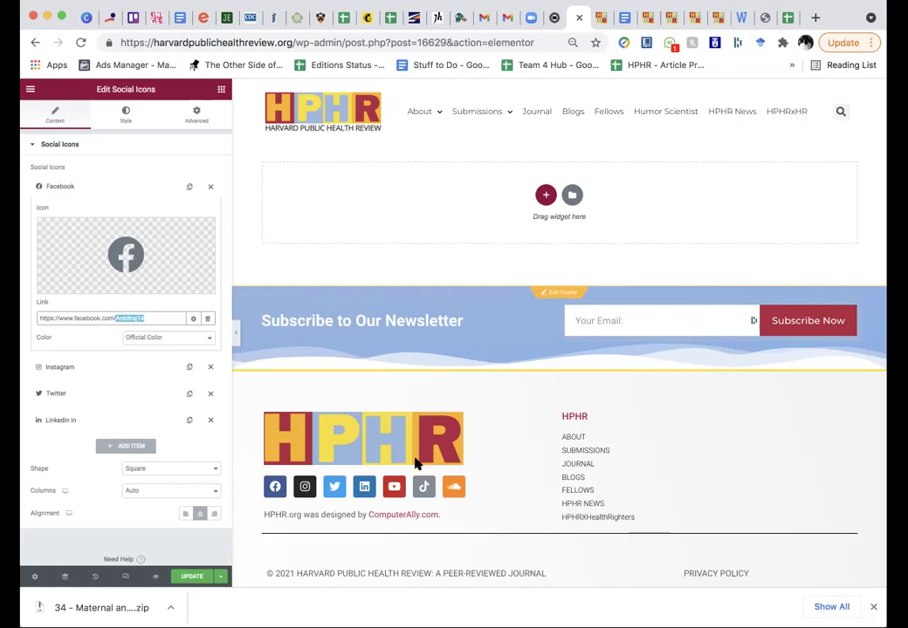
scroll(415, 462, "up", 5)
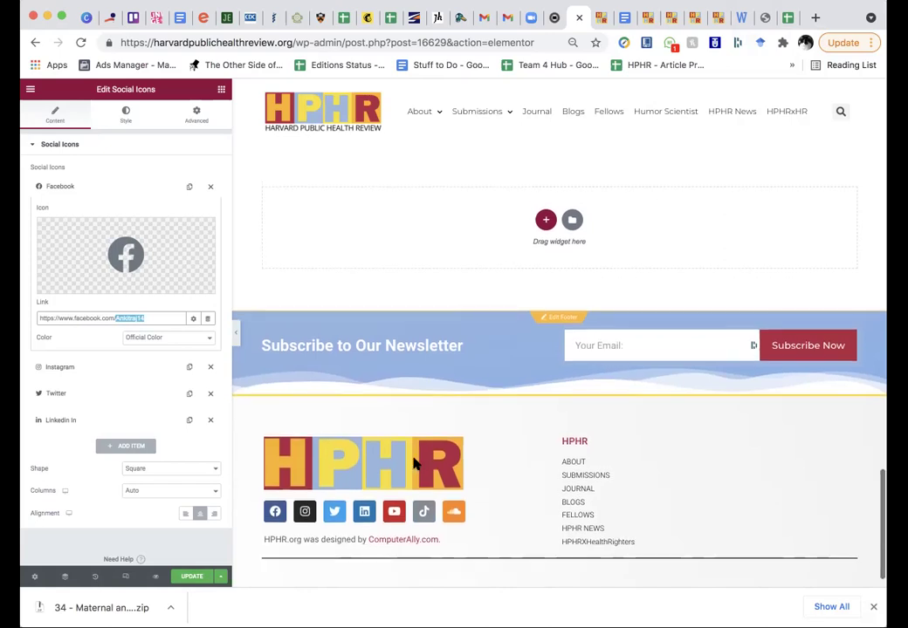
scroll(415, 463, "up", 2)
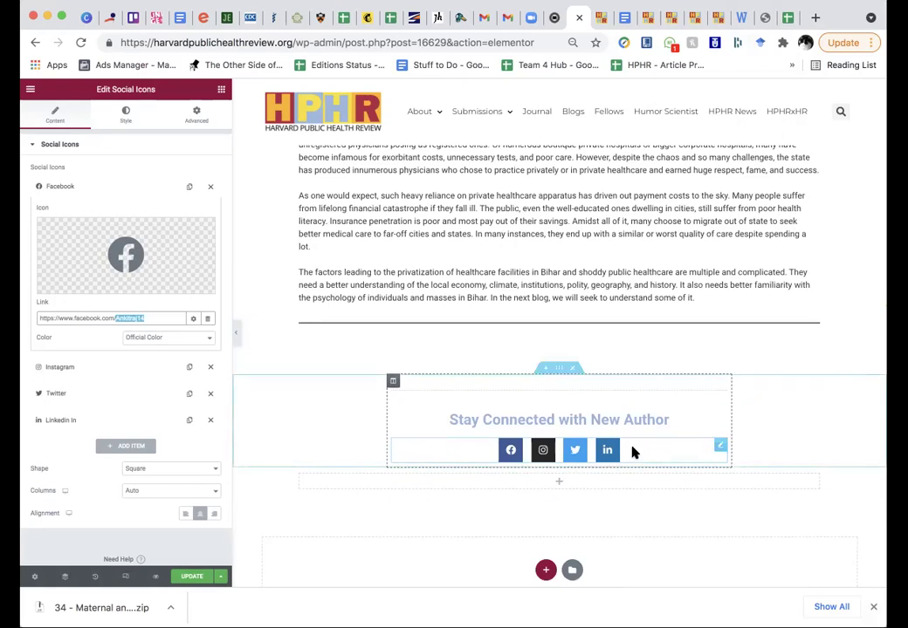
scroll(506, 458, "down", 6)
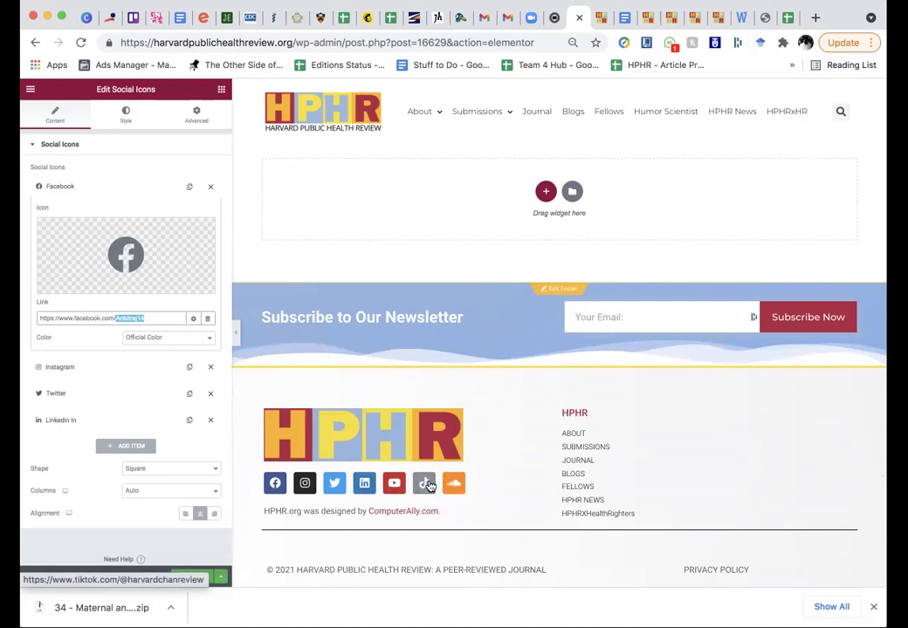
scroll(486, 434, "up", 5)
scroll(486, 433, "up", 1)
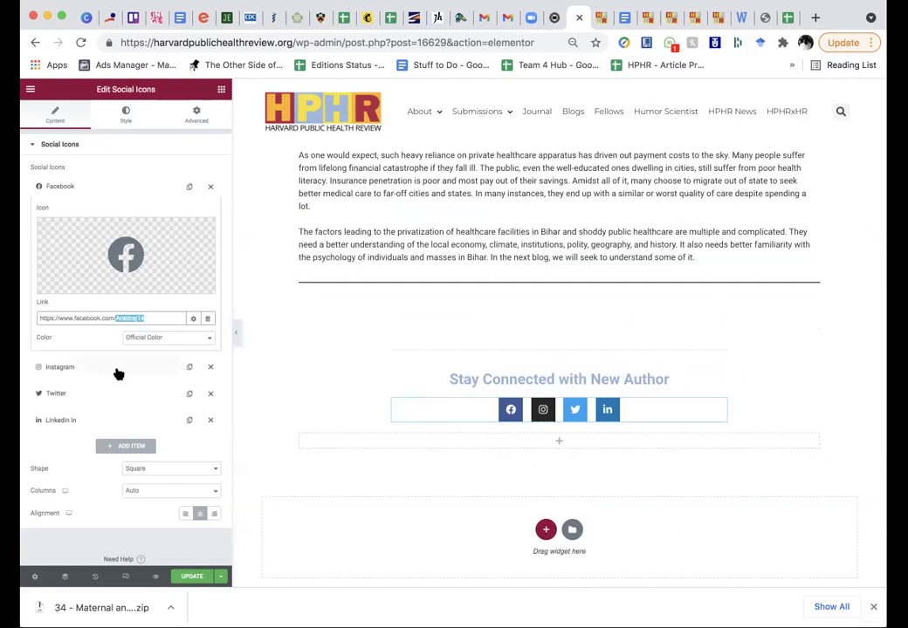
scroll(115, 373, "down", 1)
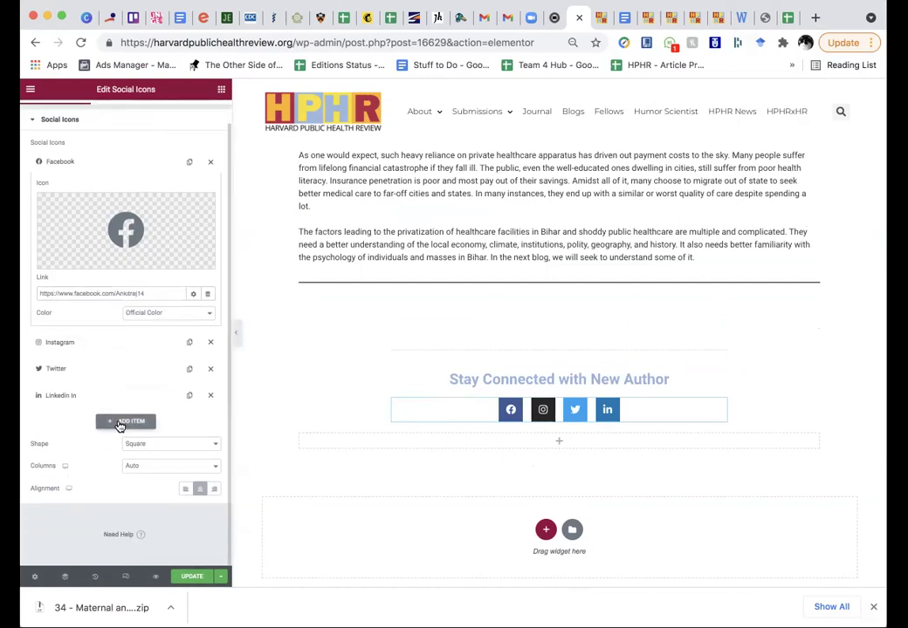
Add a new social icon item set to TikTok from the Icon Library's All Icons search 'tik'
left_click(124, 421)
mouse_move(125, 369)
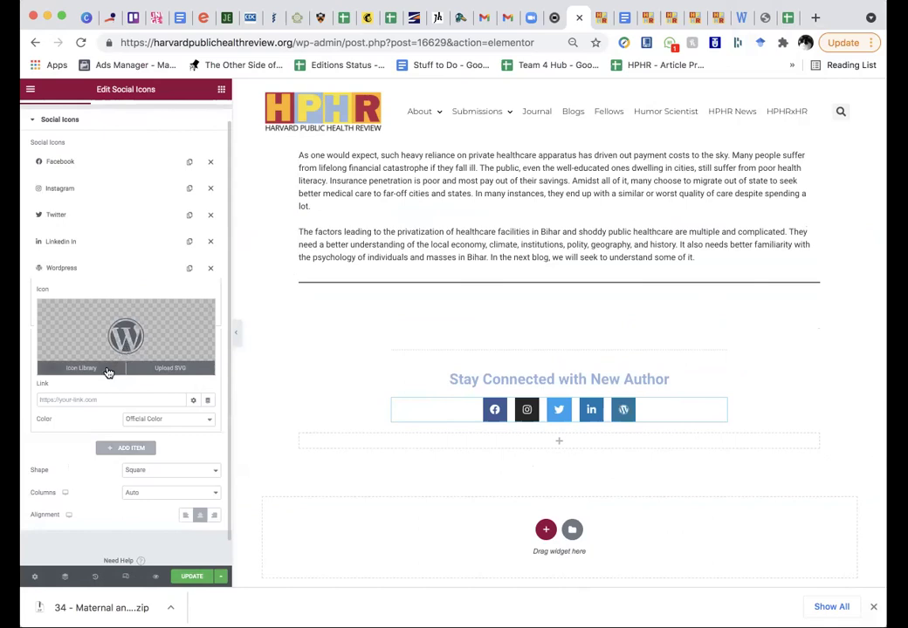
left_click(107, 369)
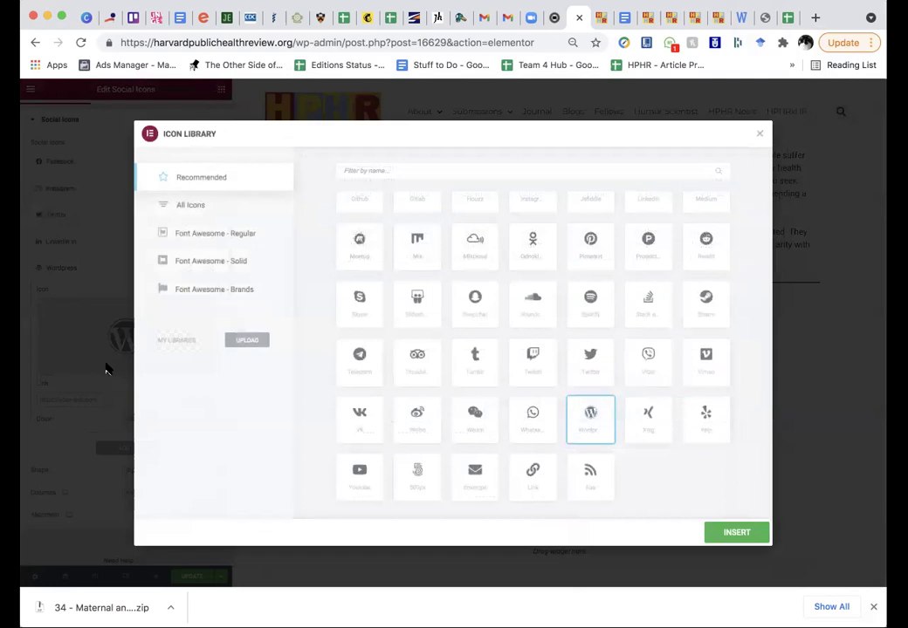
left_click(202, 210)
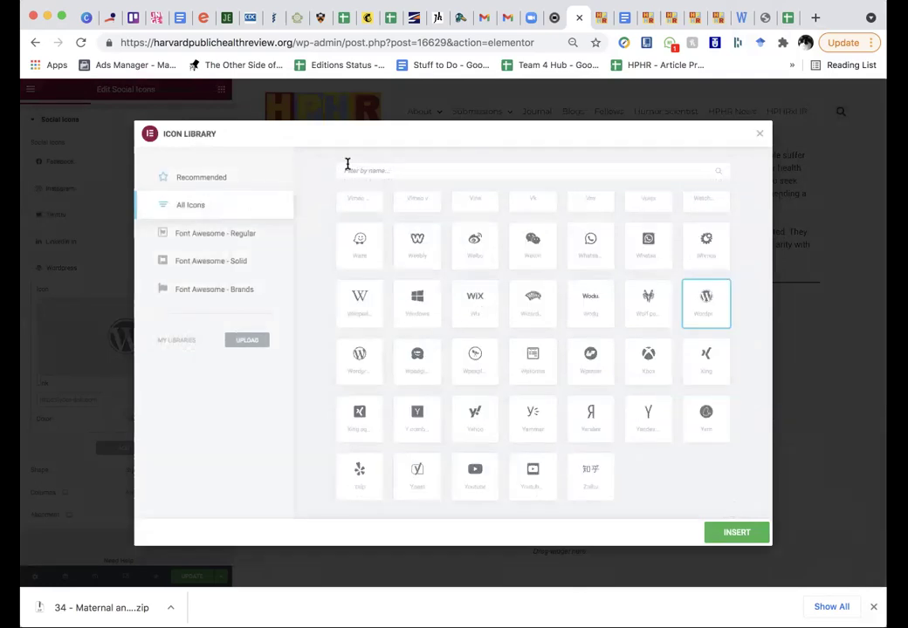
type("tikt")
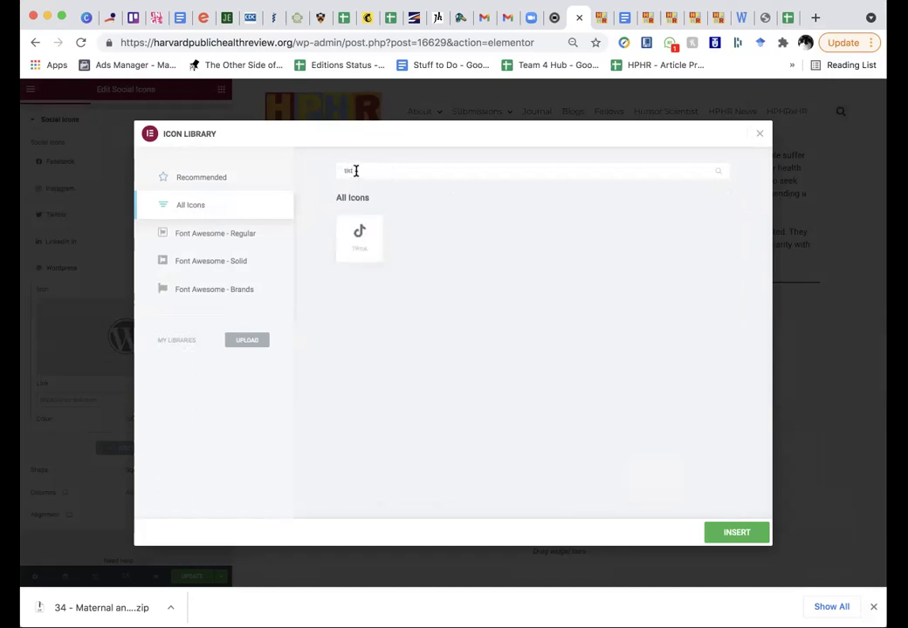
left_click(358, 234)
left_click(736, 532)
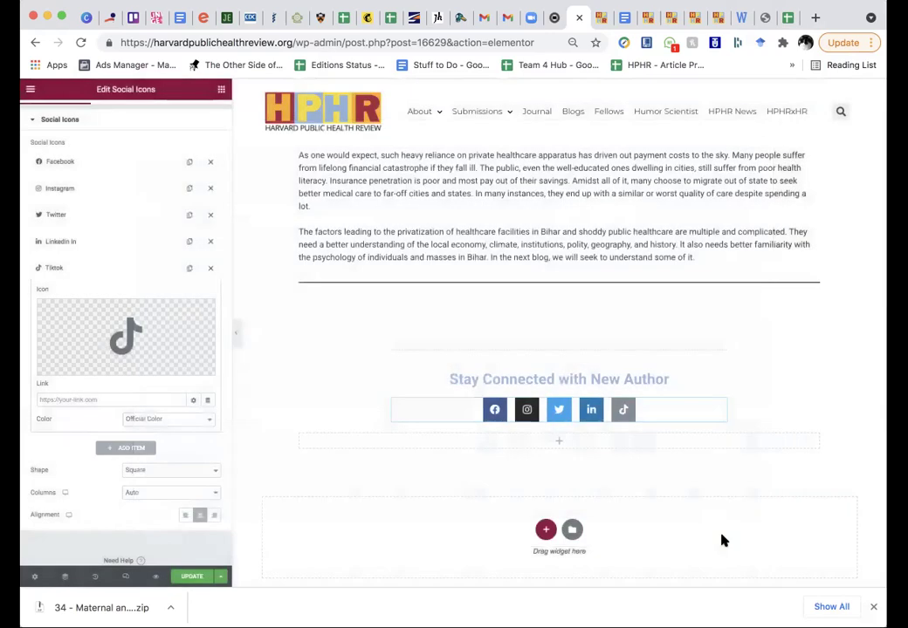
Focus the TikTok item's Link field, then add a sixth social icon item
left_click(116, 399)
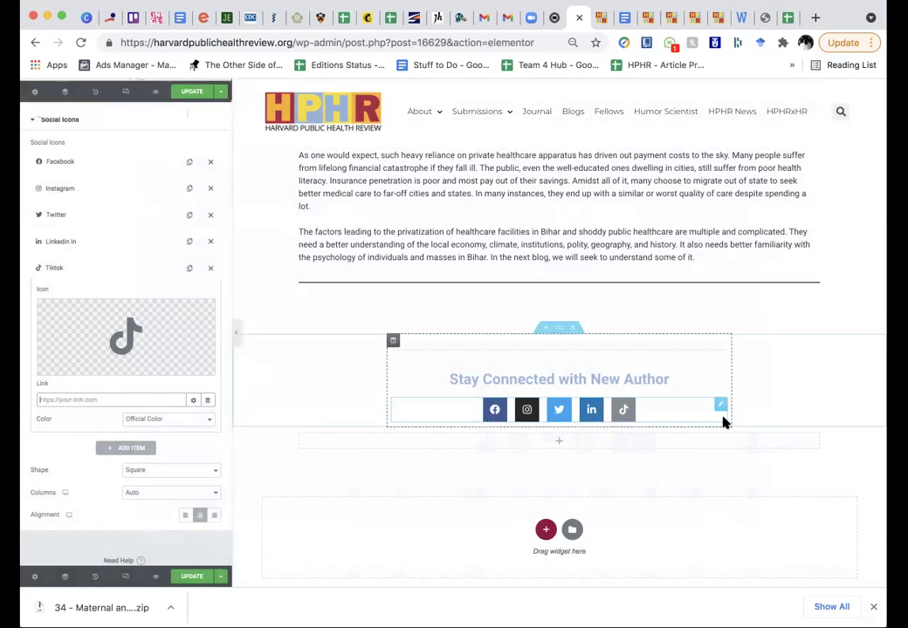
scroll(659, 417, "down", 1)
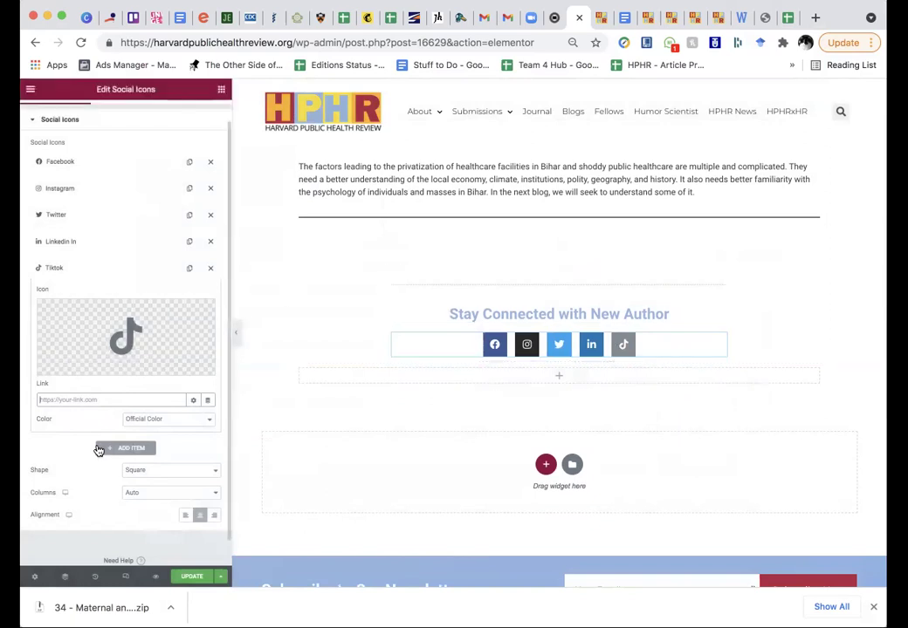
scroll(96, 451, "down", 1)
scroll(349, 469, "down", 3)
scroll(350, 469, "down", 2)
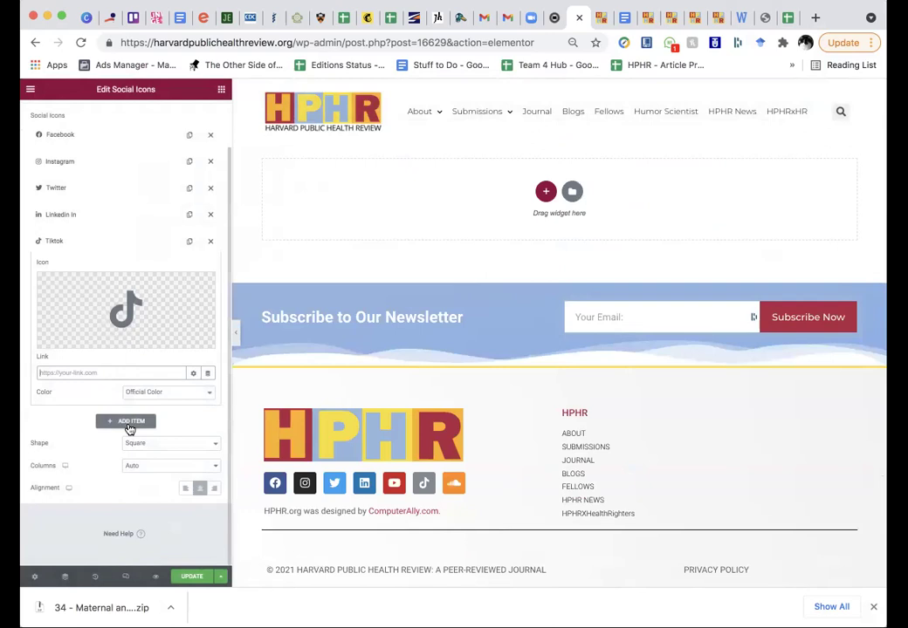
left_click(128, 425)
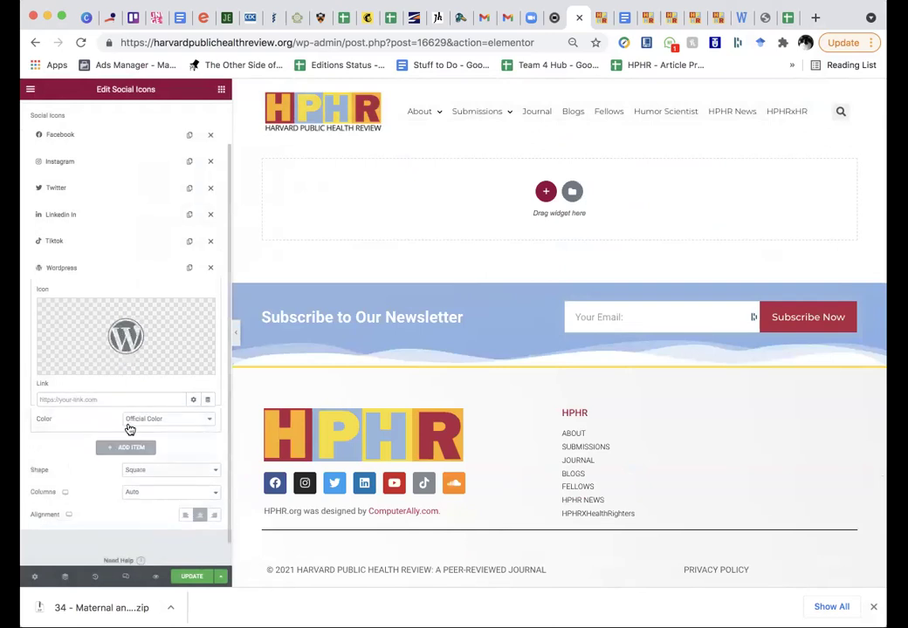
Change the sixth social icon to SoundCloud via an Icon Library search for 'sound'
left_click(103, 365)
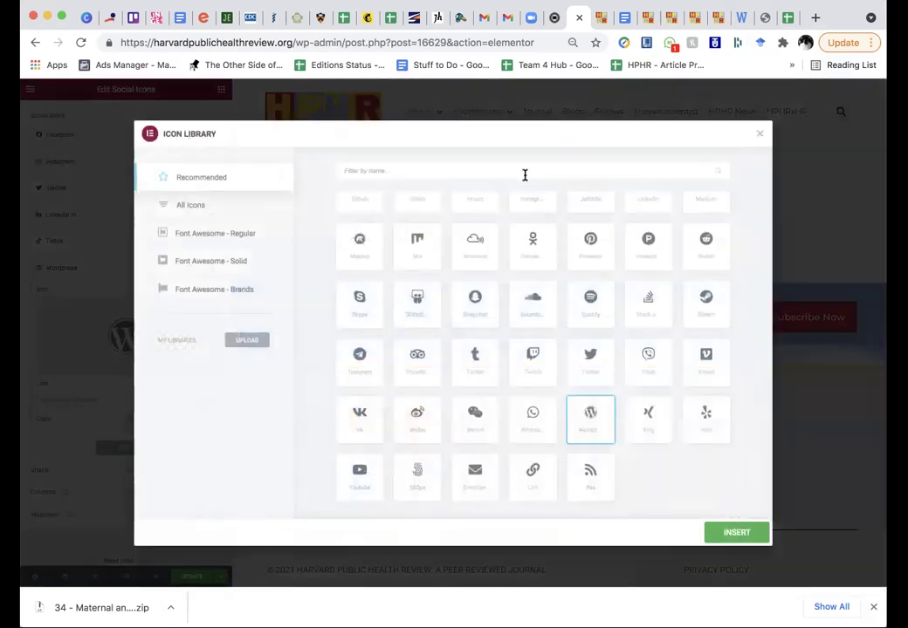
left_click(201, 207)
left_click(404, 170)
type("s")
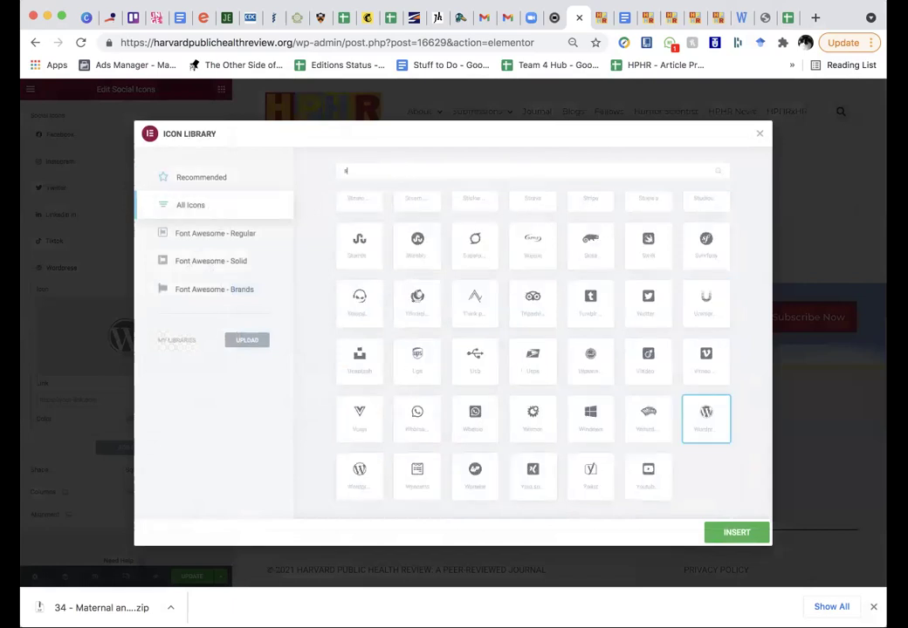
type("ound")
left_click(359, 235)
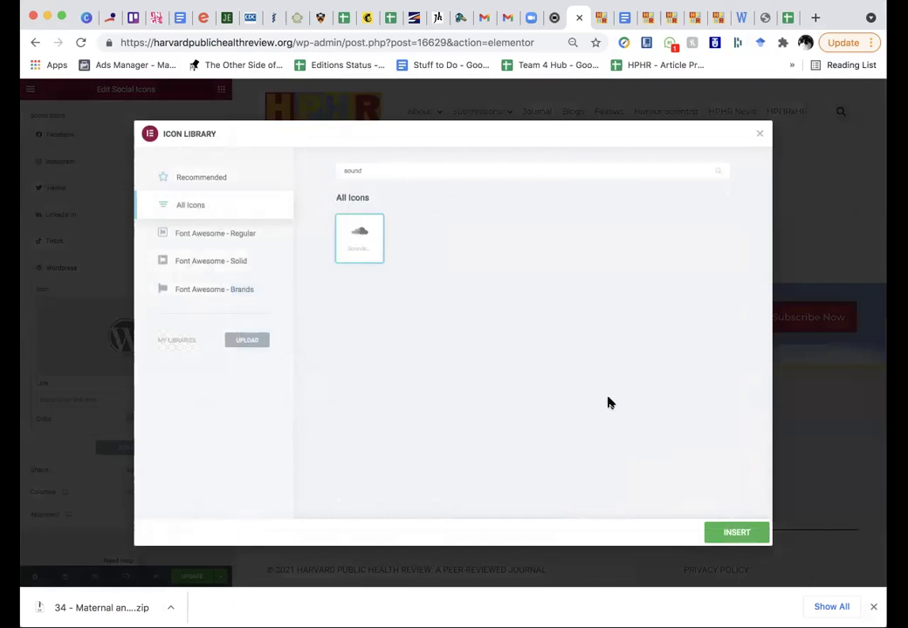
left_click(746, 535)
left_click(102, 399)
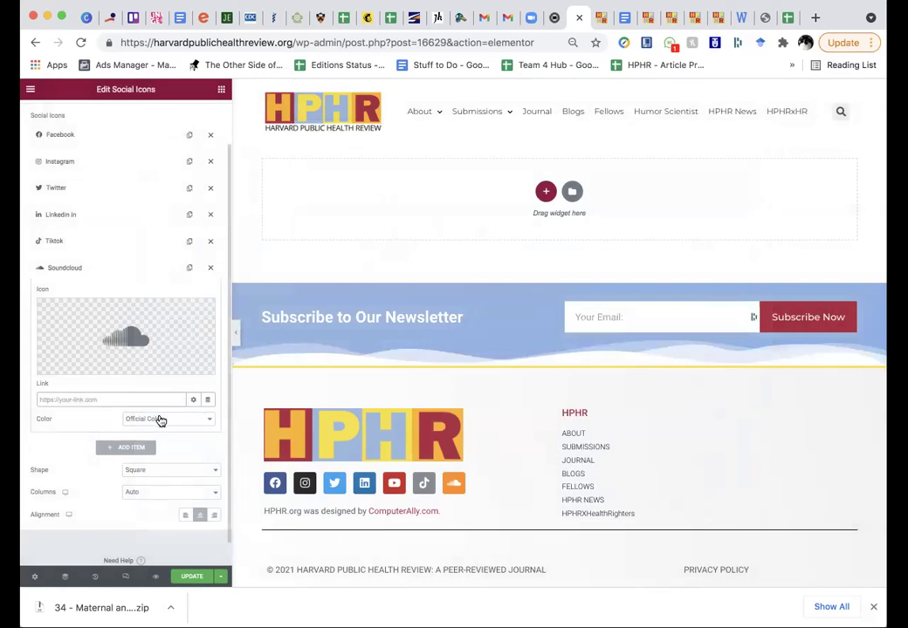
Switch the SoundCloud icon colour to Custom and back to Official Color, then select the blog photo
scroll(459, 312, "up", 5)
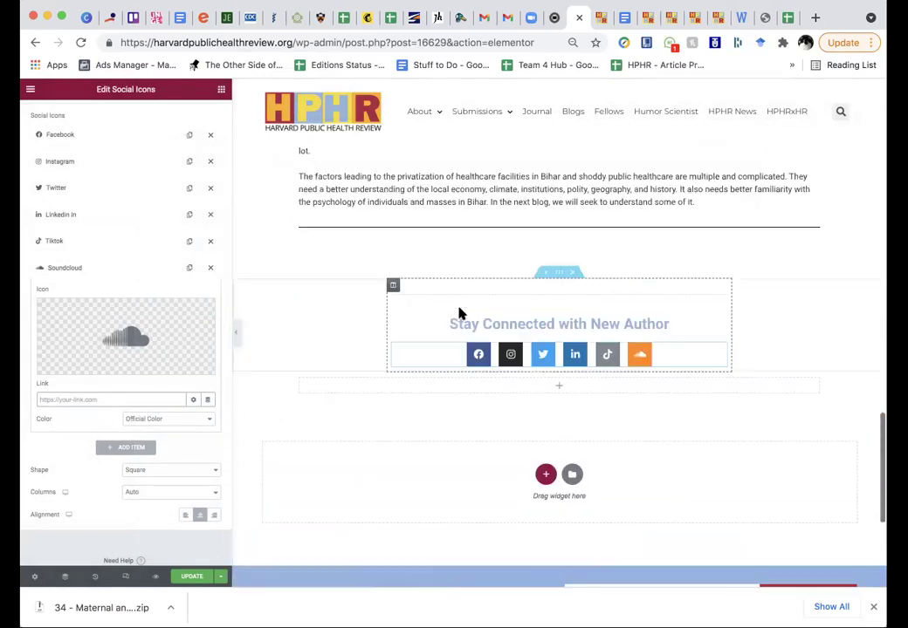
left_click(177, 424)
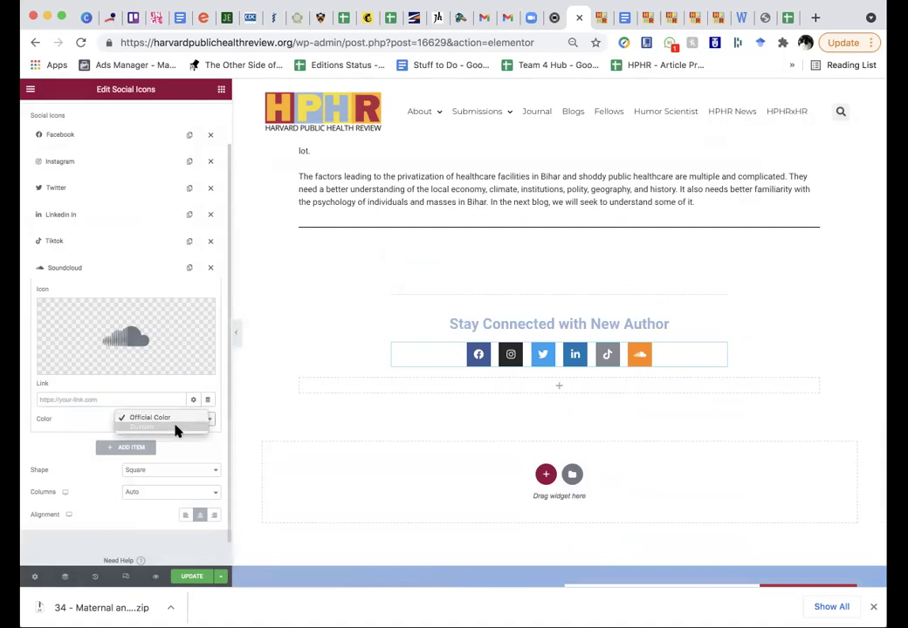
left_click(176, 431)
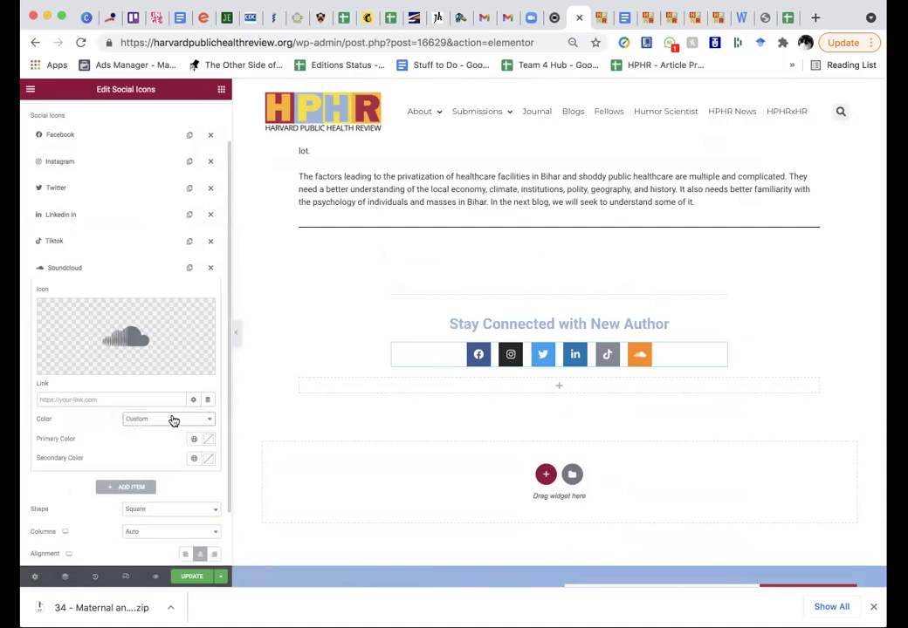
left_click(173, 420)
left_click(168, 408)
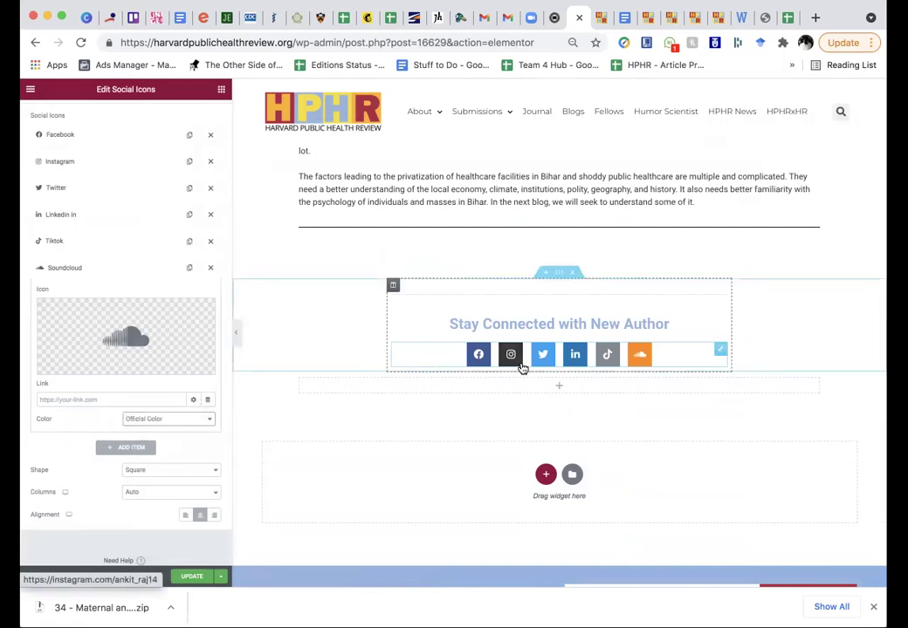
scroll(521, 366, "down", 1)
scroll(521, 367, "up", 6)
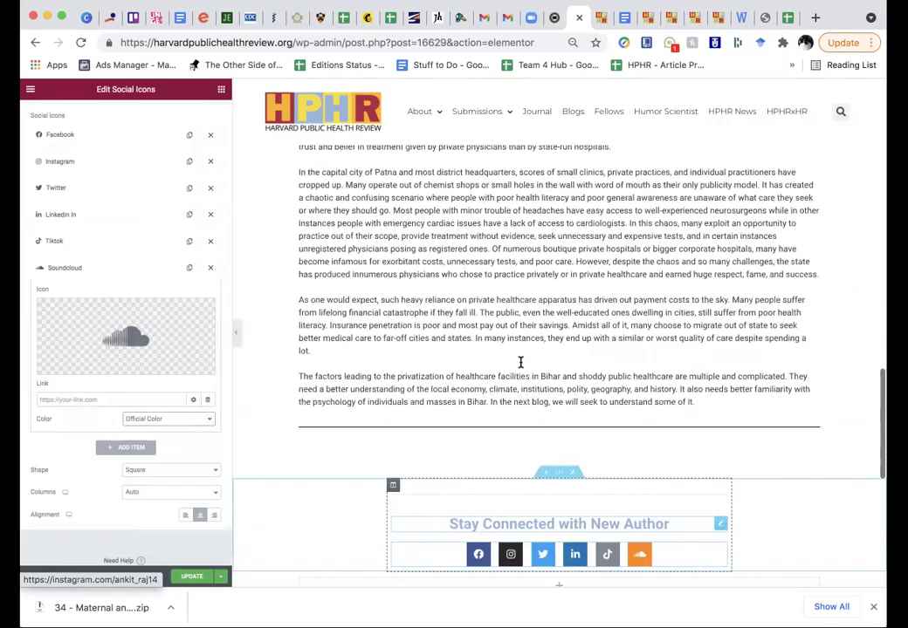
scroll(521, 362, "up", 10)
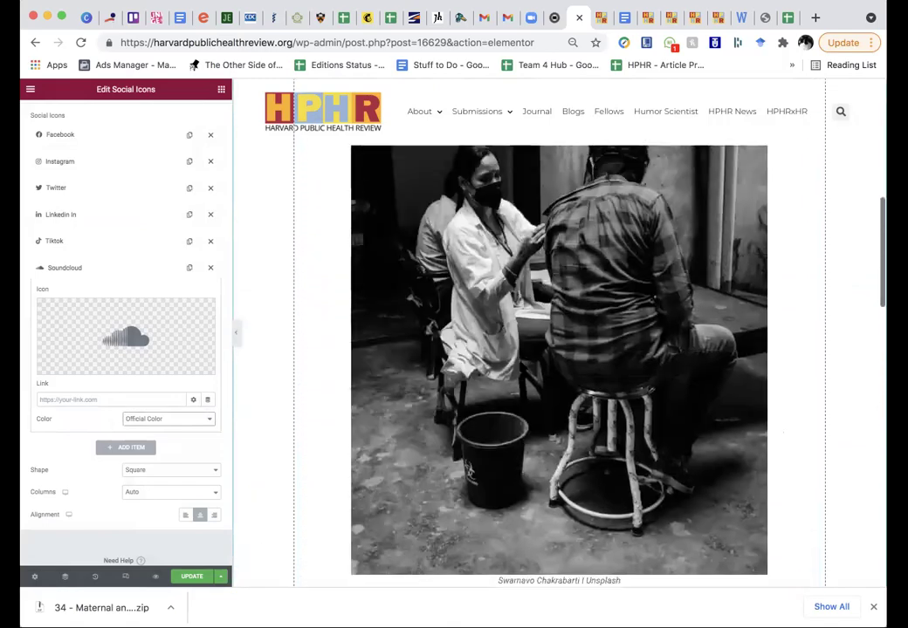
scroll(521, 363, "up", 6)
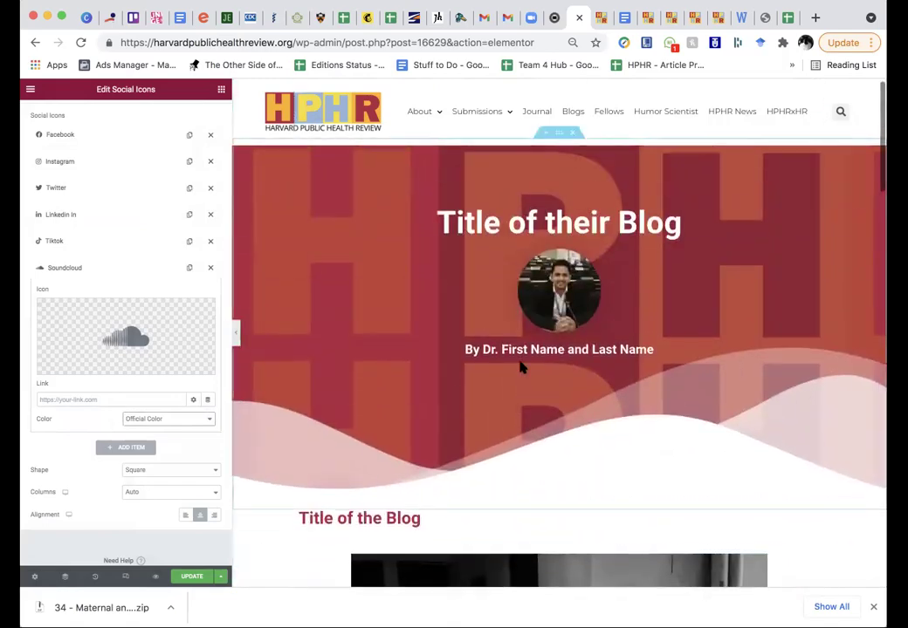
scroll(520, 363, "down", 2)
left_click(526, 513)
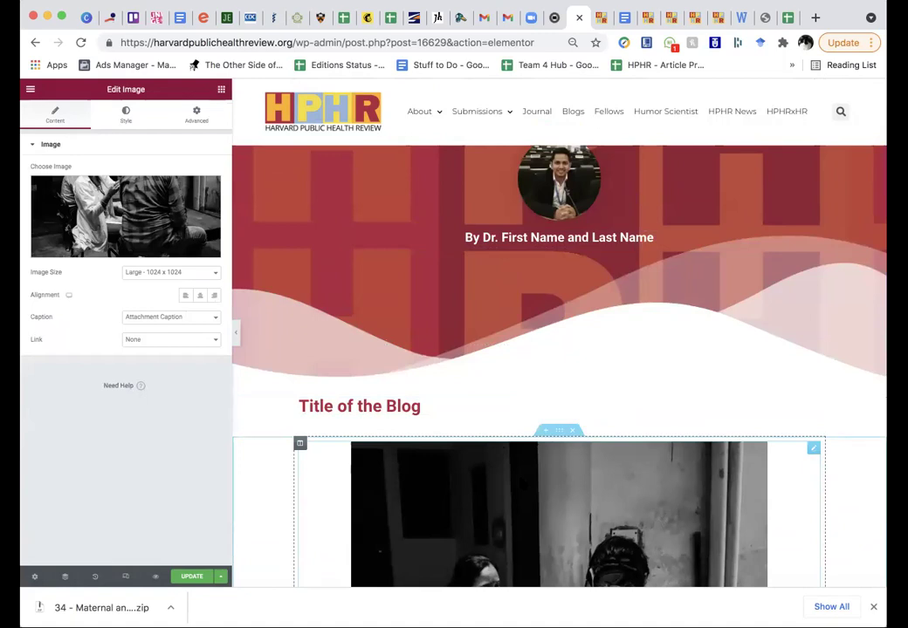
Search widgets for 'premium vid' and drag a Premium Video Box above the blog photo
scroll(523, 485, "down", 5)
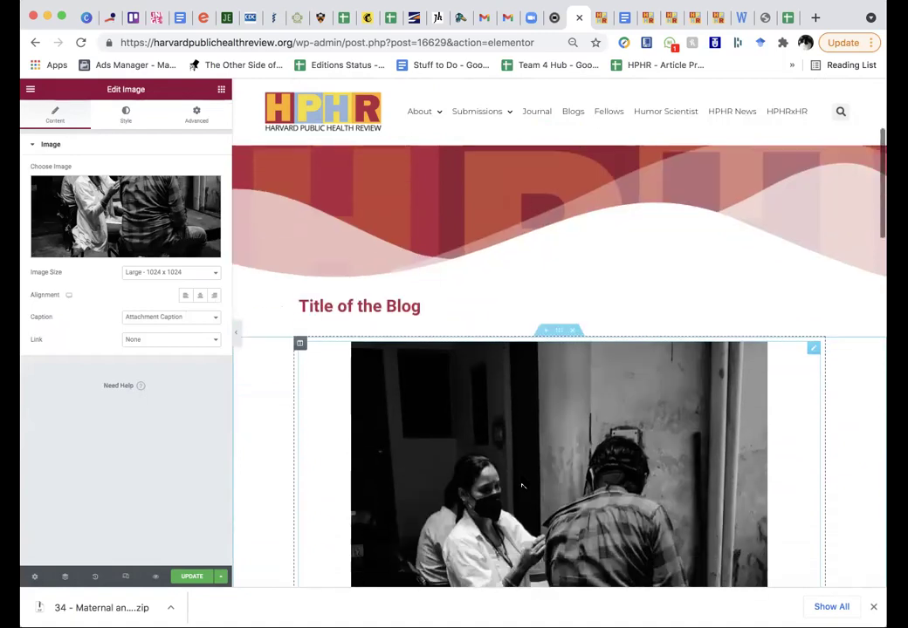
scroll(522, 486, "up", 2)
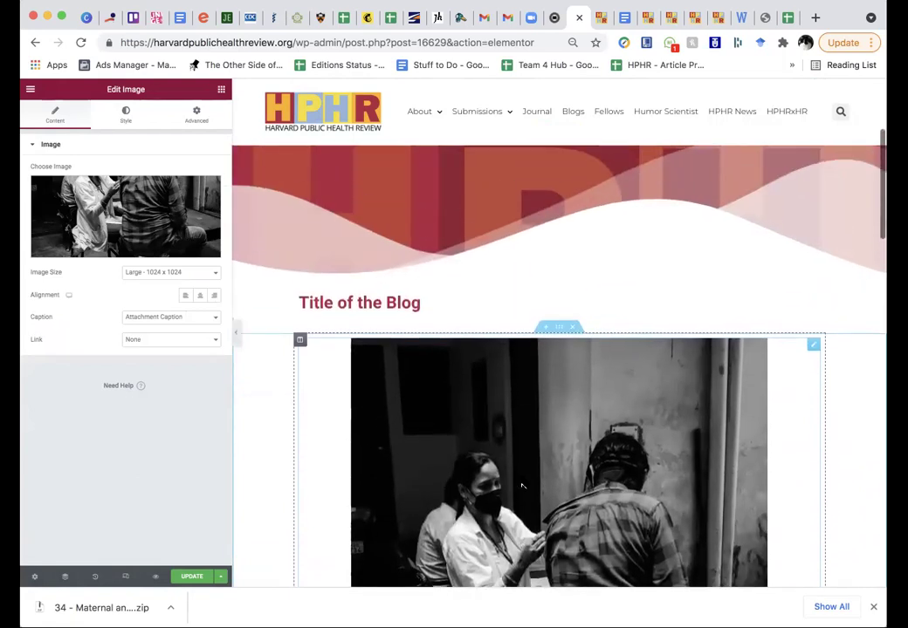
left_click(223, 89)
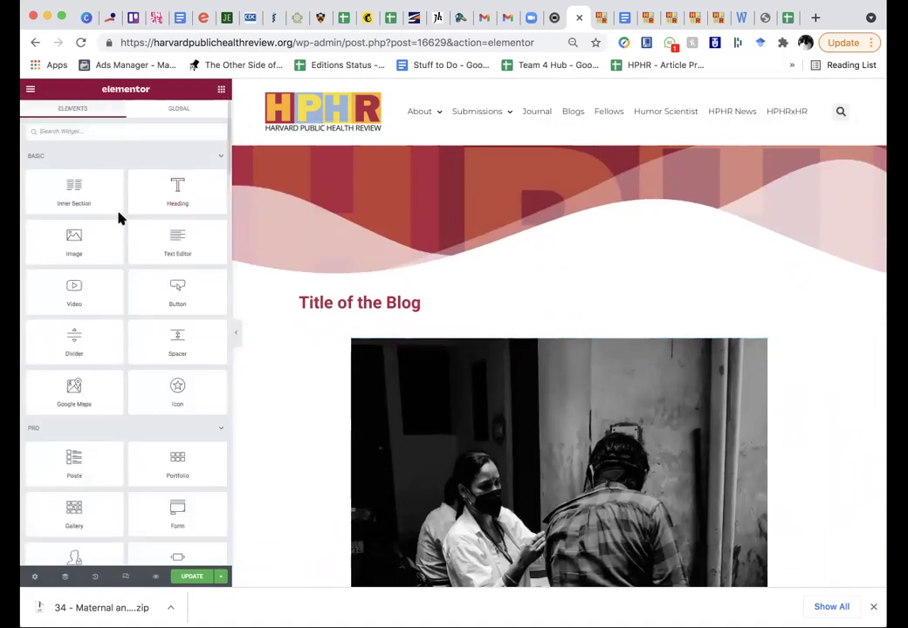
left_click(90, 131)
type("premium vide")
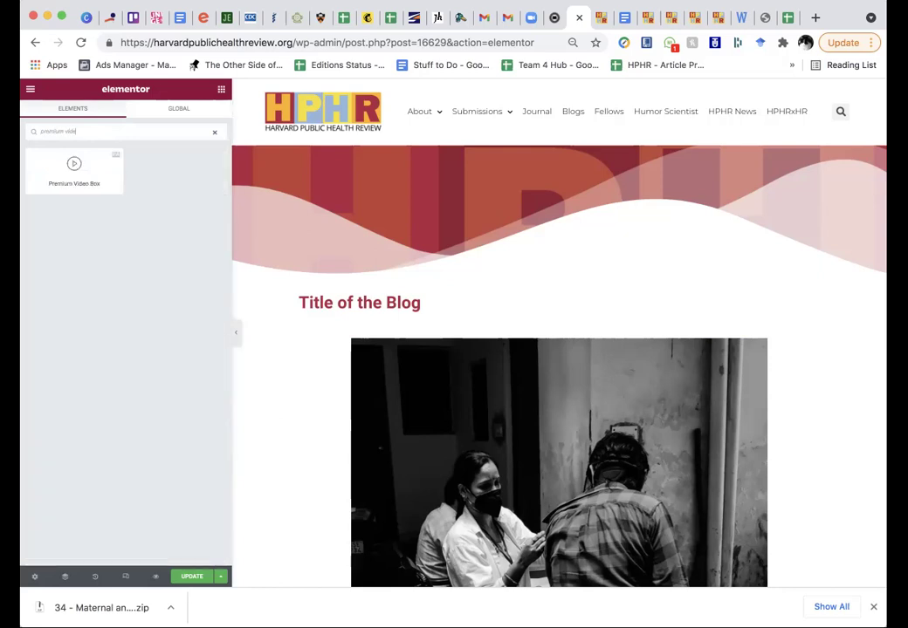
left_click_drag(74, 168, 429, 350)
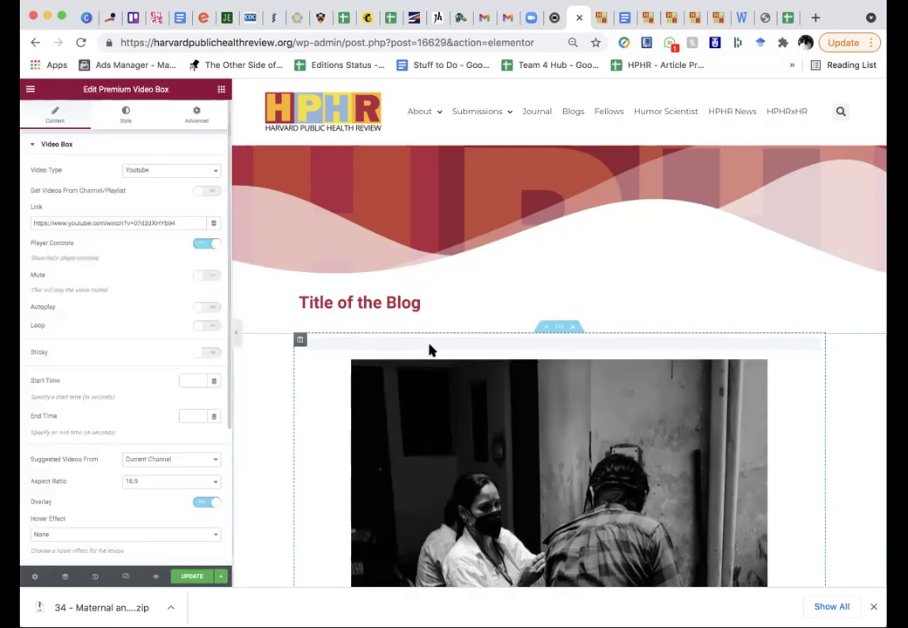
Keep Youtube as the video box's source, paste over its link and undo, then open a new tab
scroll(428, 359, "down", 3)
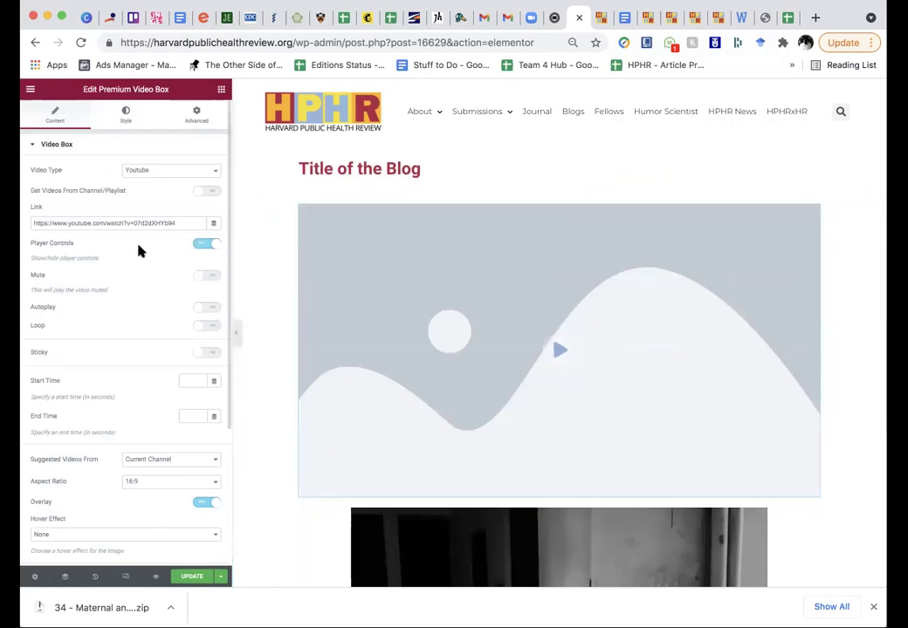
left_click(145, 171)
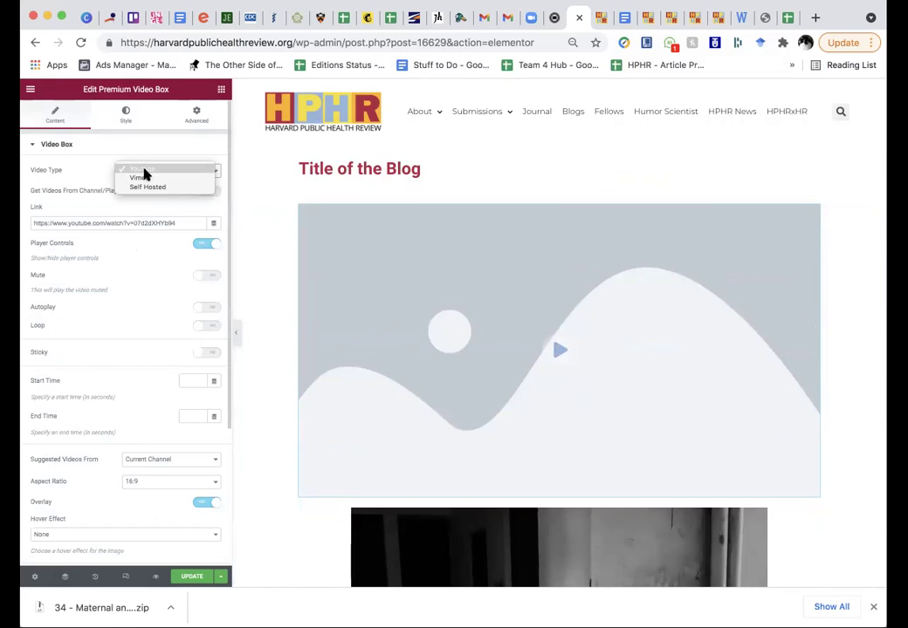
left_click(144, 172)
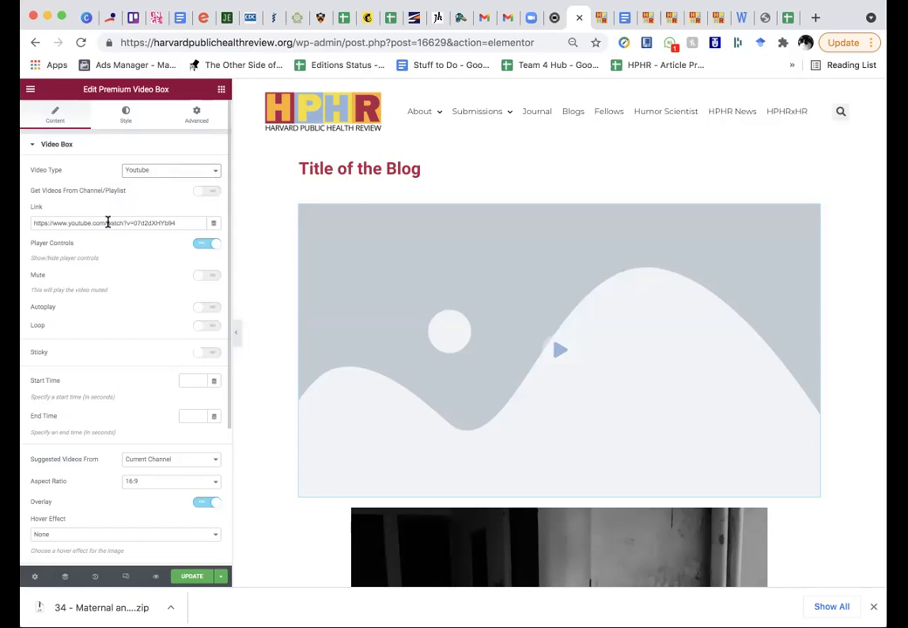
triple_click(111, 224)
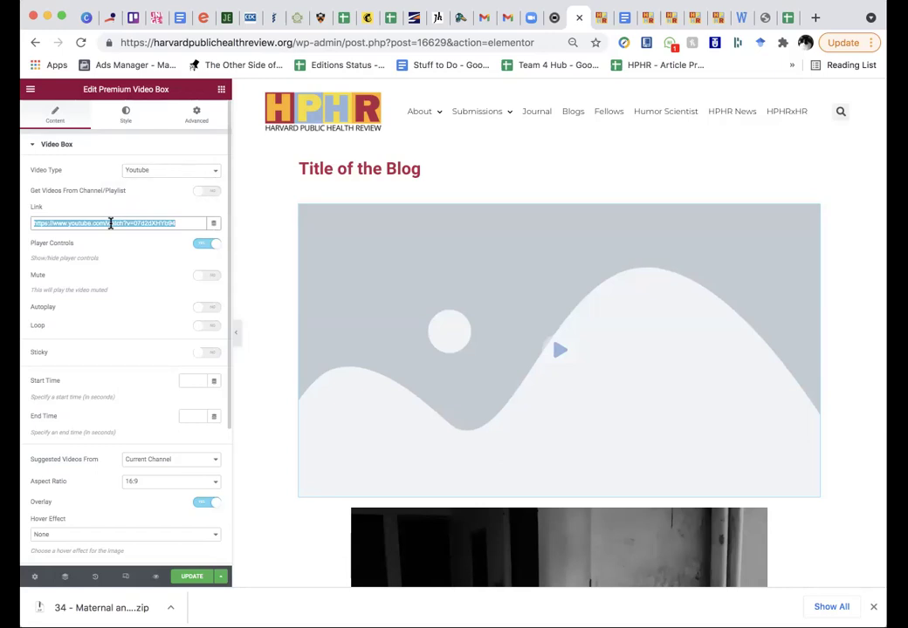
type("fellow-penny-sun")
key("super+z")
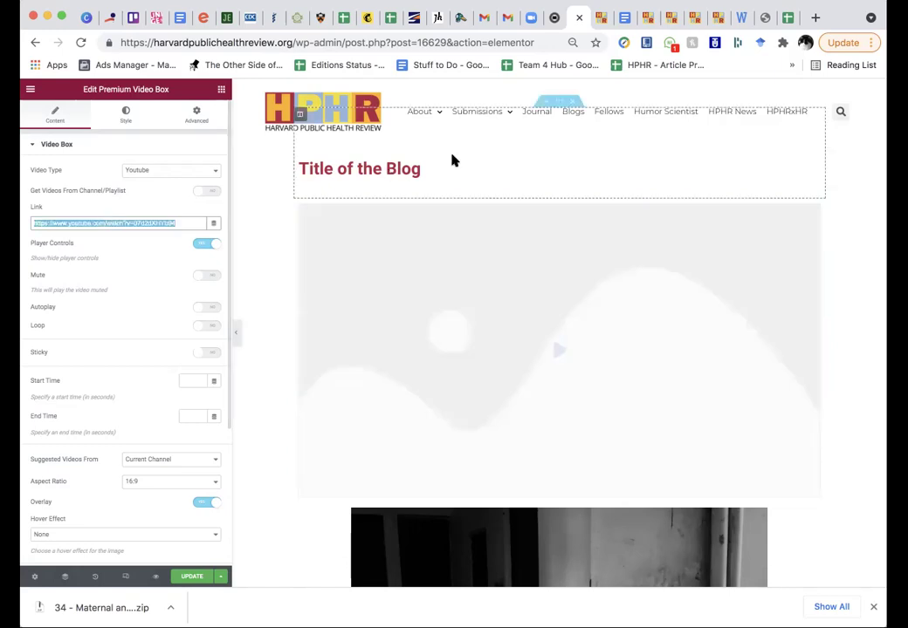
left_click(815, 19)
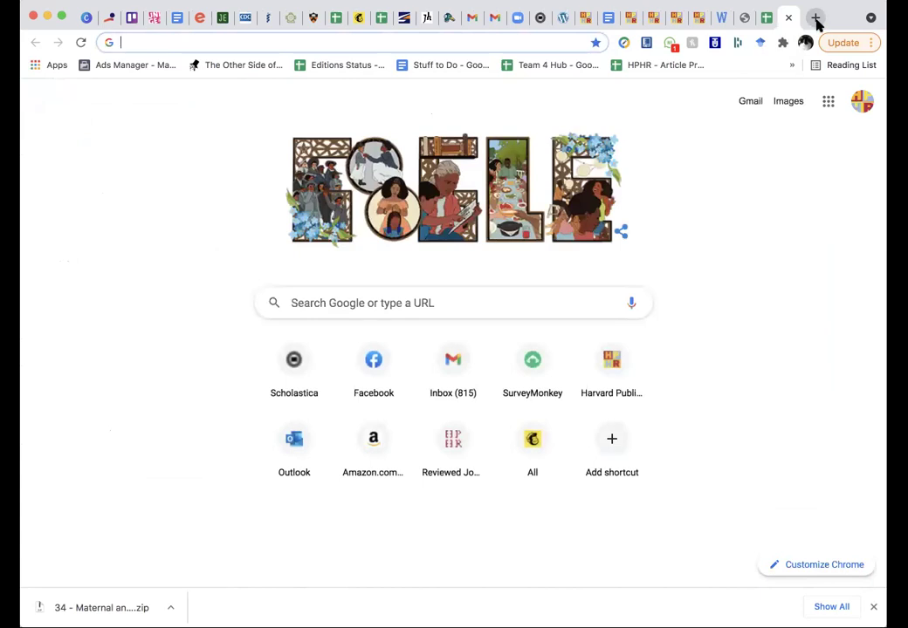
On YouTube, open The Humor Scientist Episode 1 from Library history, grab its URL, pause, and close the tab
type("yout")
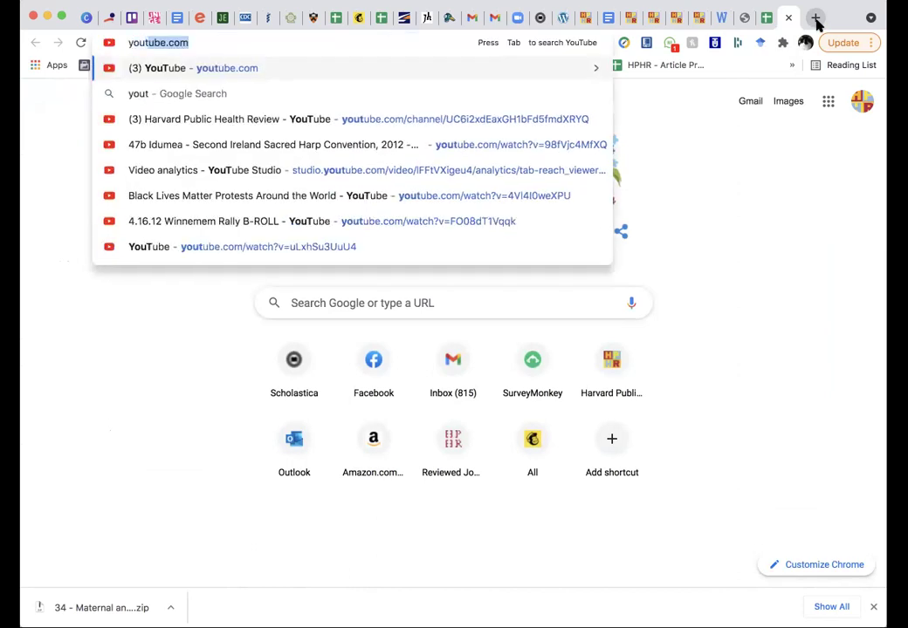
key("Return")
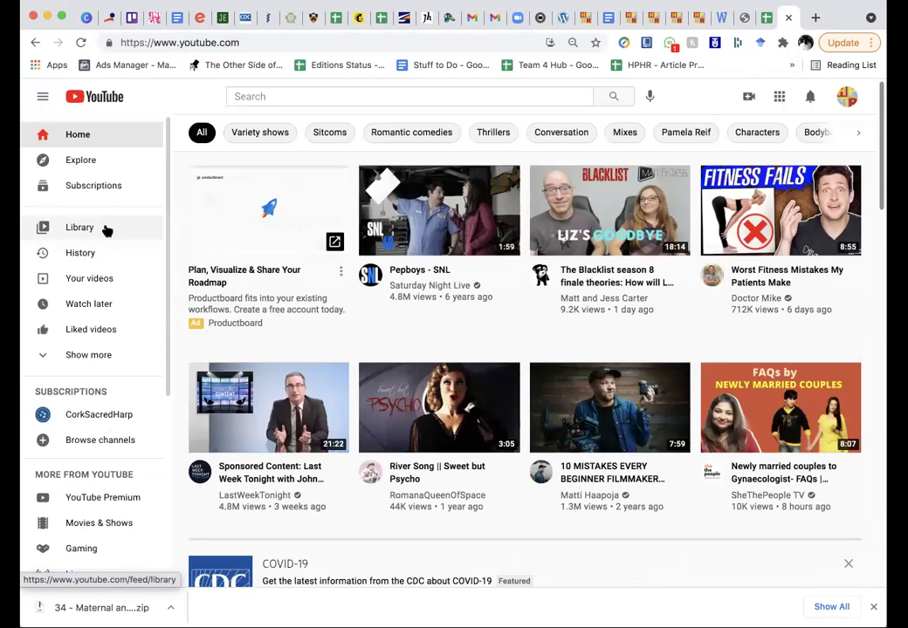
left_click(106, 228)
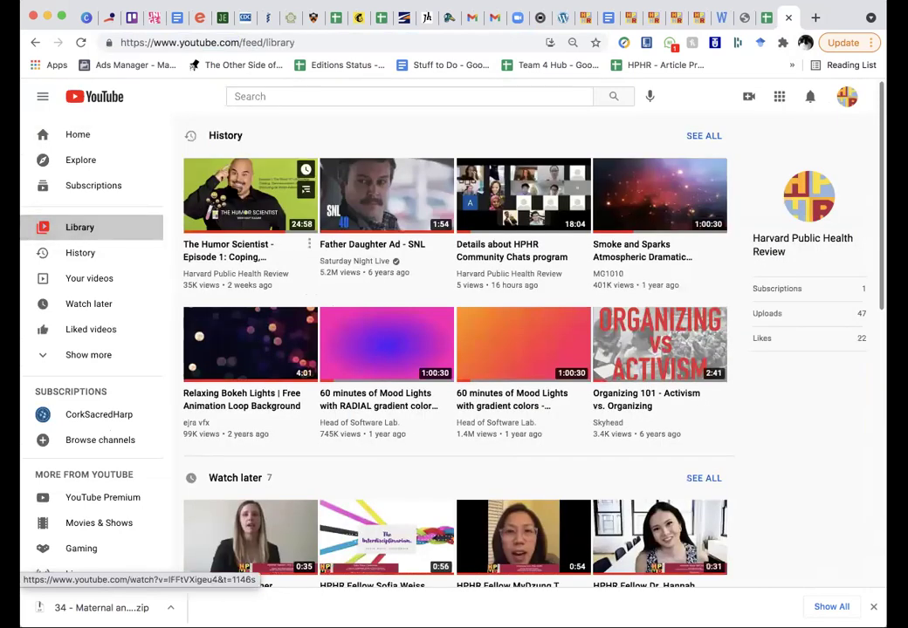
right_click(236, 185)
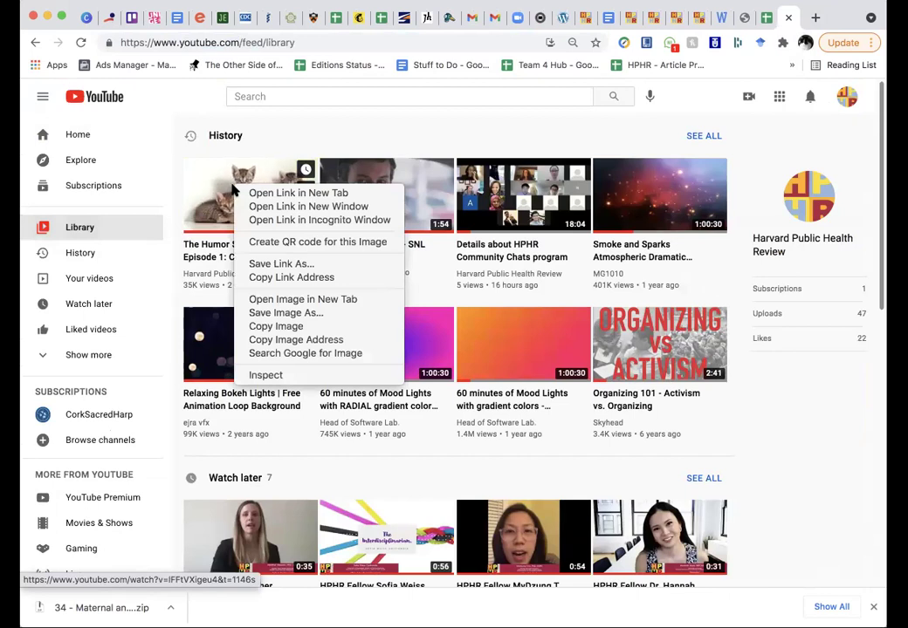
left_click(234, 187)
left_click(234, 187)
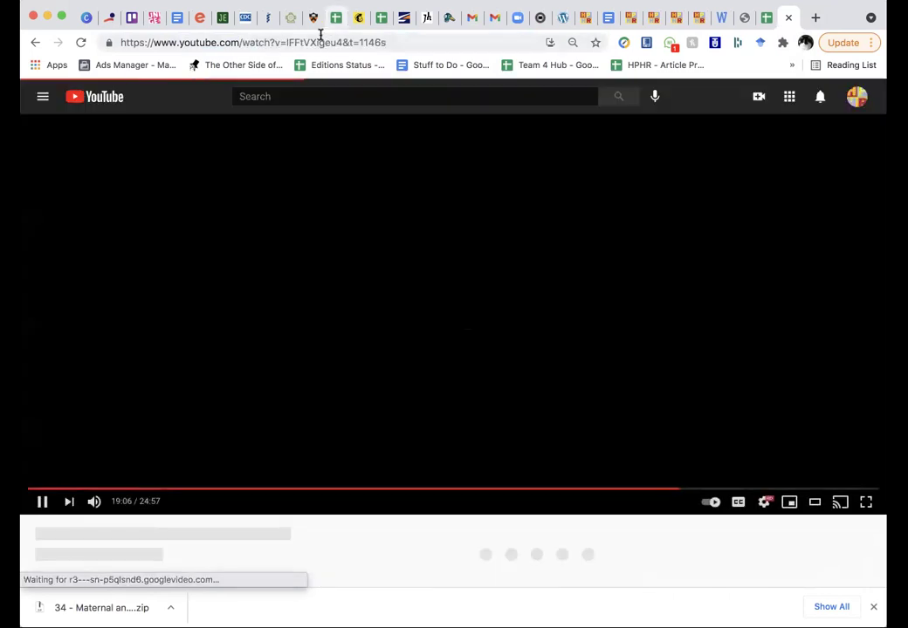
left_click(320, 42)
left_click(50, 549)
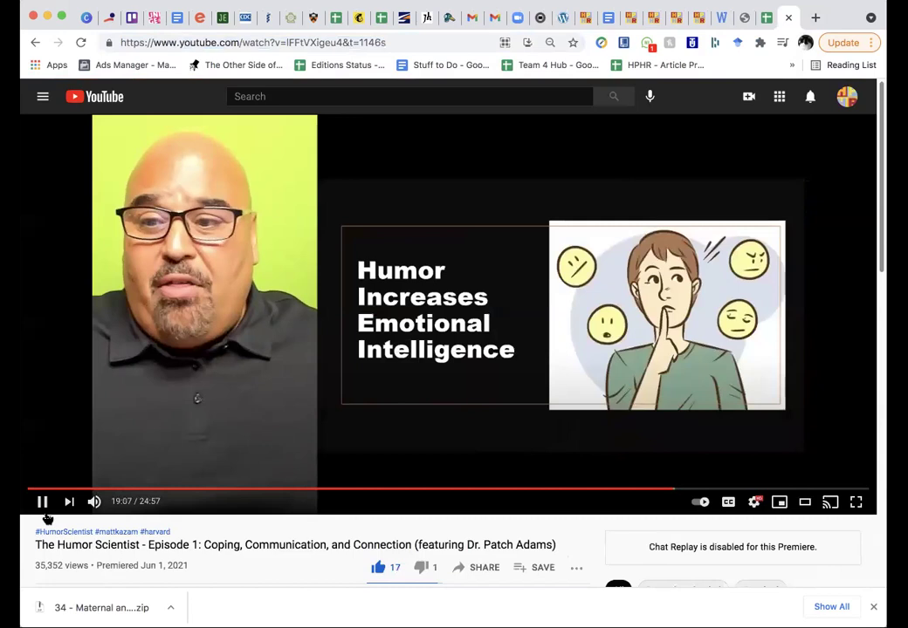
left_click(42, 501)
key("super+w")
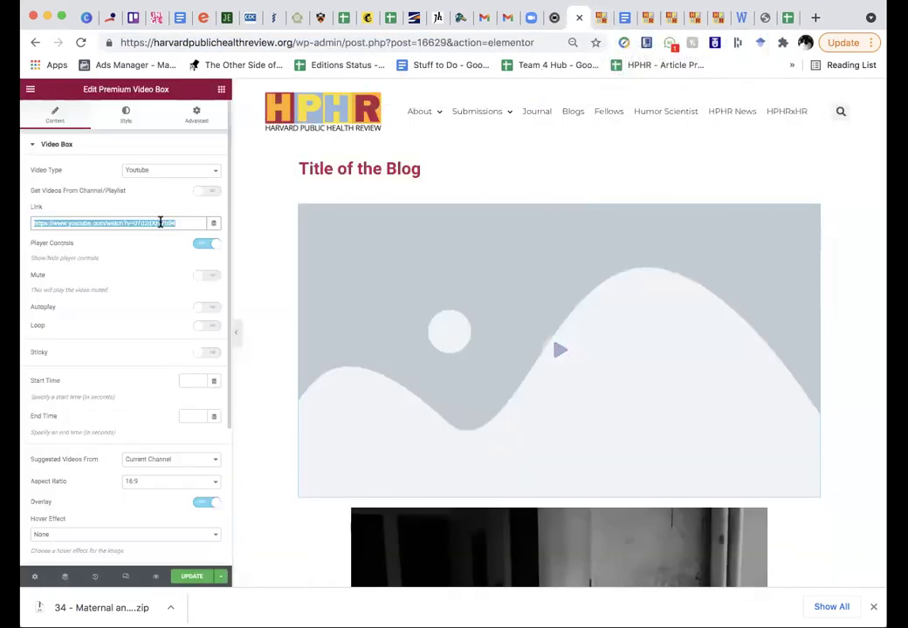
Paste the timestamped YouTube URL as the video link and start choosing an Overlay image
type("https://www.youtube.com/watch?v=lFFtVXjgsK4&t=1148s")
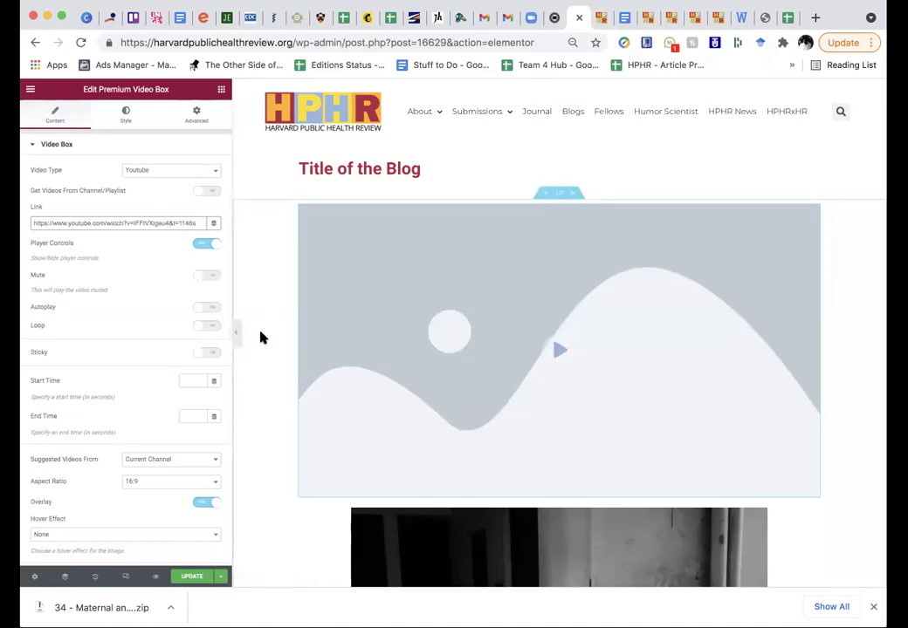
scroll(260, 337, "down", 2)
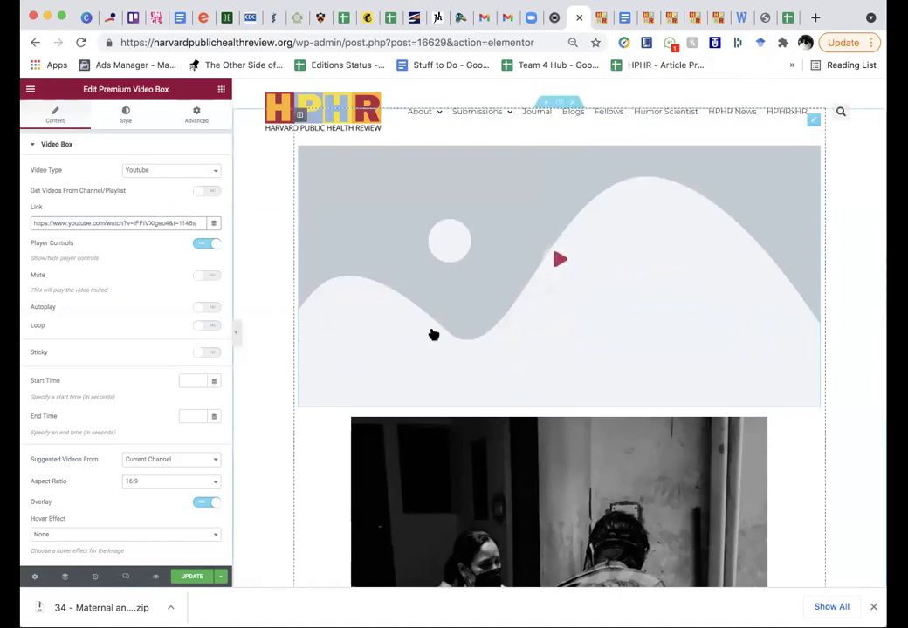
scroll(234, 453, "down", 1)
scroll(232, 460, "down", 2)
scroll(115, 487, "down", 5)
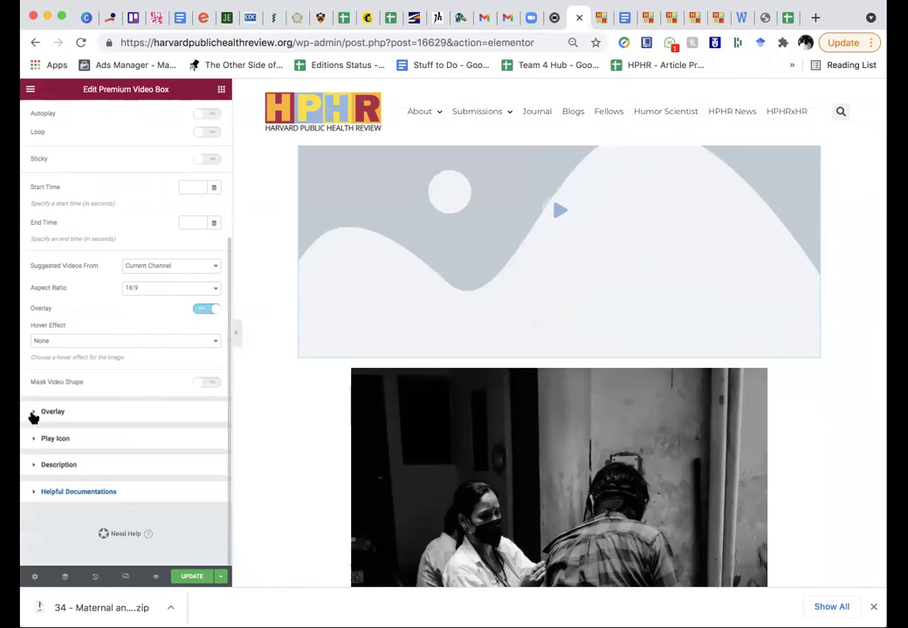
left_click(35, 415)
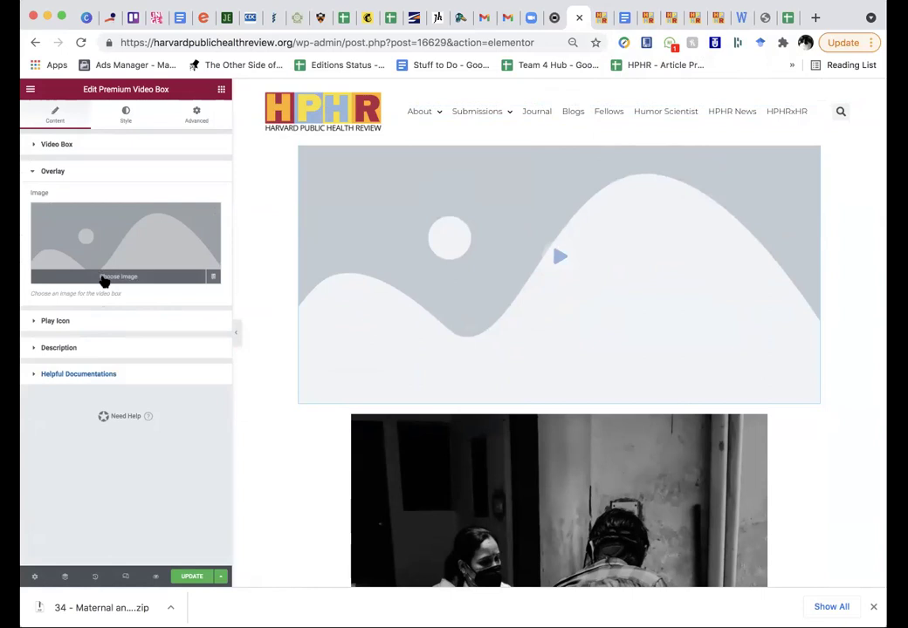
left_click(103, 279)
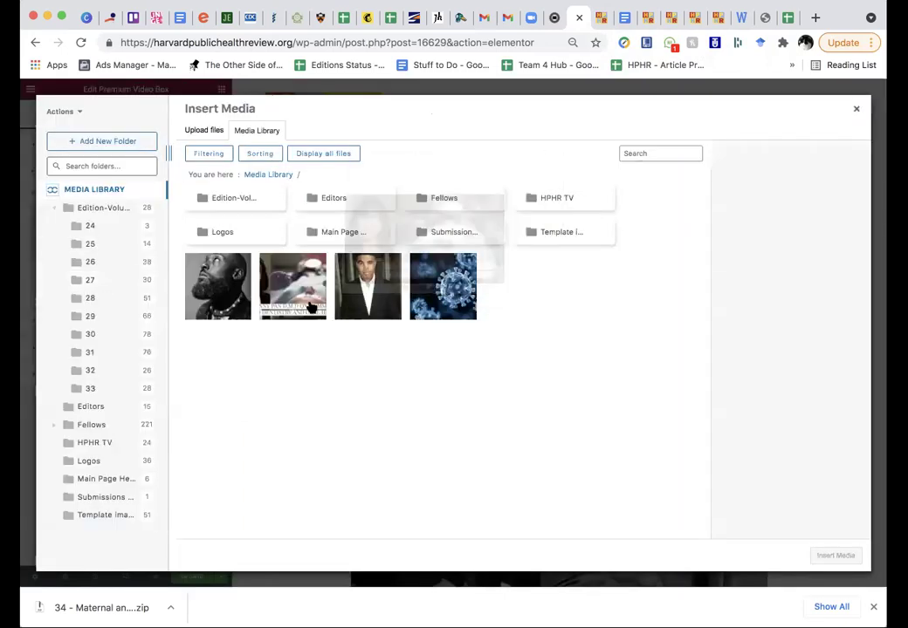
Insert covid-cells.jpeg as the overlay, copying its title into alt text, caption and description
left_click(442, 286)
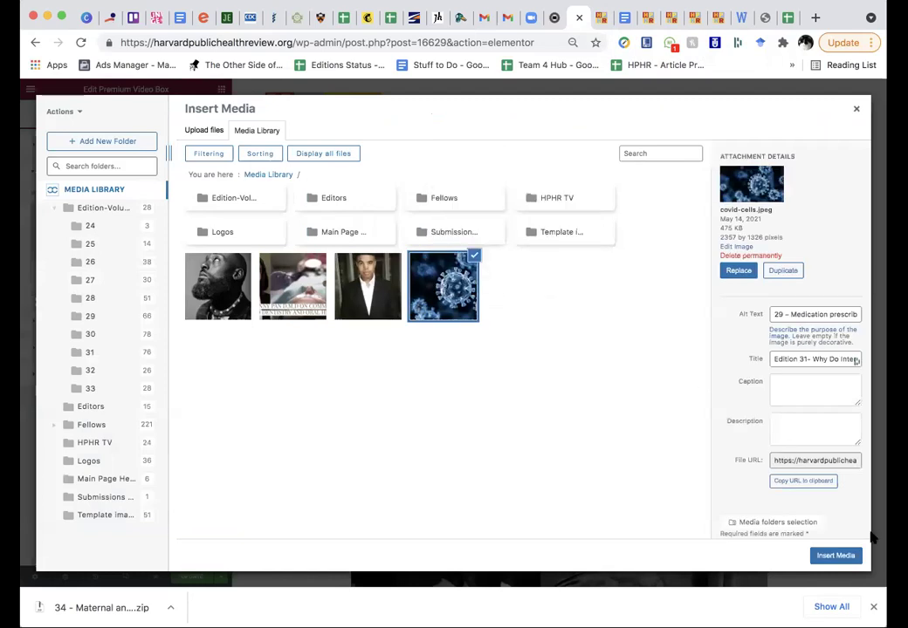
triple_click(800, 314)
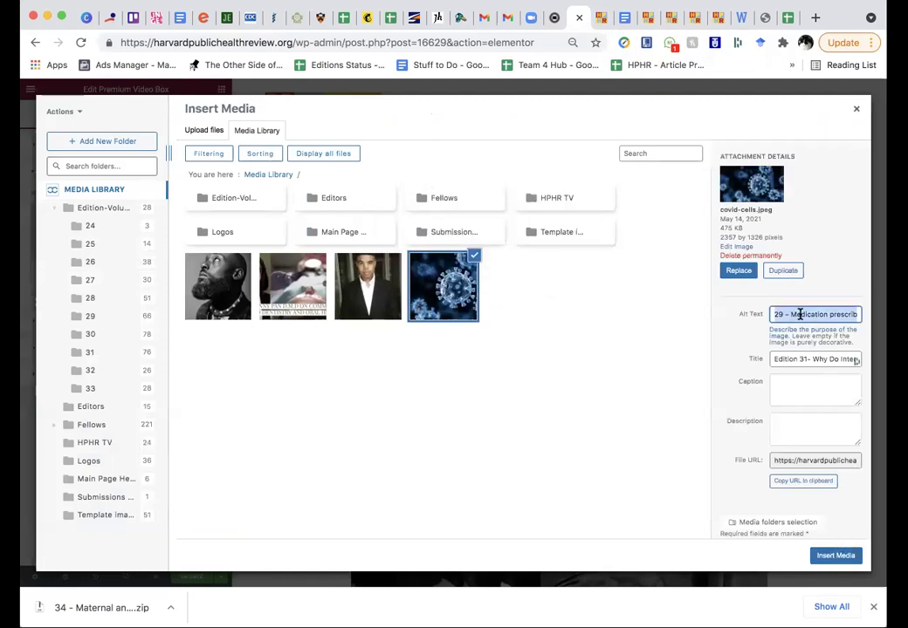
triple_click(800, 358)
key("ctrl+c")
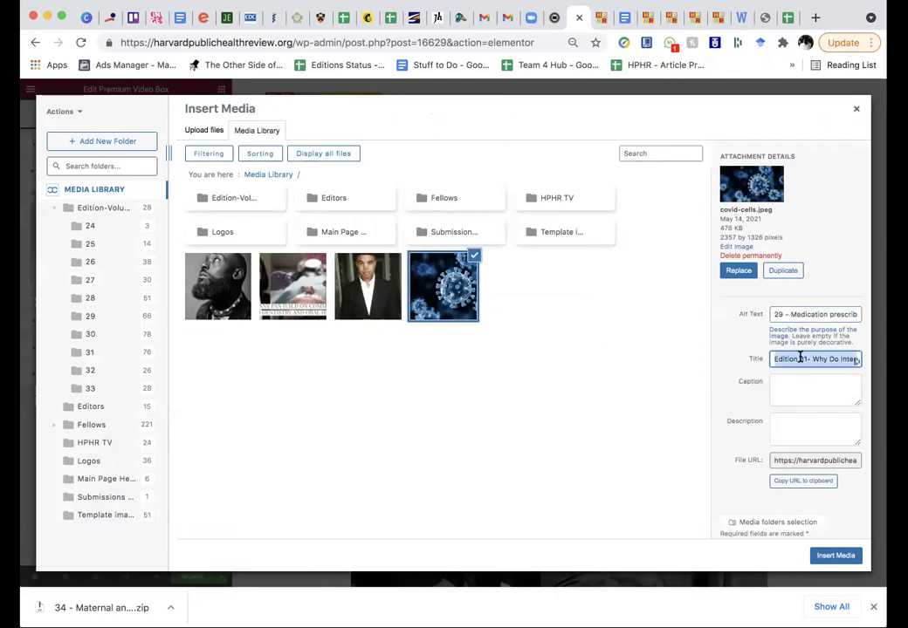
triple_click(790, 315)
key("ctrl+v")
left_click(798, 387)
key("ctrl+v")
left_click(801, 419)
key("ctrl+v")
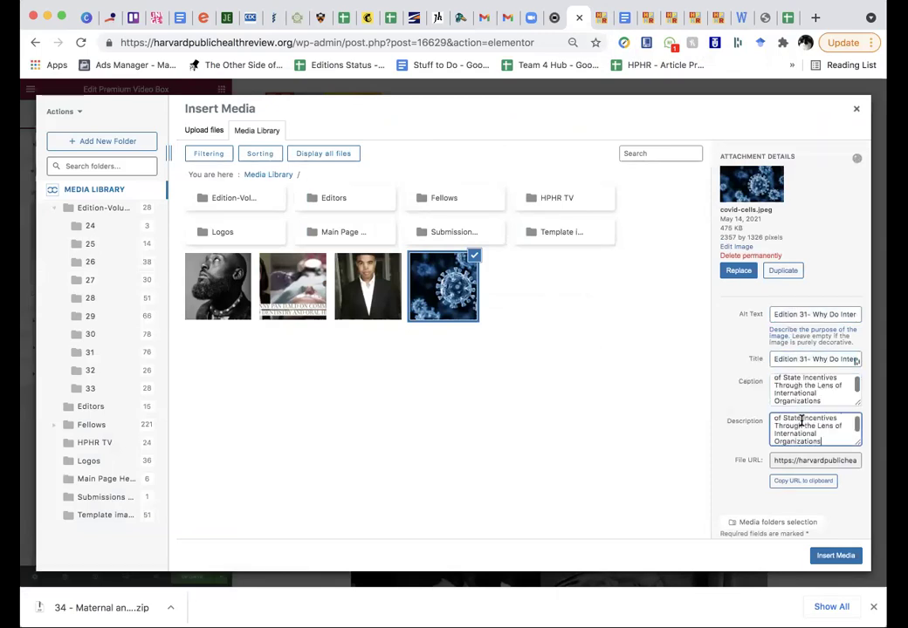
left_click(824, 559)
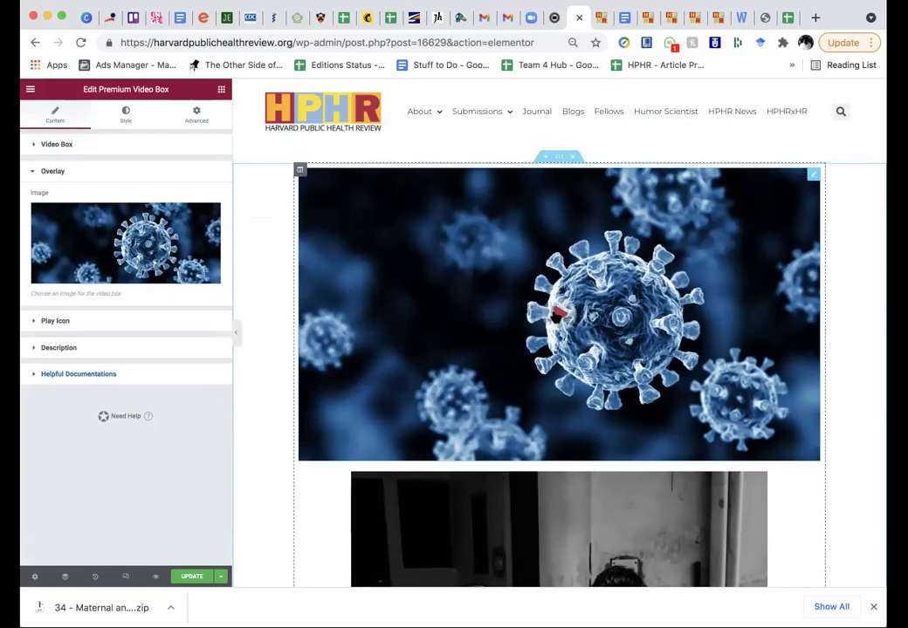
Turn on Video Text and change the overlay label from 'Play Video' to 'Title of Video'
left_click(35, 321)
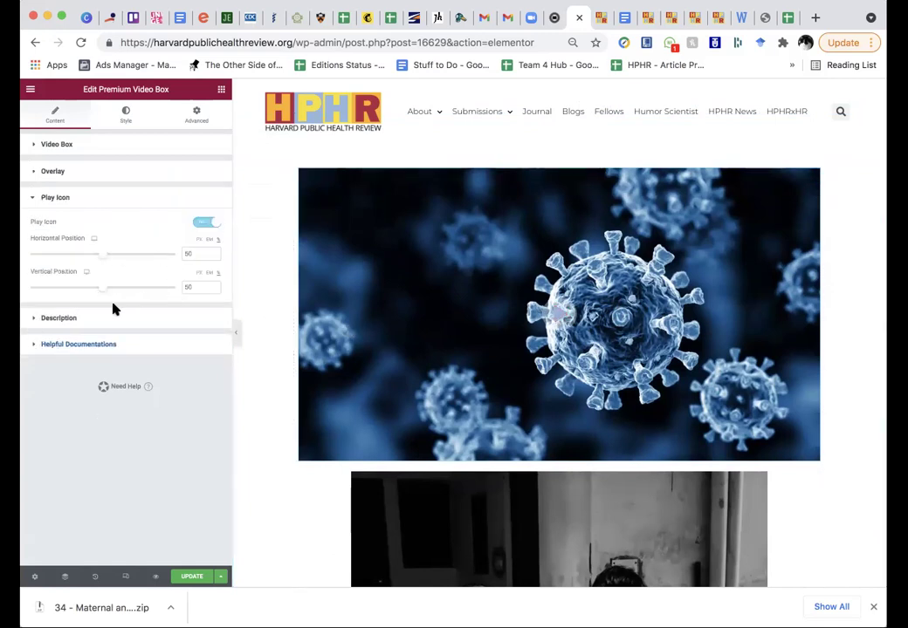
left_click(34, 318)
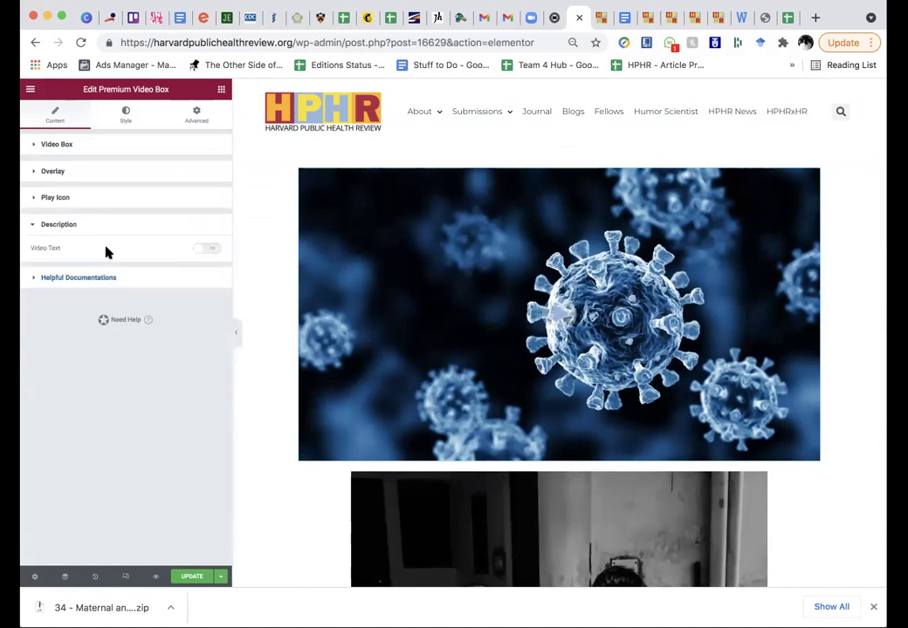
left_click(207, 250)
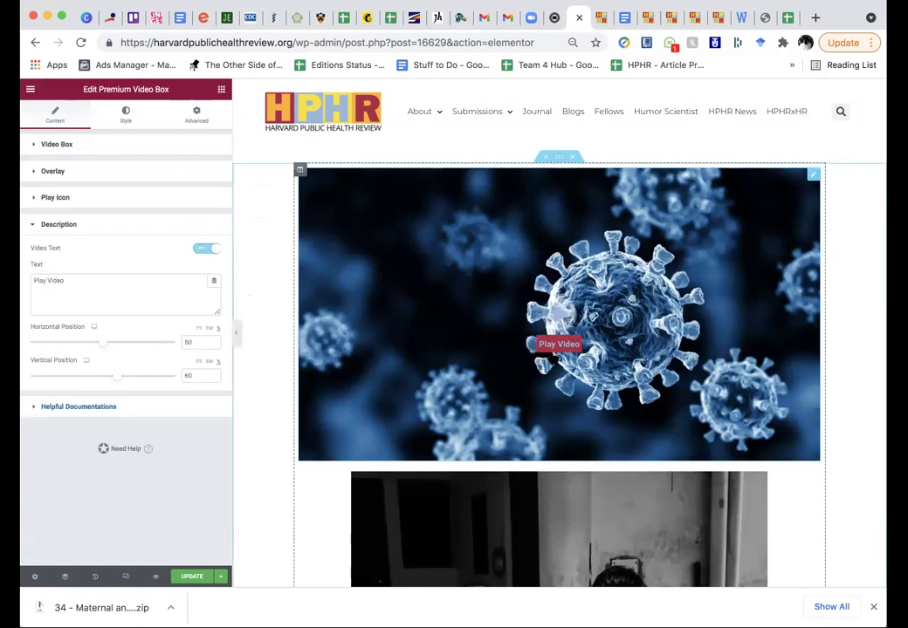
left_click(75, 281)
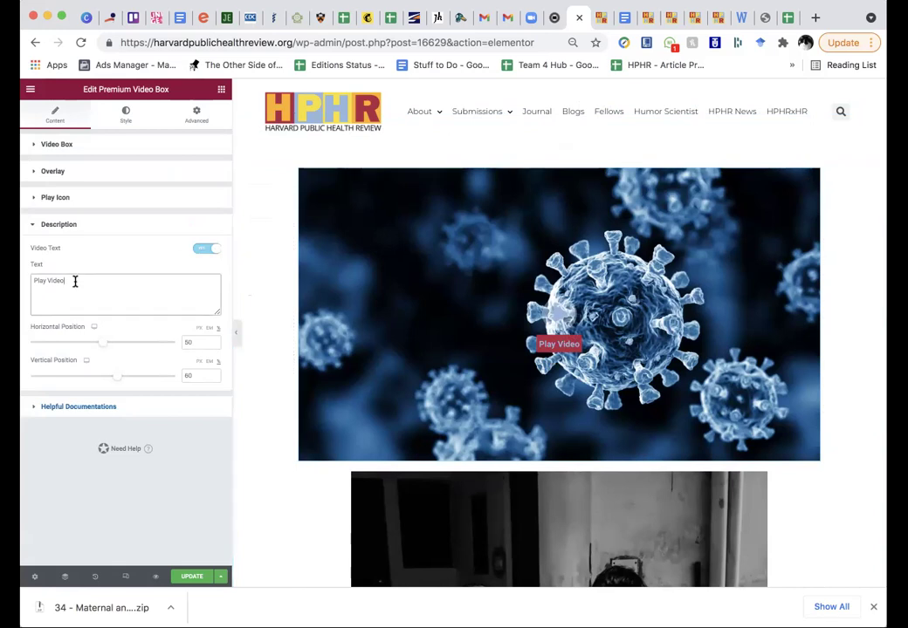
key("super+a")
type("Title of Video")
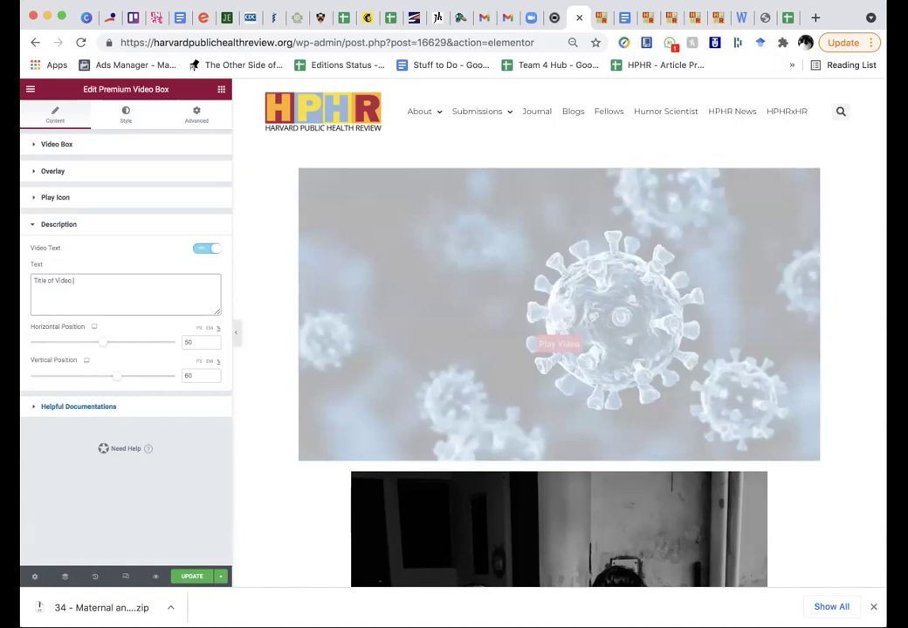
left_click(125, 116)
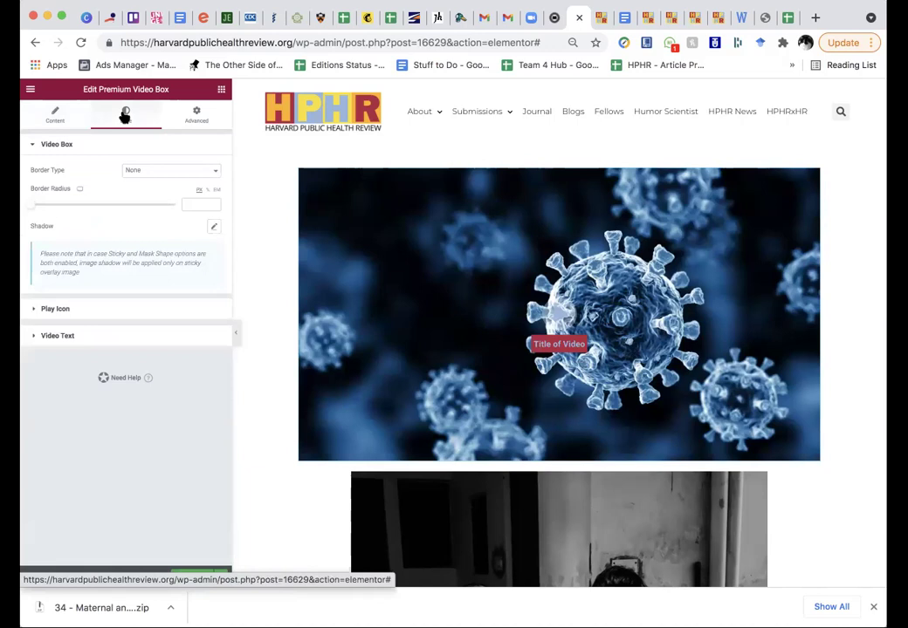
Set the video label's text colour to the global white colour
left_click(35, 338)
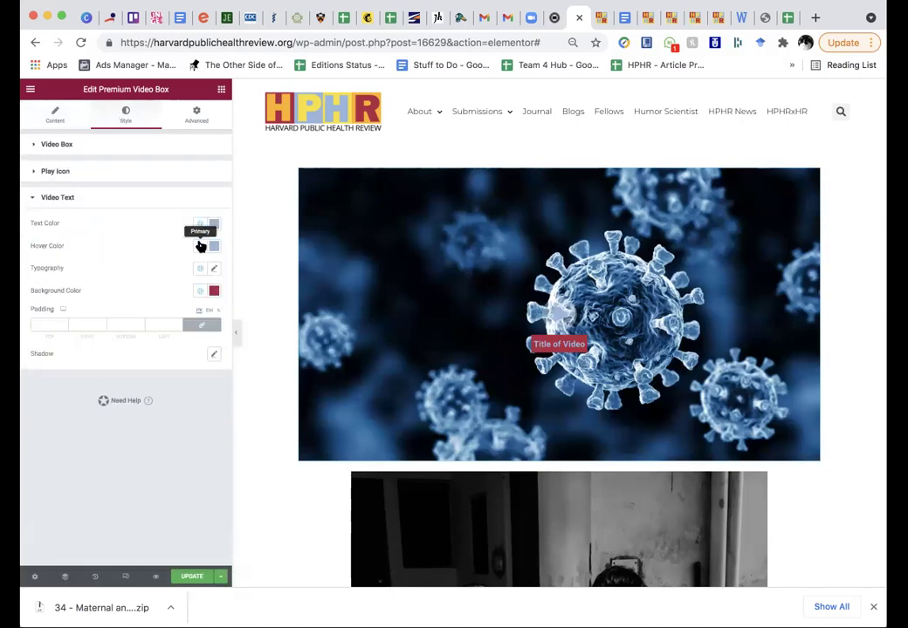
left_click(198, 230)
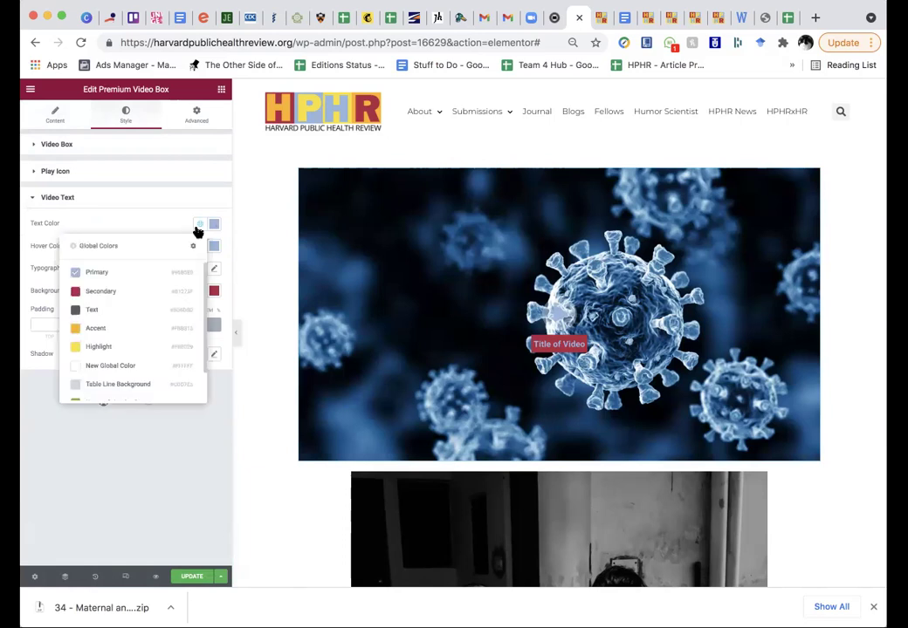
left_click(148, 369)
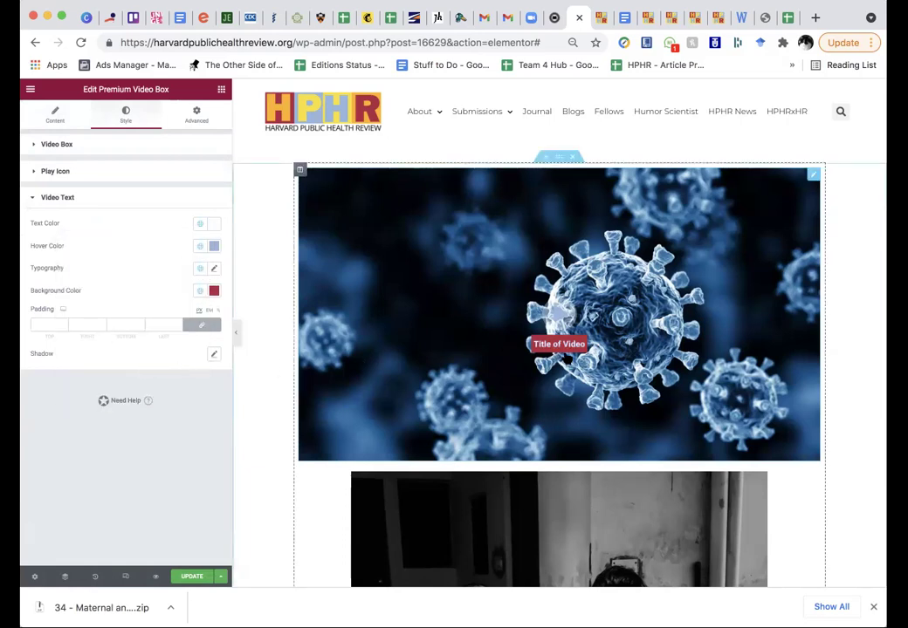
scroll(293, 453, "down", 5)
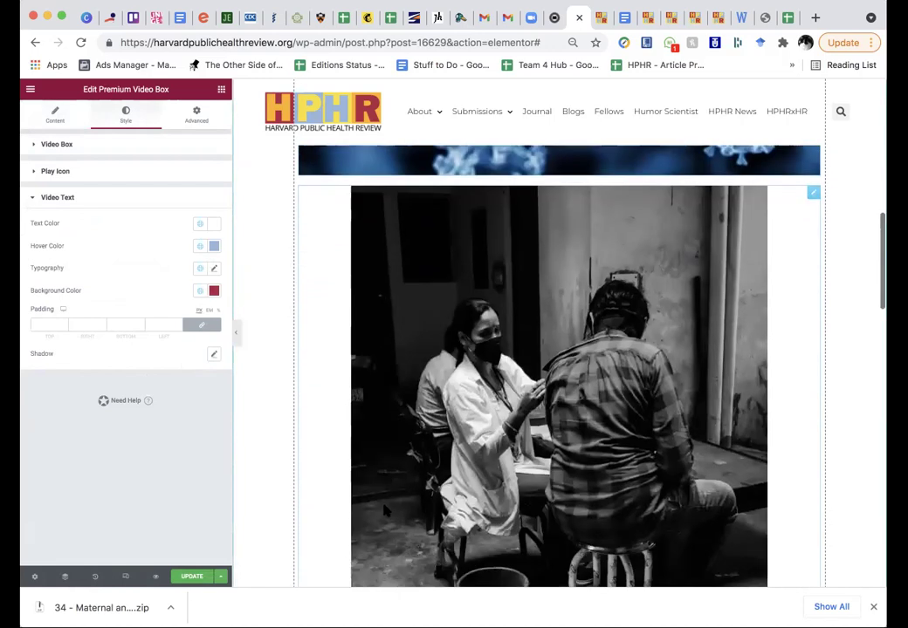
Bring up the widget library and start a widget search
scroll(293, 453, "up", 6)
scroll(321, 234, "down", 4)
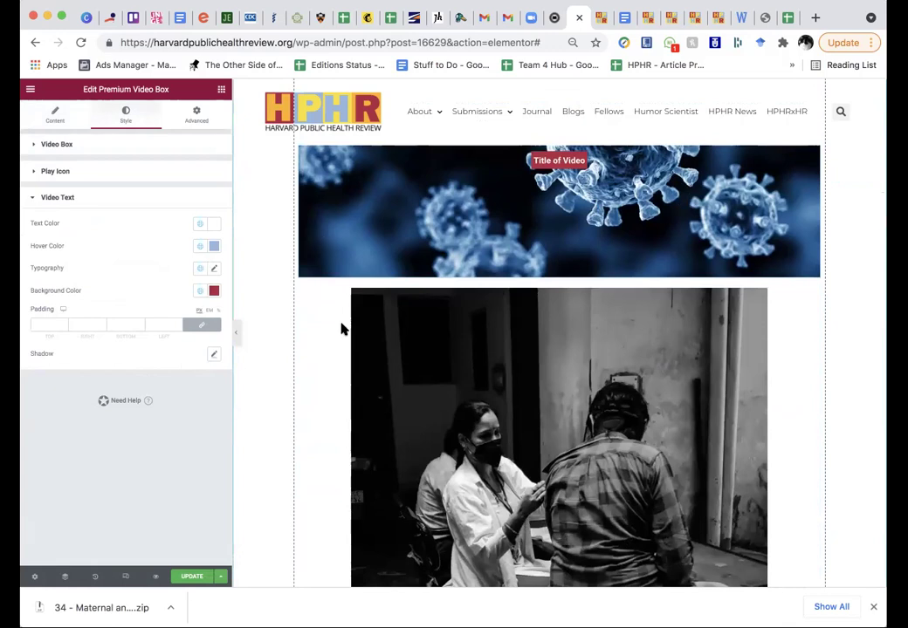
left_click(222, 91)
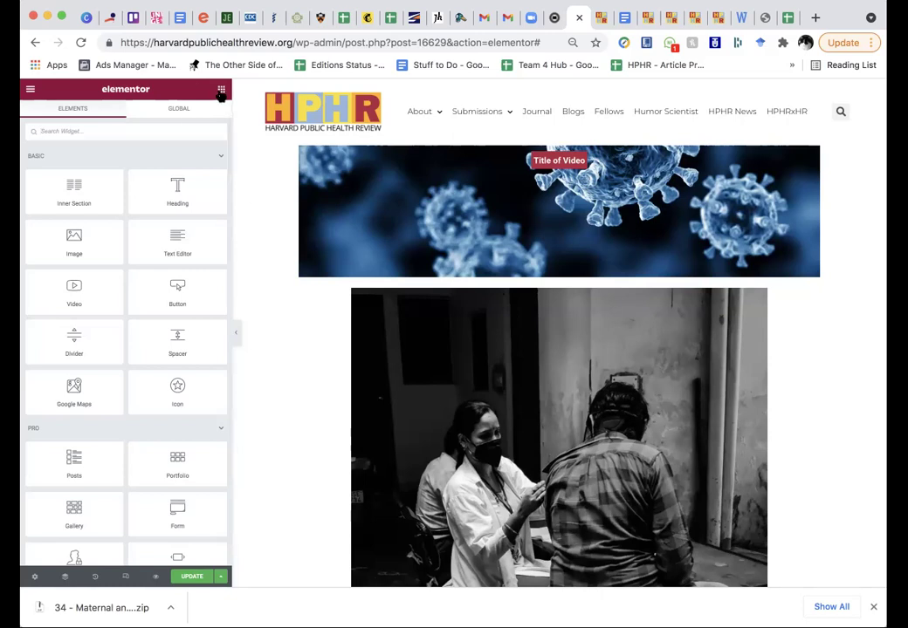
left_click(94, 131)
Add a SoundCloud widget above the image with Buy Button, Comments, Play Counts and Username off
type("sound")
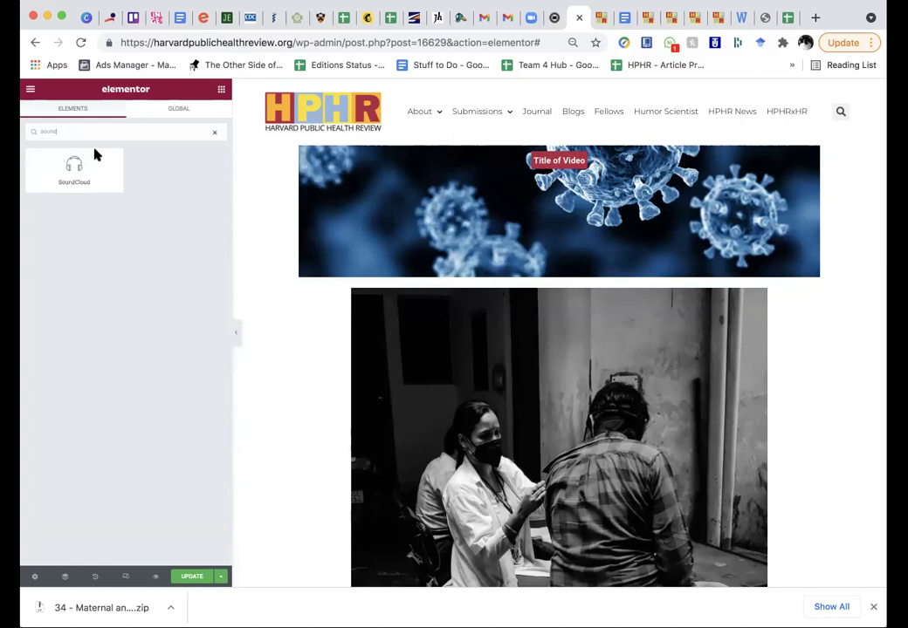
left_click_drag(93, 153, 430, 295)
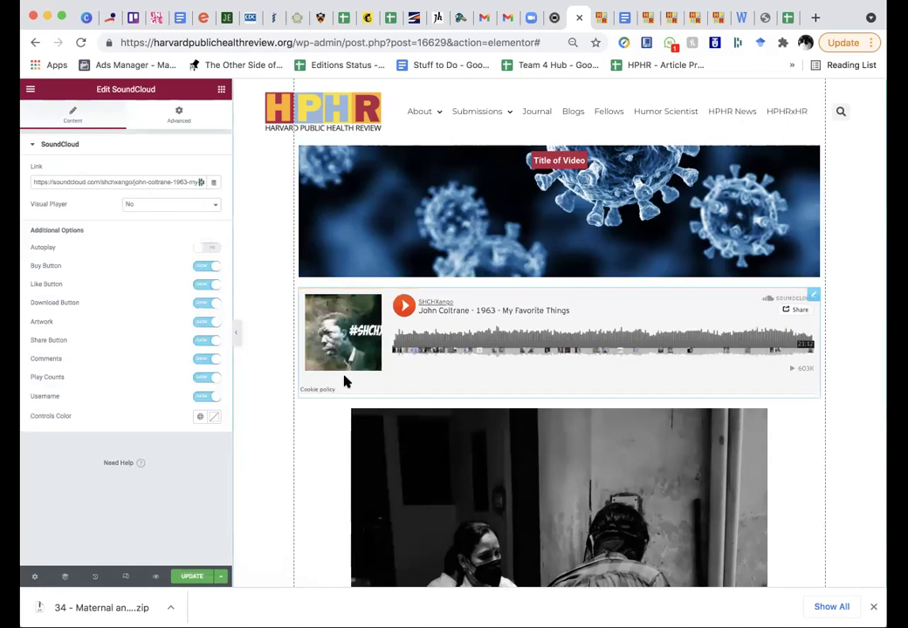
left_click(199, 267)
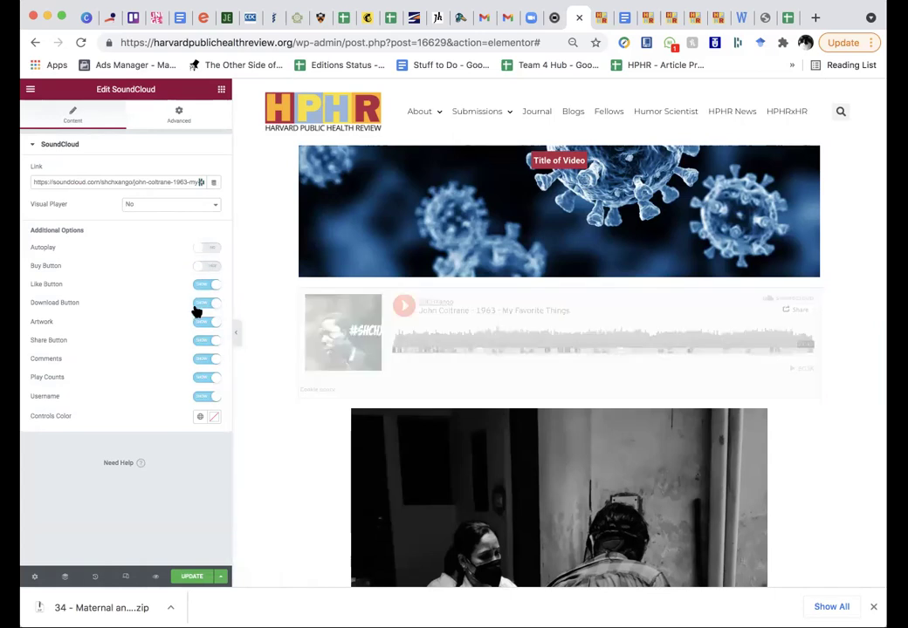
left_click(197, 360)
left_click(199, 379)
left_click(201, 398)
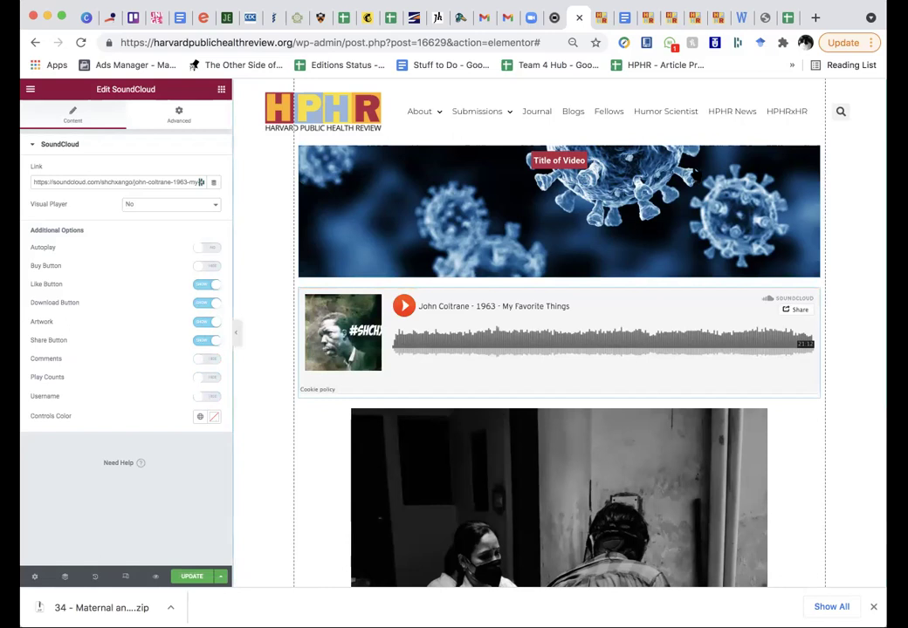
left_click(815, 17)
Go to the SoundCloud website and browse the listening history
type("sound")
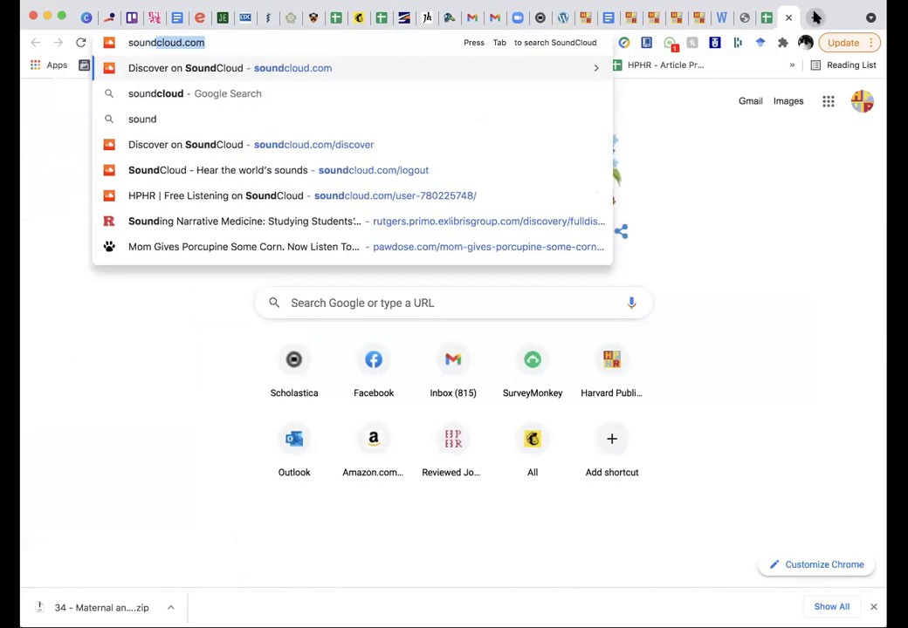
key("Return")
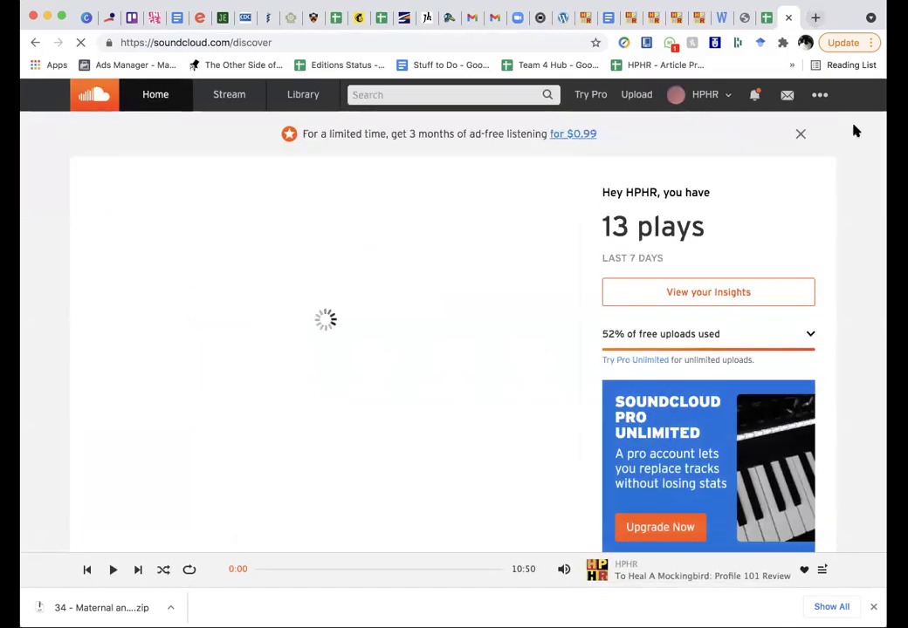
scroll(288, 349, "down", 3)
scroll(274, 354, "down", 2)
scroll(379, 365, "up", 5)
scroll(379, 367, "down", 10)
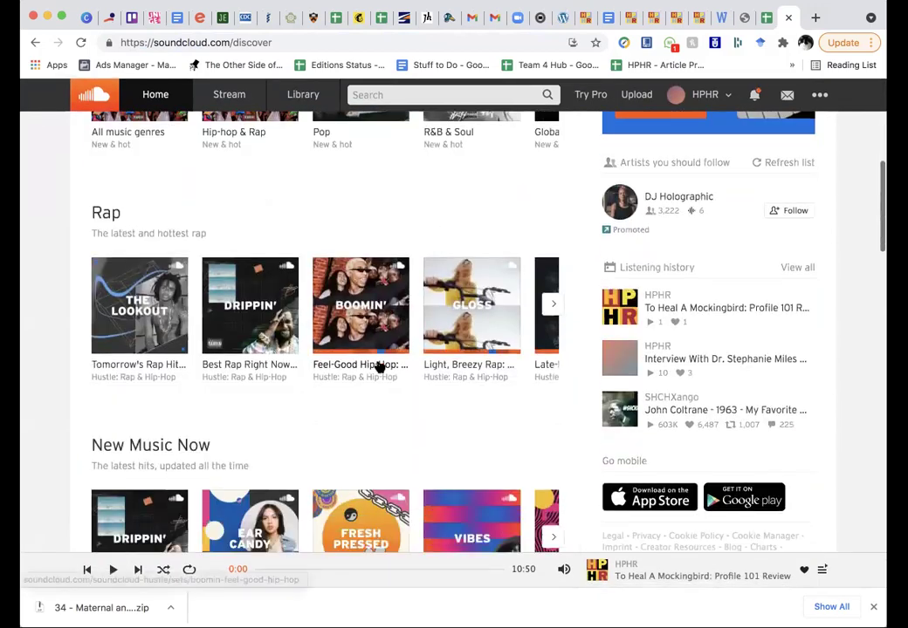
Open the 'To Heal A Mockingbird: Profile 101 Review' track page, copy its URL, and return to Elementor
mouse_move(621, 307)
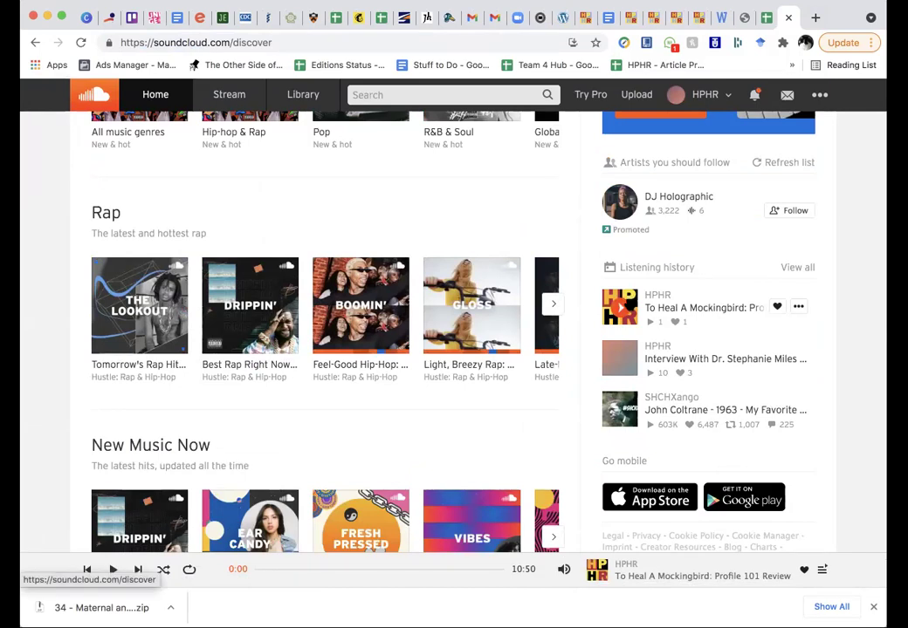
left_click(797, 309)
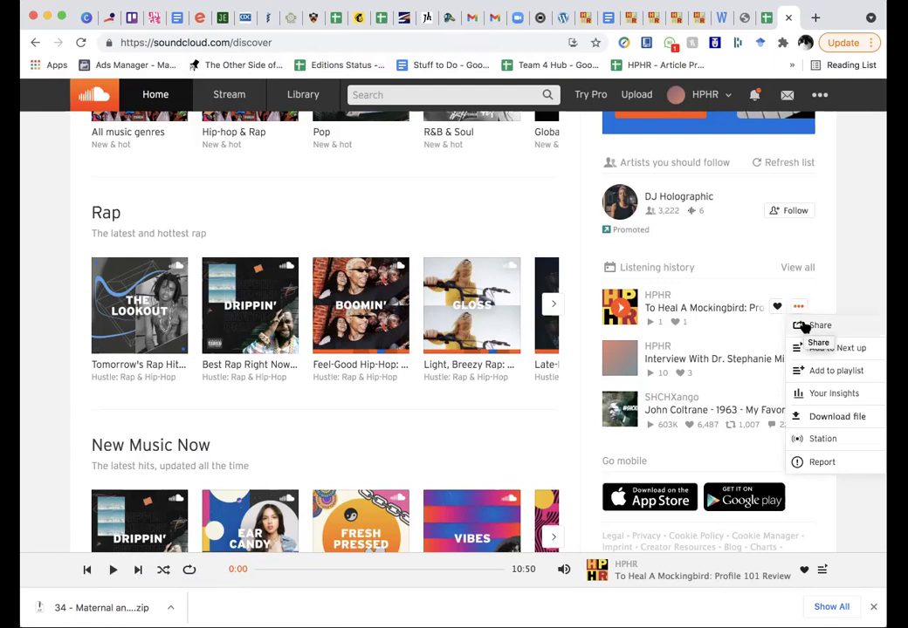
left_click(693, 310)
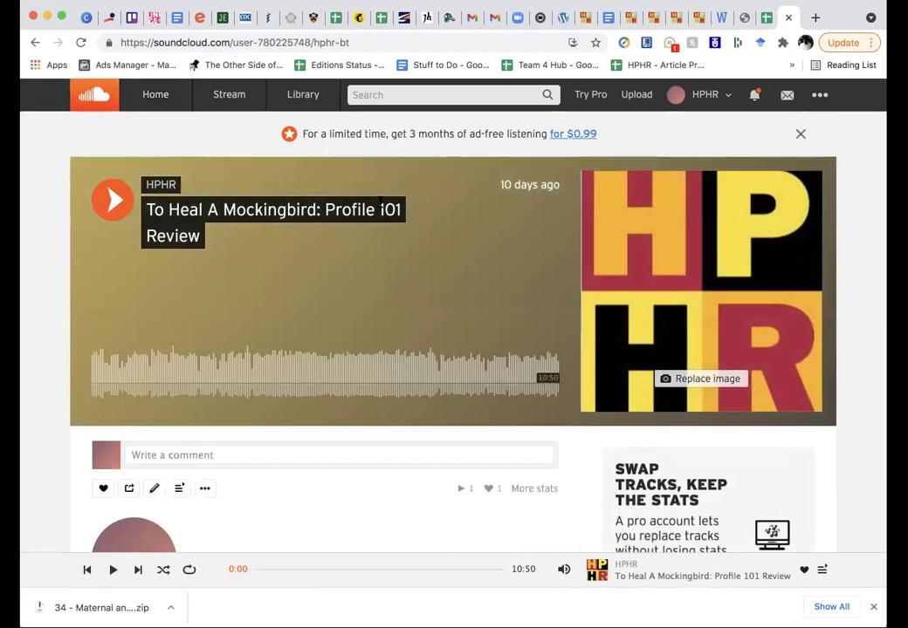
left_click(343, 42)
key("super+c")
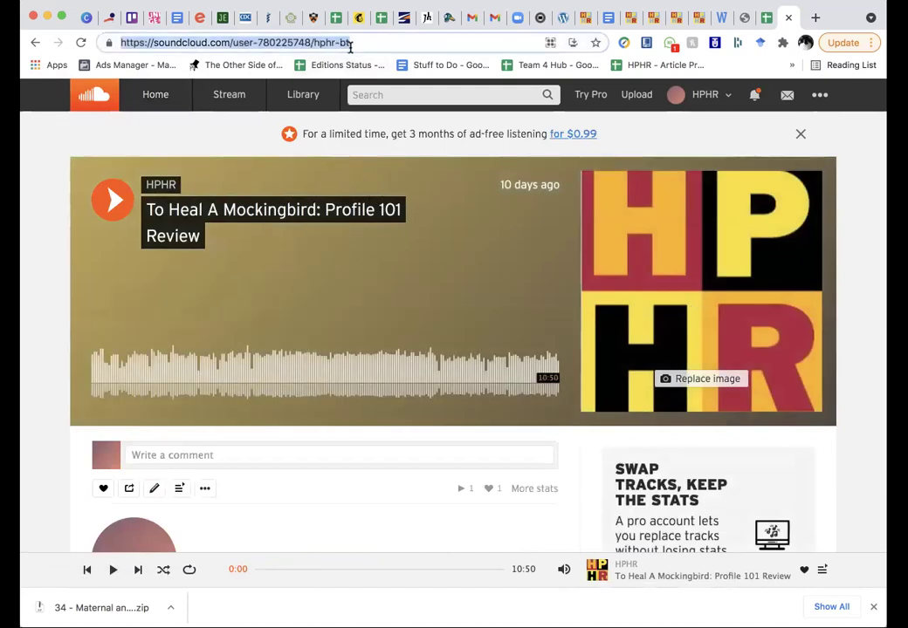
scroll(334, 321, "down", 3)
scroll(334, 320, "up", 1)
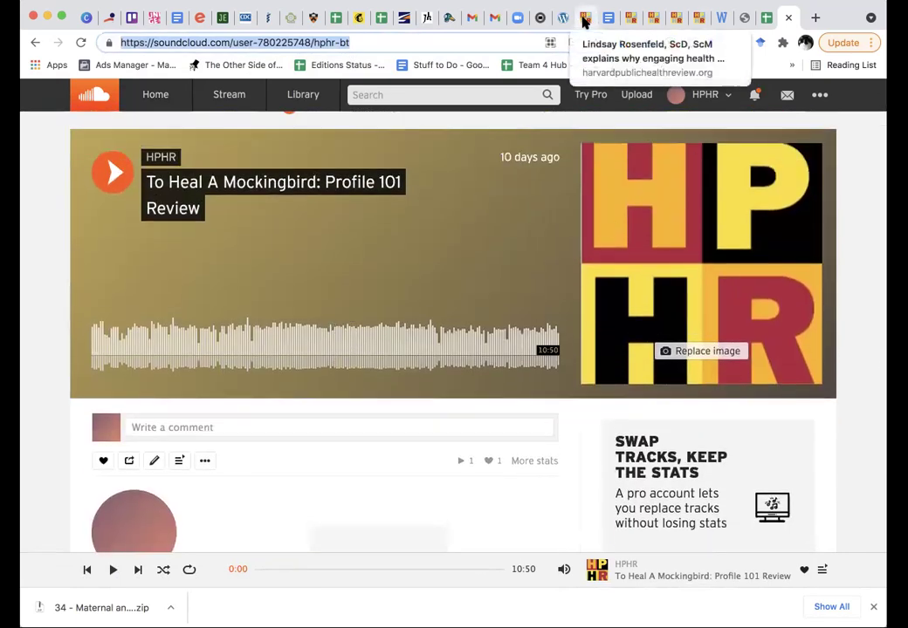
left_click(567, 18)
left_click(563, 18)
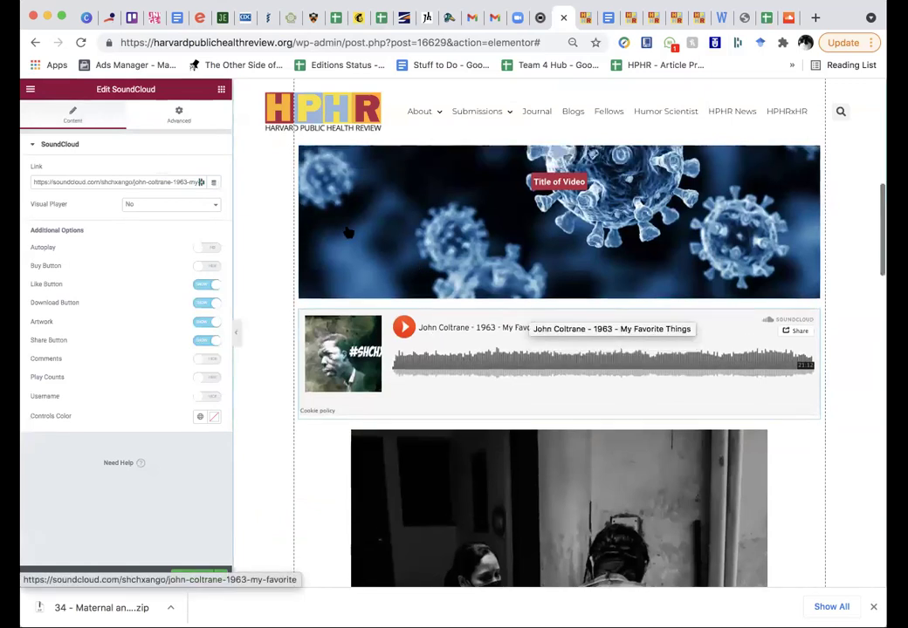
Paste the Mockingbird track URL into the SoundCloud Link field, keeping Visual Player at No
triple_click(85, 181)
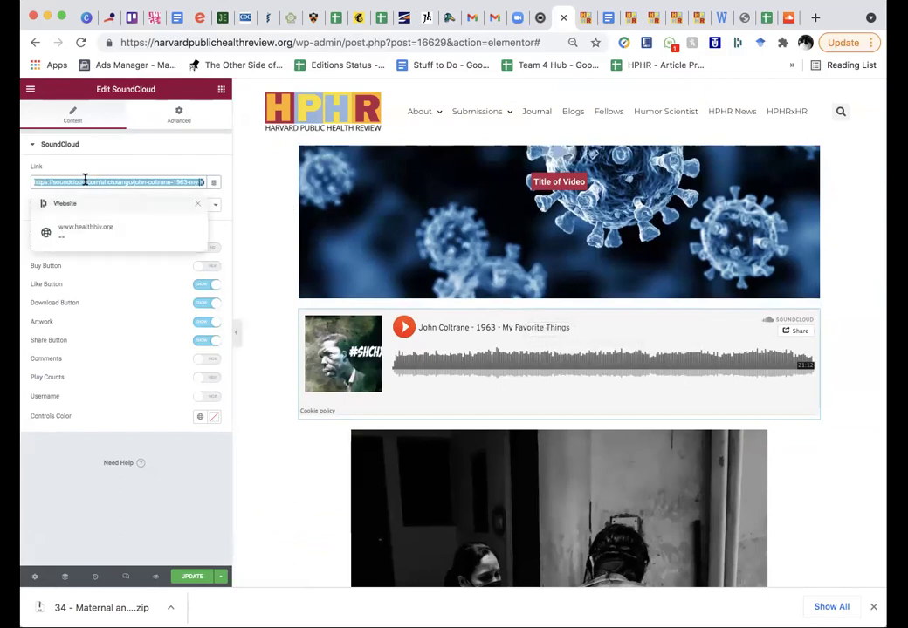
key("super+v")
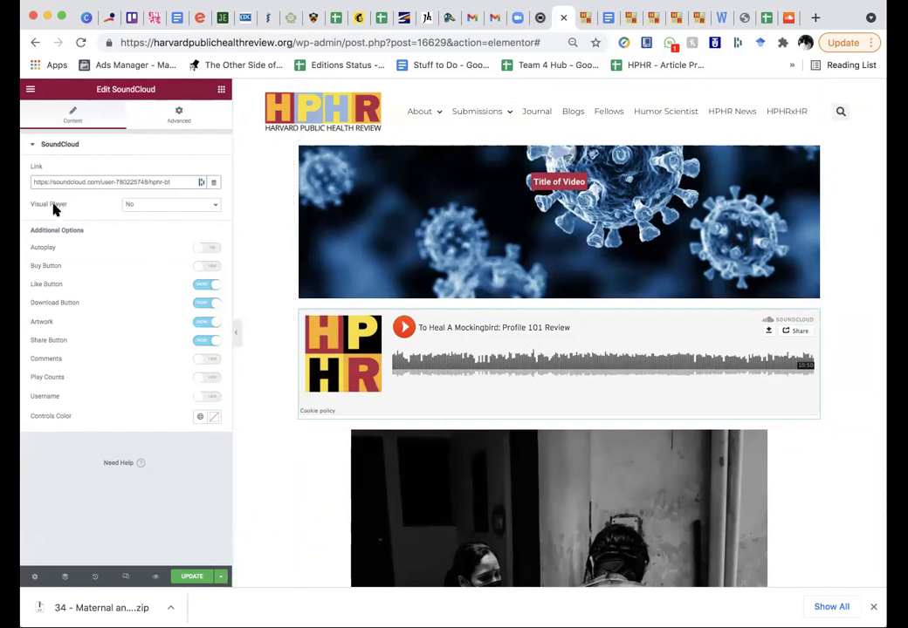
left_click(130, 205)
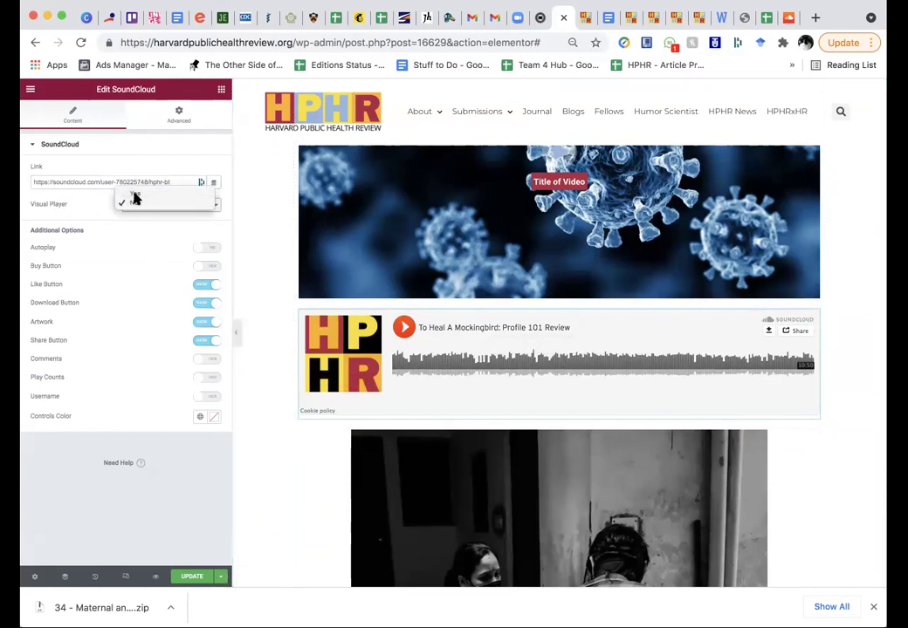
left_click(135, 196)
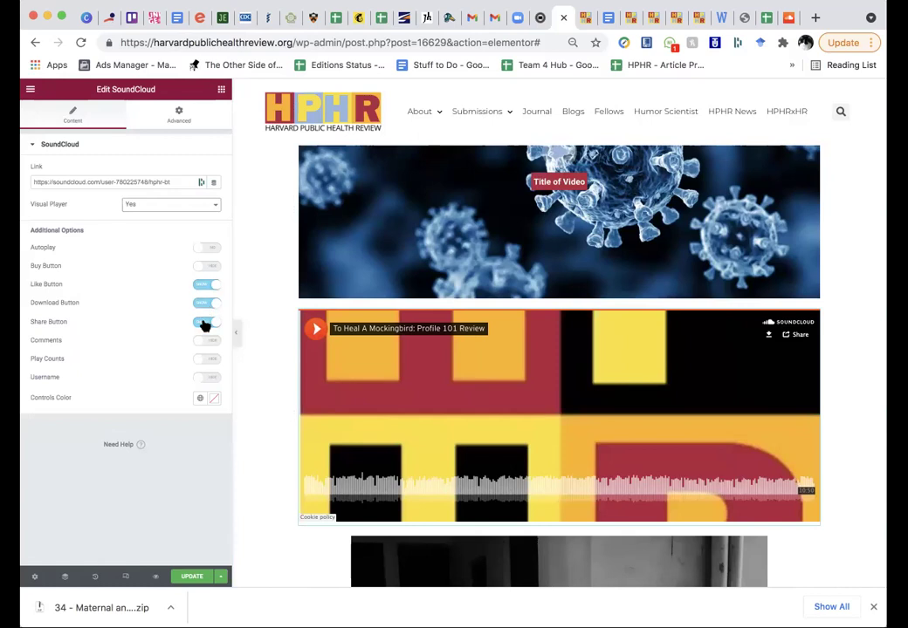
left_click(183, 206)
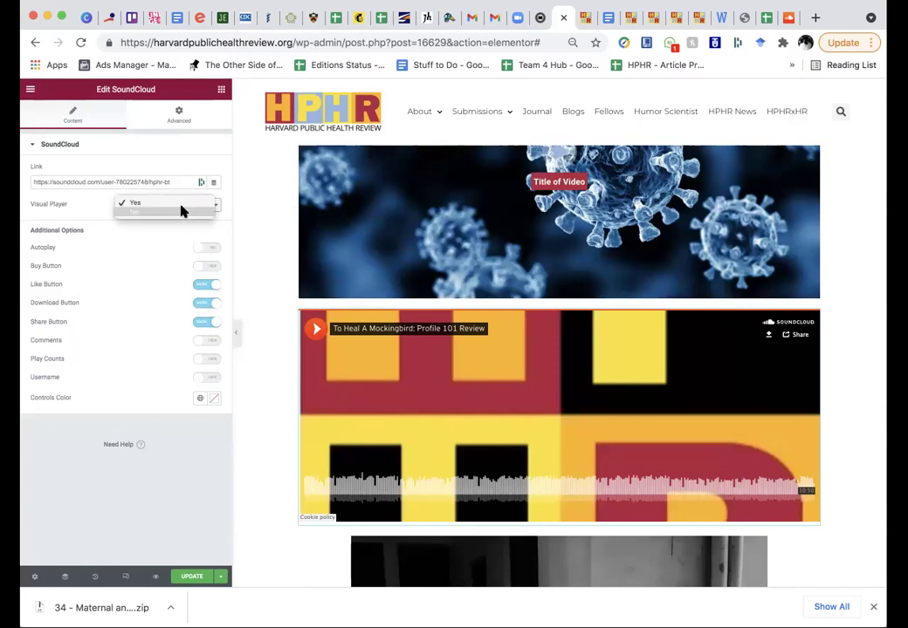
left_click(182, 208)
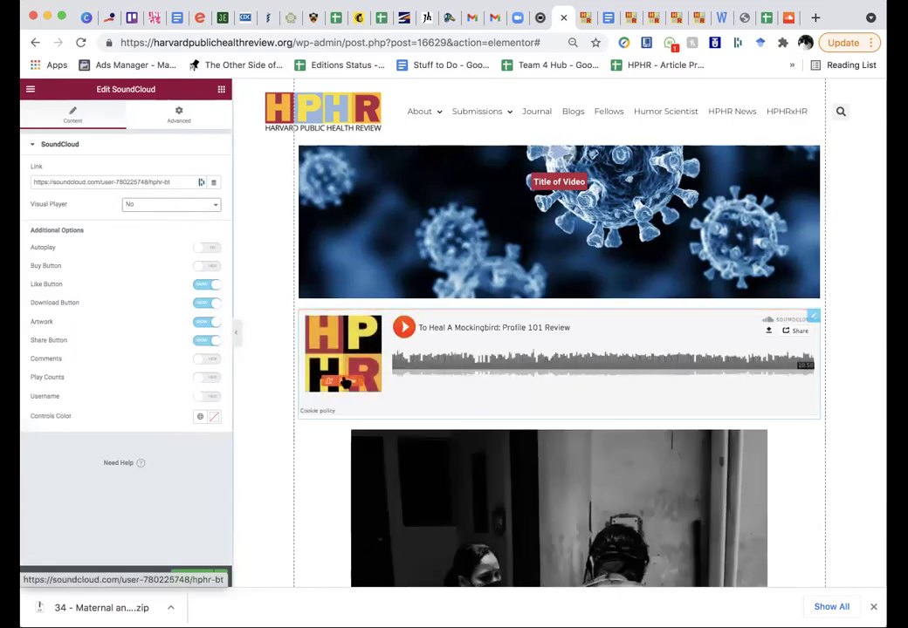
Check the post preview and save the template with Update
scroll(343, 382, "down", 5)
scroll(343, 382, "up", 5)
scroll(343, 382, "down", 10)
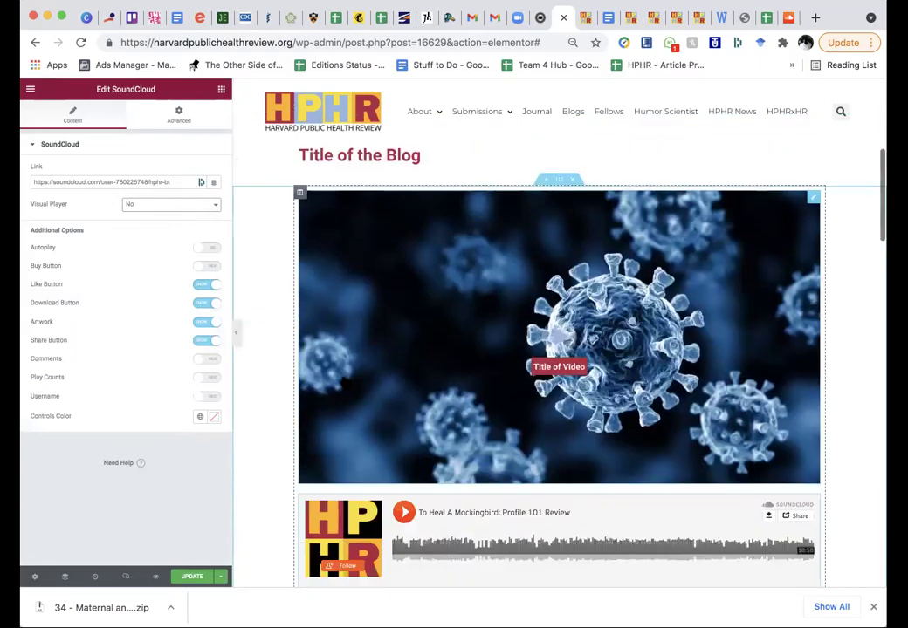
scroll(344, 382, "down", 15)
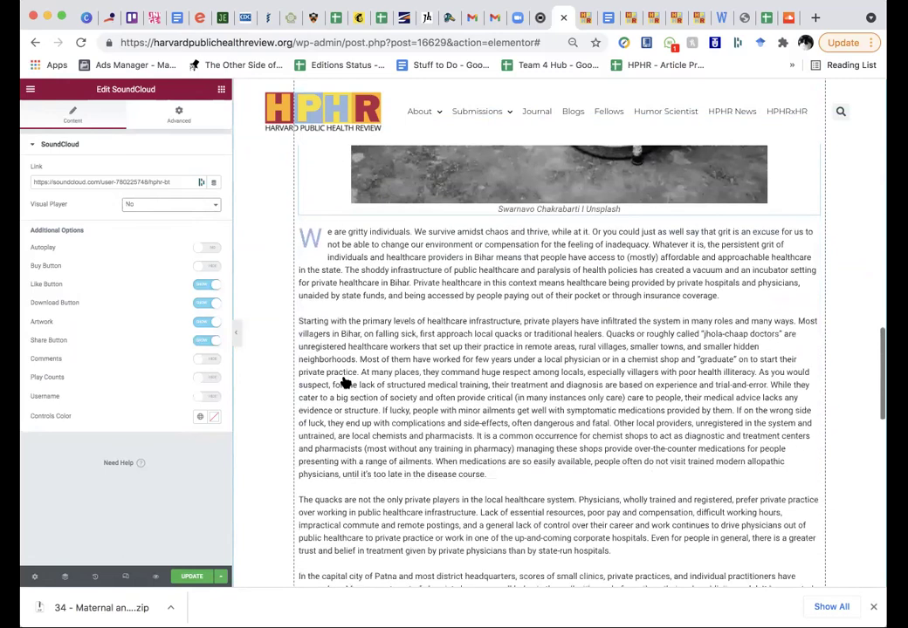
scroll(345, 382, "down", 5)
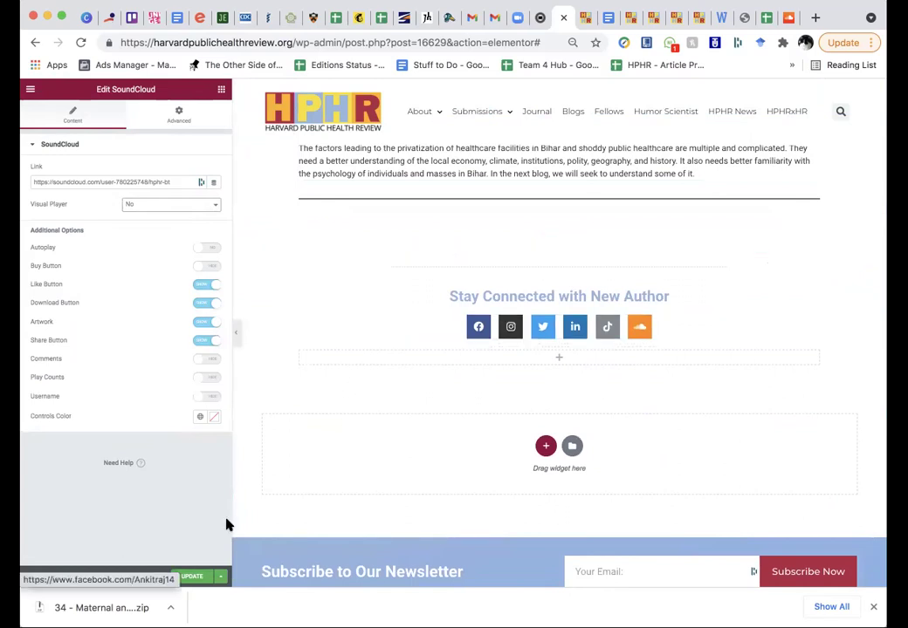
left_click(198, 577)
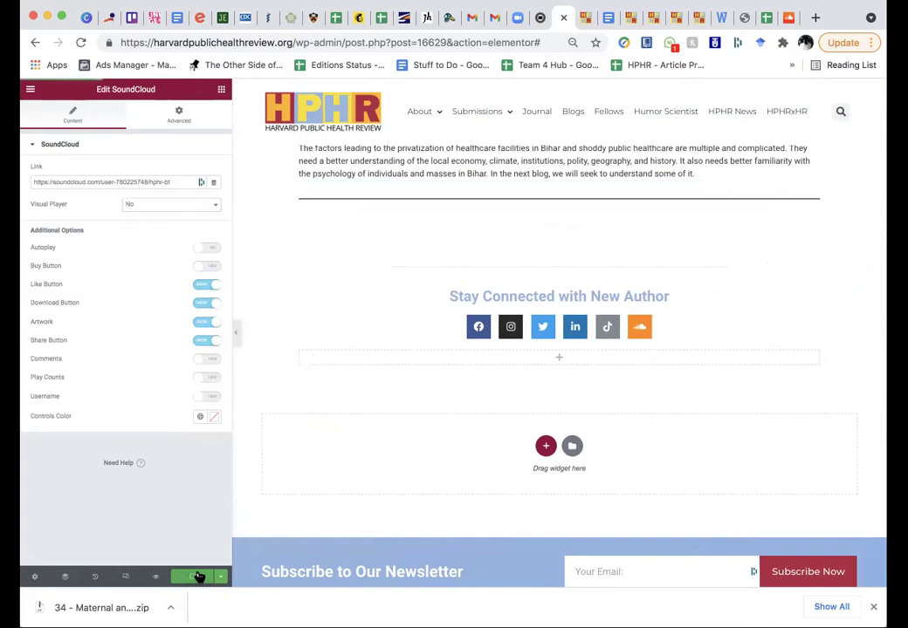
left_click(31, 91)
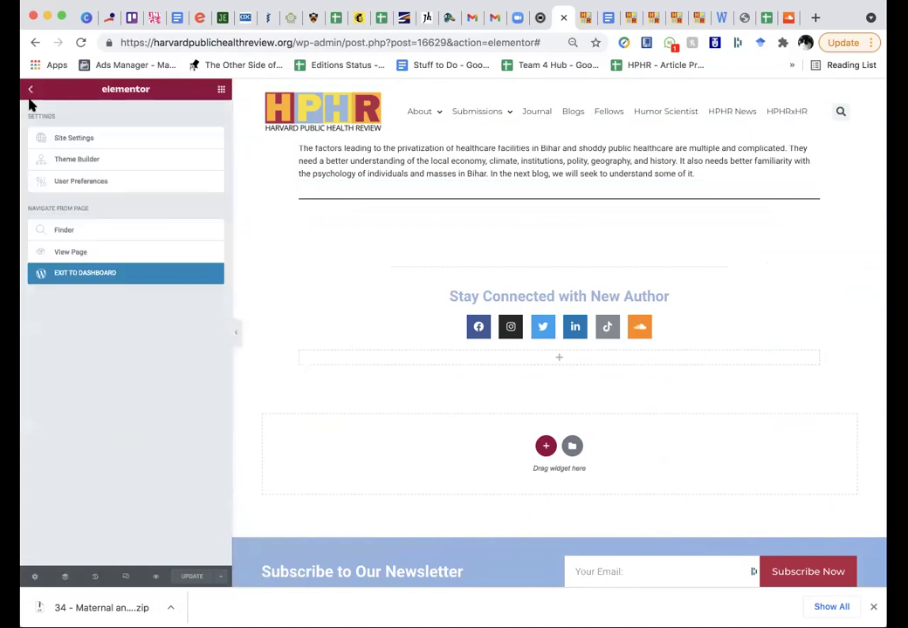
View the live page and go to the HPHR Blogs page from the site navigation
left_click(64, 253)
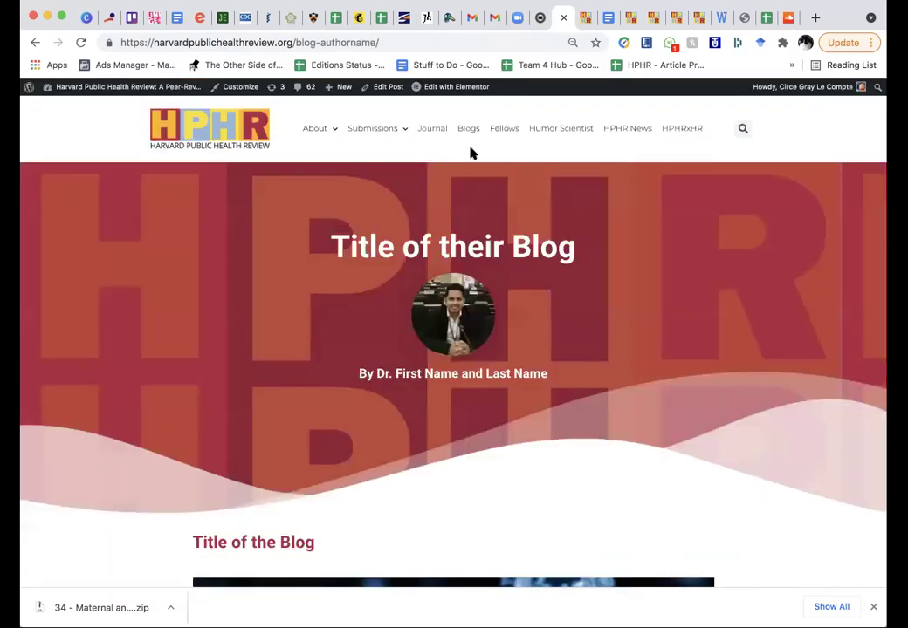
left_click(465, 131)
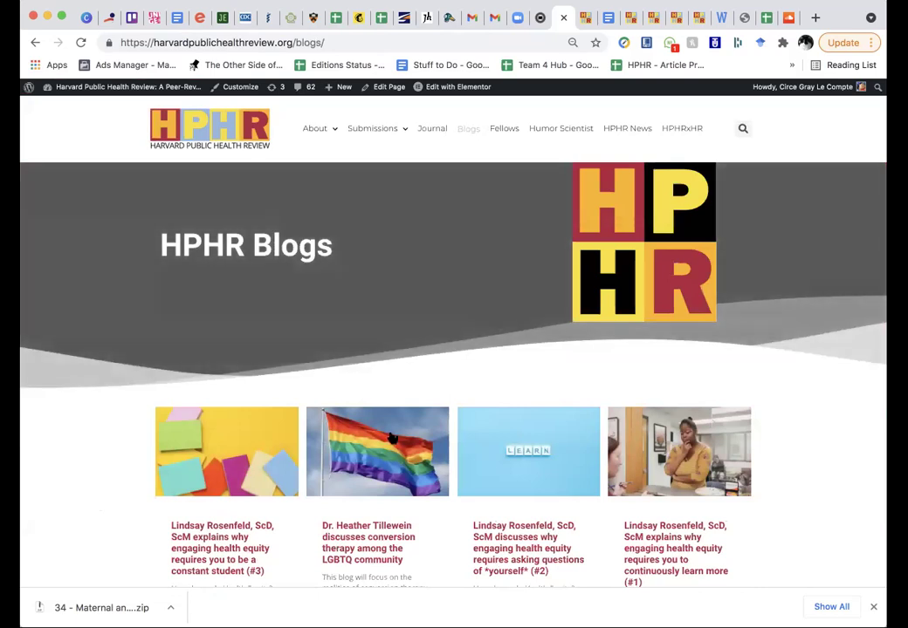
scroll(393, 460, "down", 2)
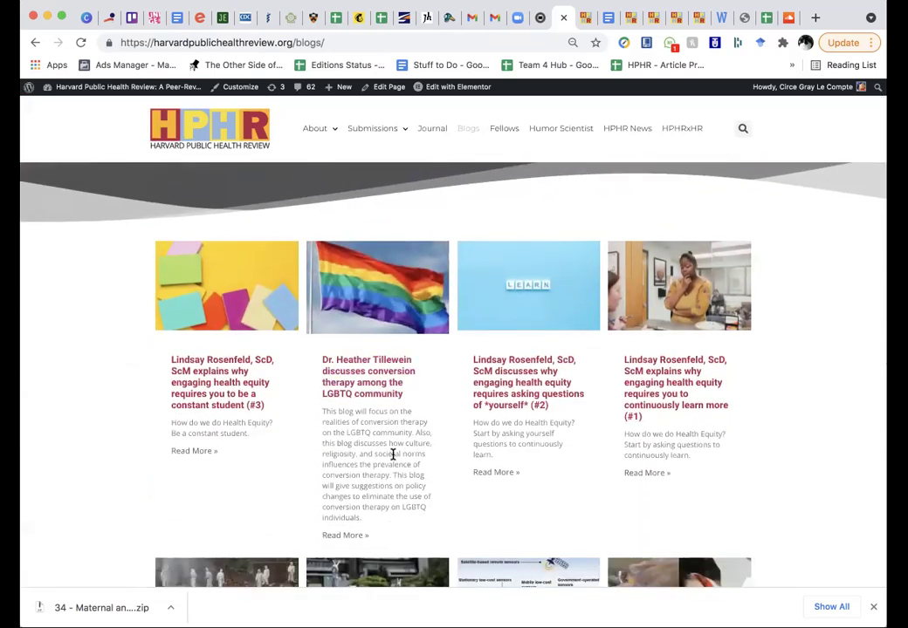
scroll(393, 455, "up", 2)
scroll(393, 455, "up", 2)
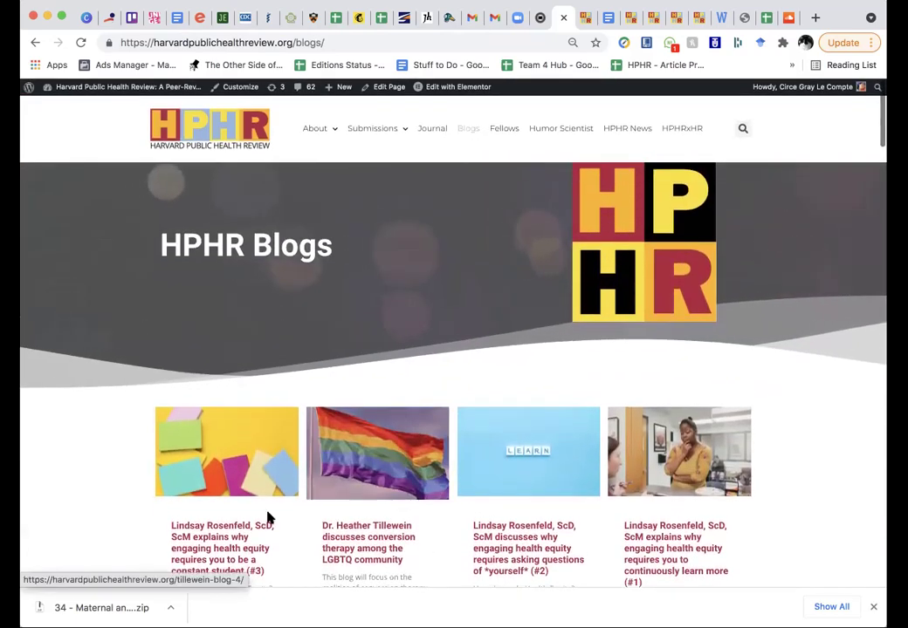
scroll(593, 513, "down", 2)
scroll(593, 513, "up", 2)
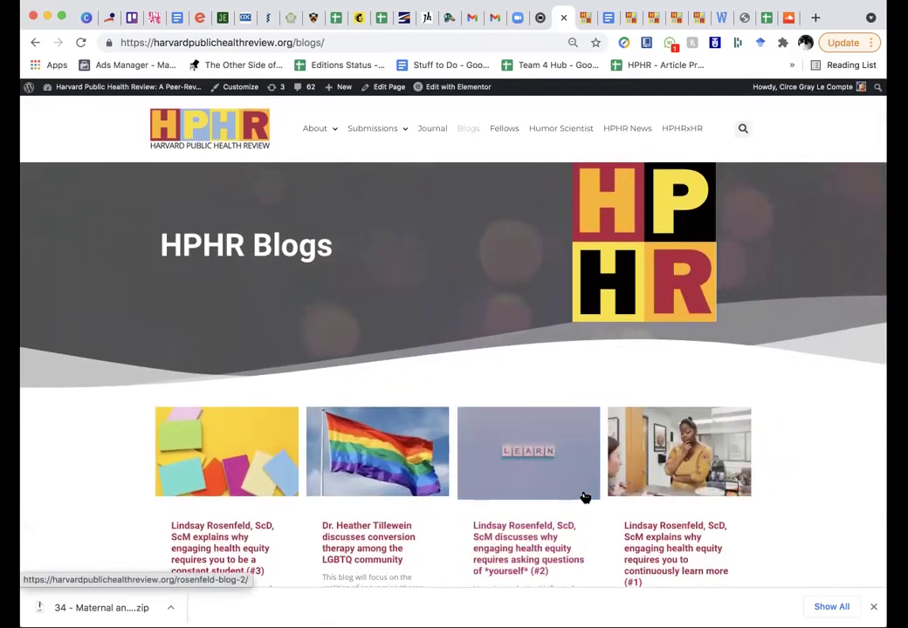
Open the Blogs page in Elementor and select its blog post grid
left_click(447, 89)
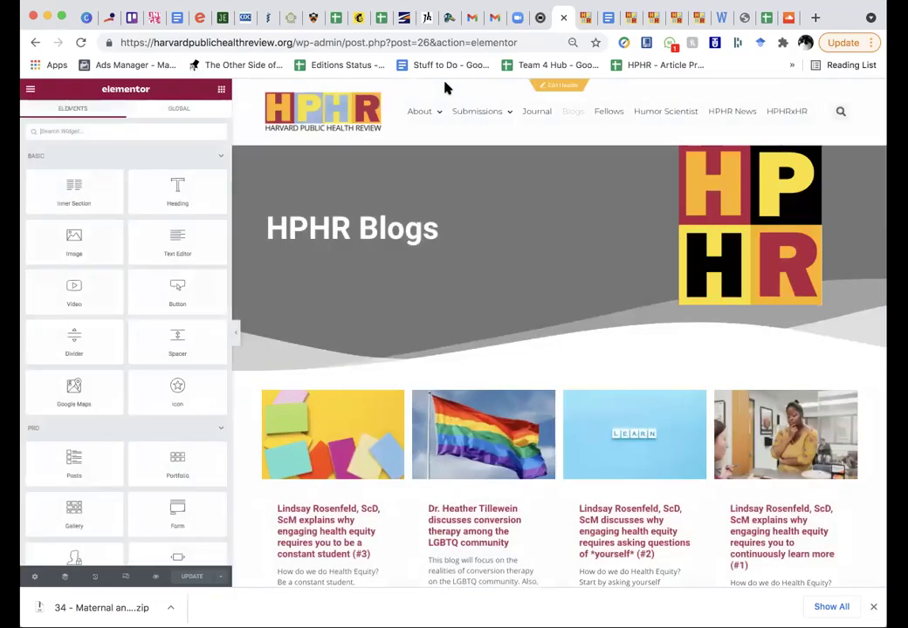
scroll(456, 436, "down", 2)
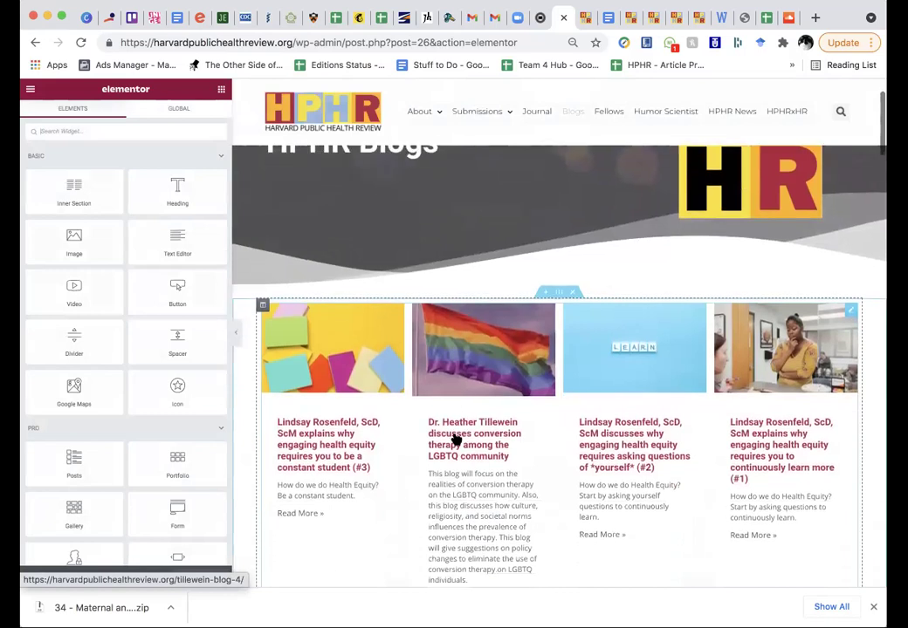
scroll(455, 441, "down", 1)
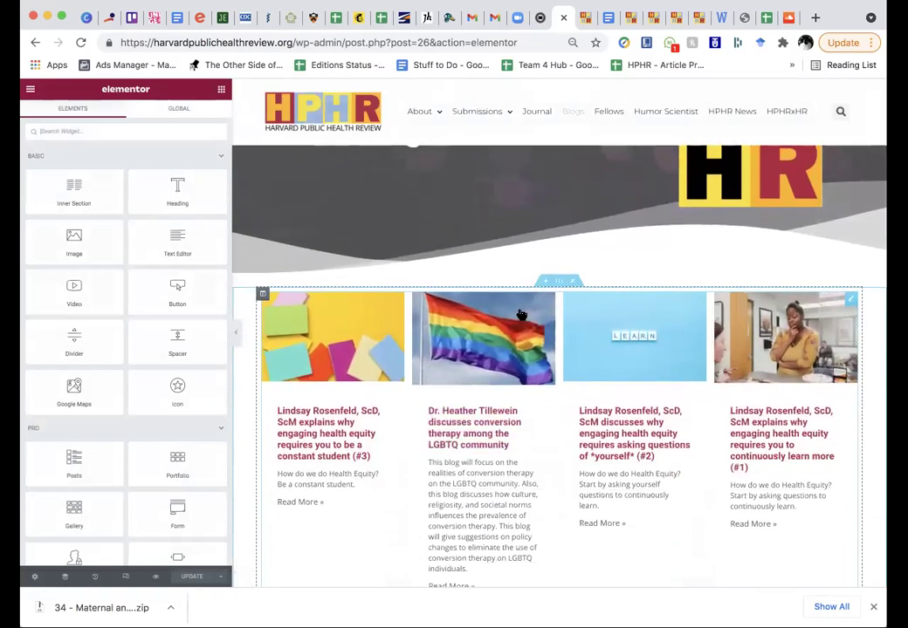
scroll(658, 359, "down", 9)
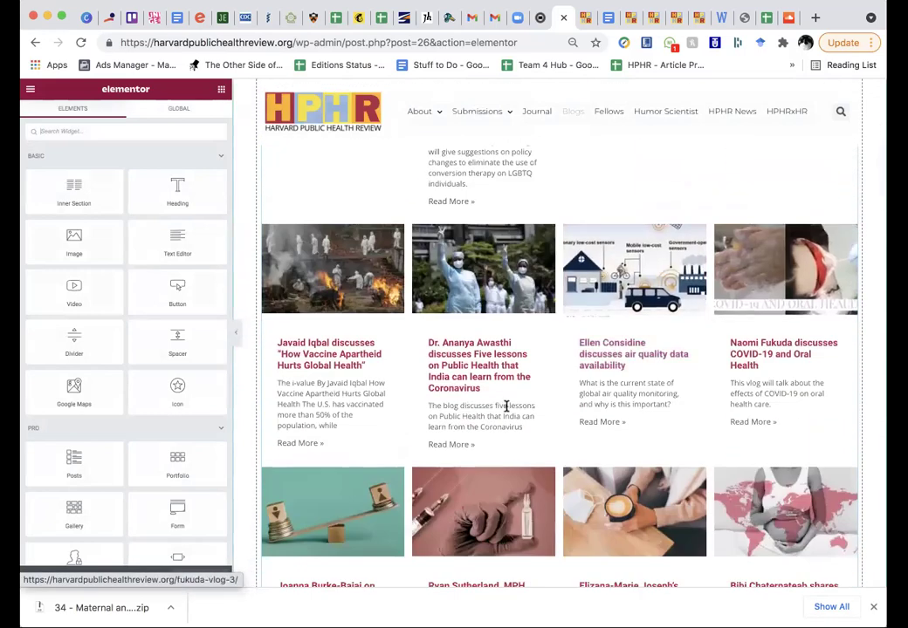
scroll(506, 407, "up", 8)
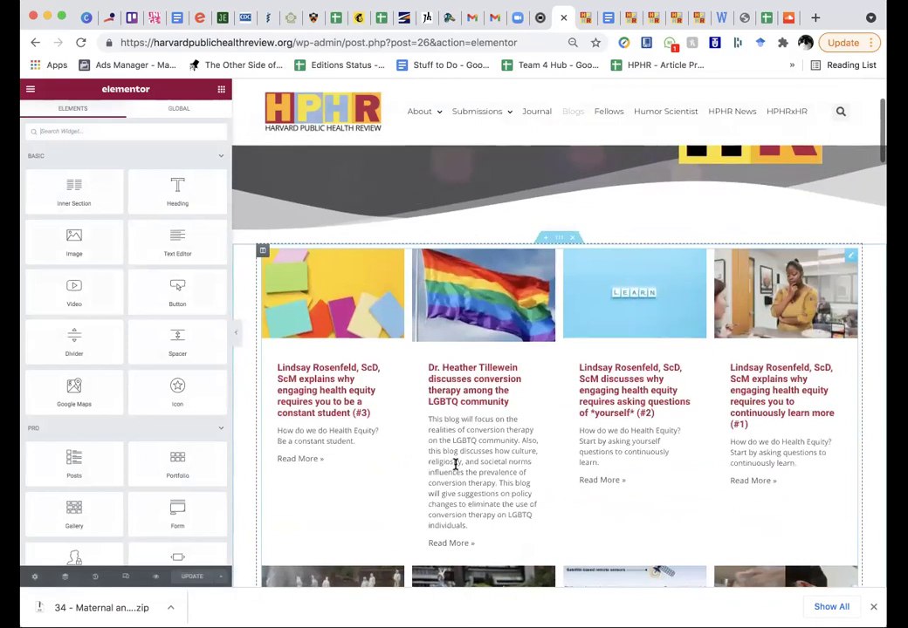
left_click(392, 474)
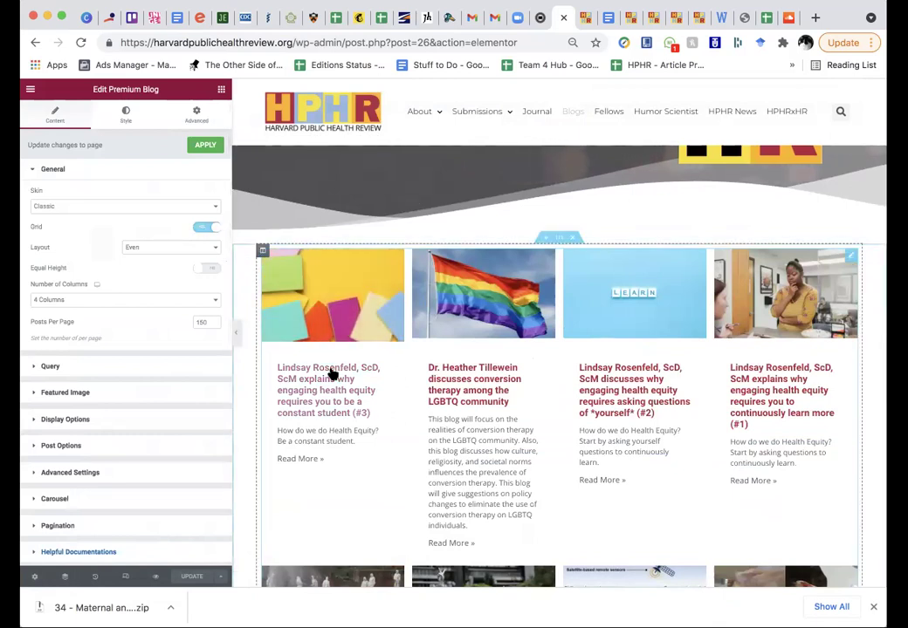
Find the Premium Blog widget and set Number of Columns to 4 Columns
left_click(222, 90)
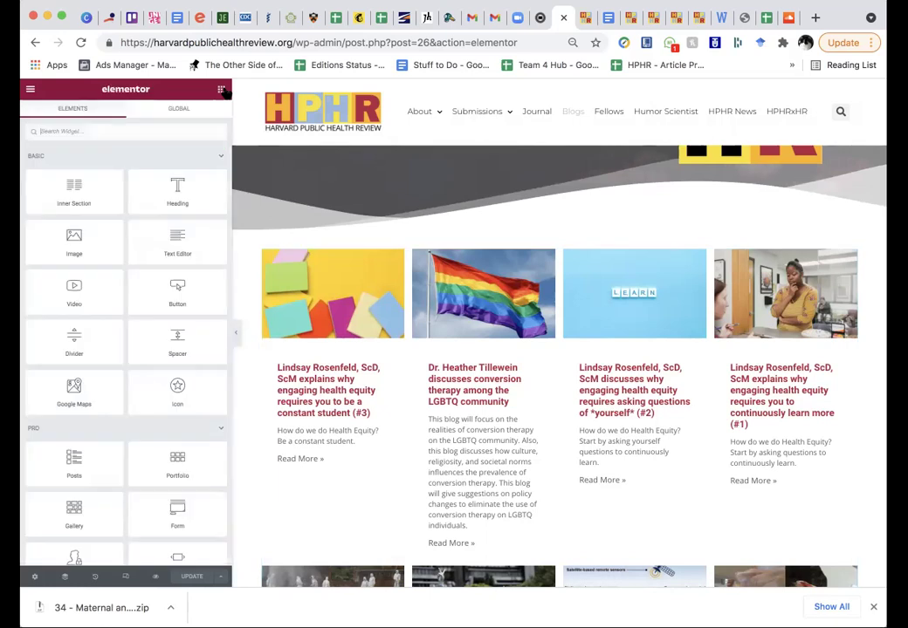
type("blog")
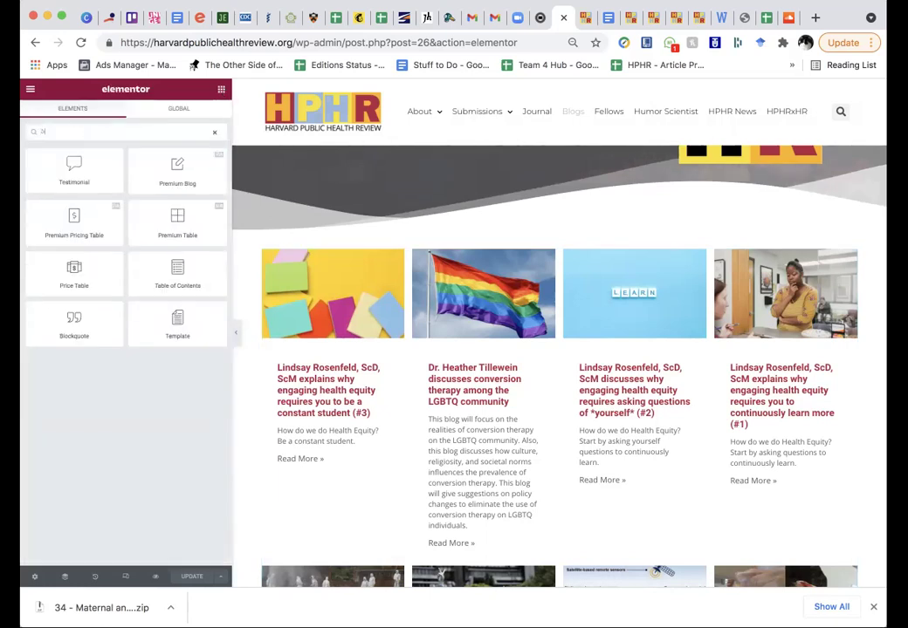
left_click(378, 260)
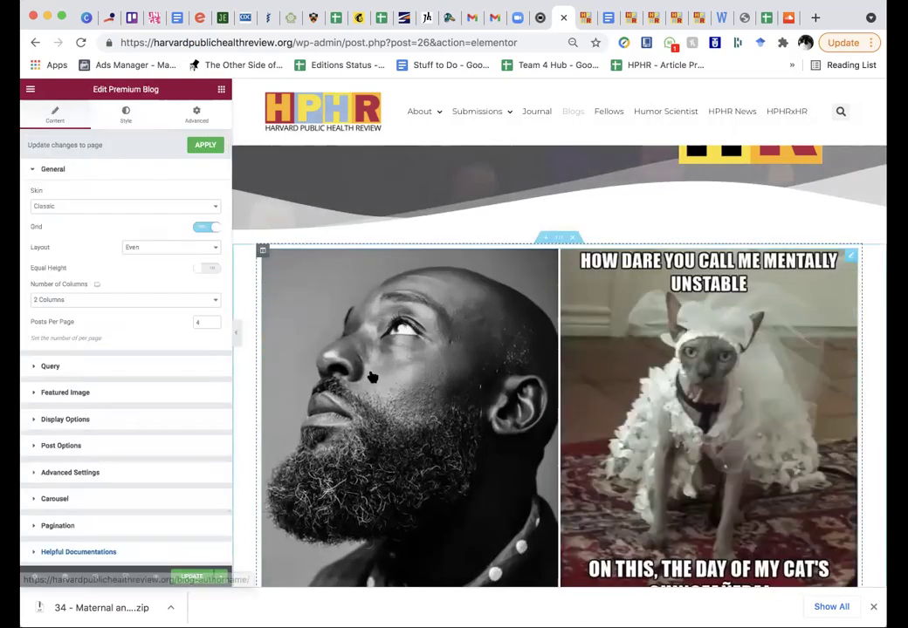
scroll(375, 370, "down", 3)
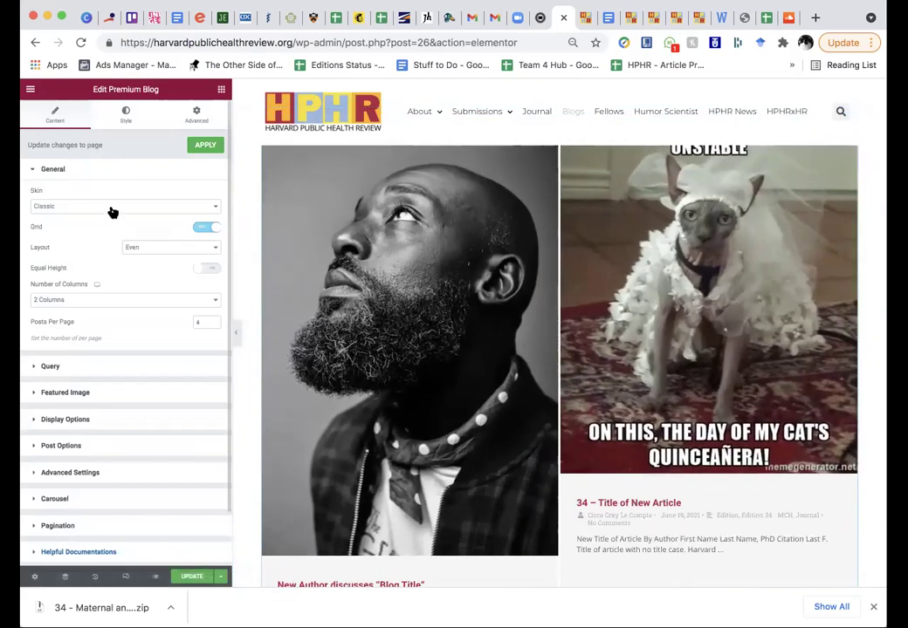
scroll(110, 226, "down", 1)
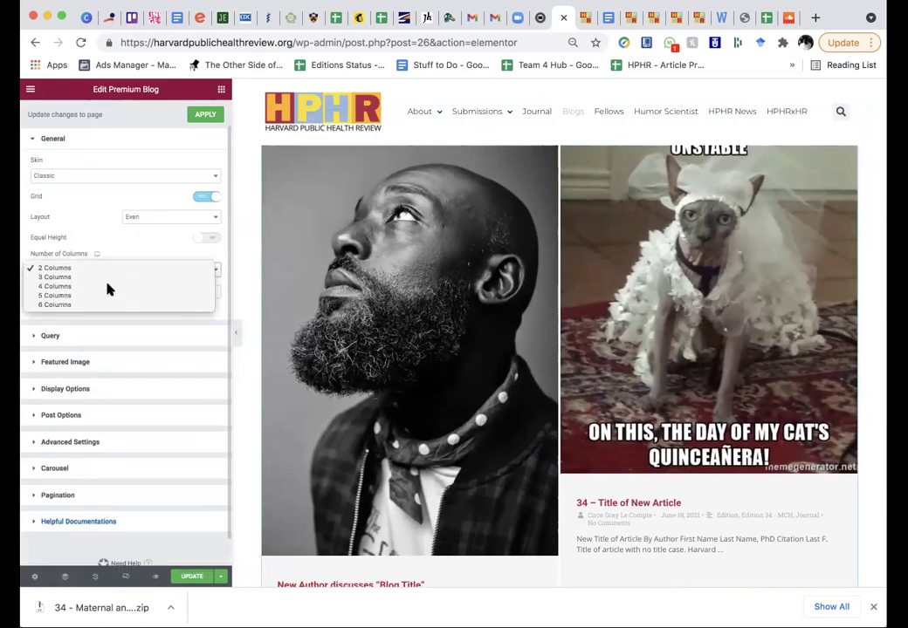
left_click(108, 289)
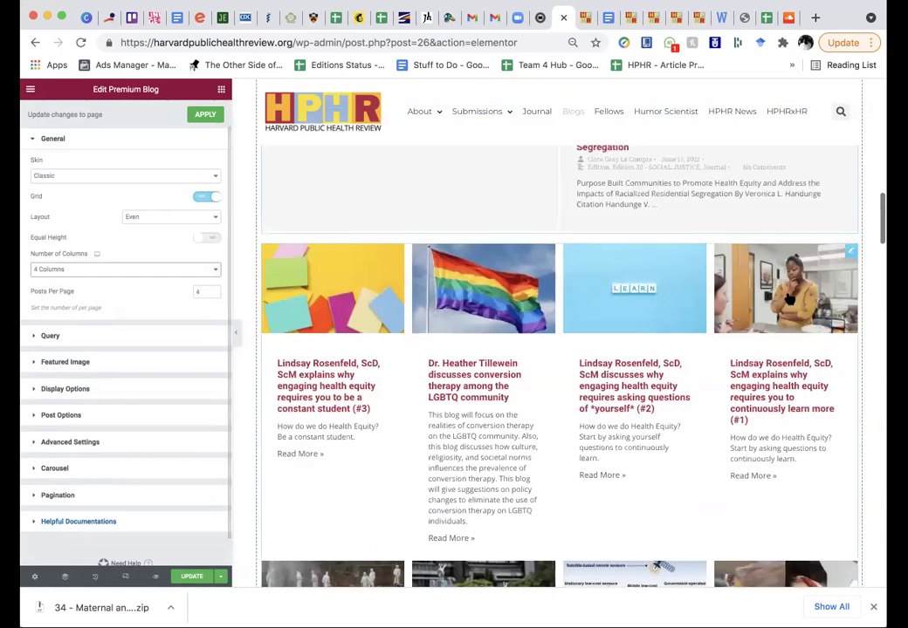
scroll(416, 356, "up", 4)
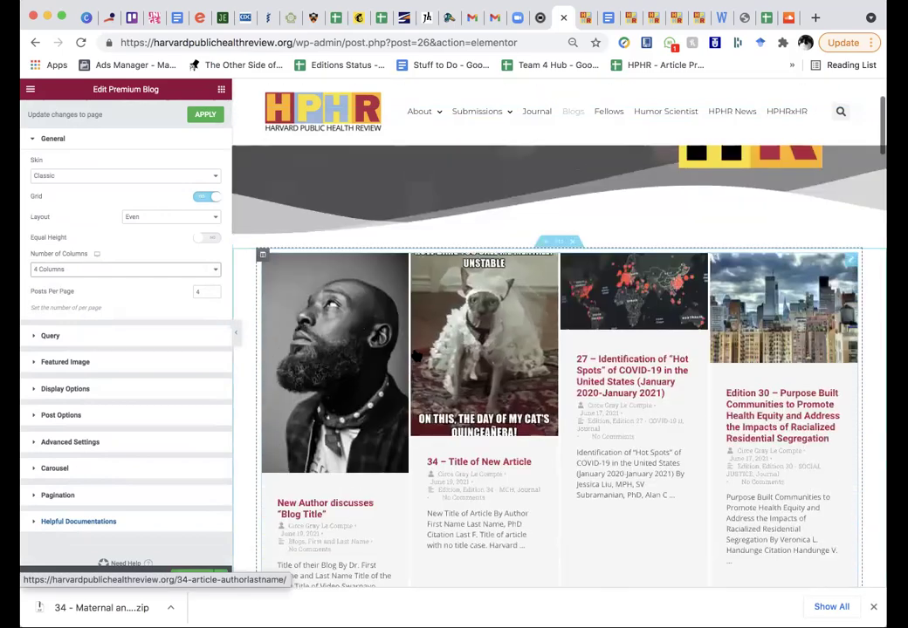
Expand Query and filter the grid by the 'blog post' tag
left_click(56, 338)
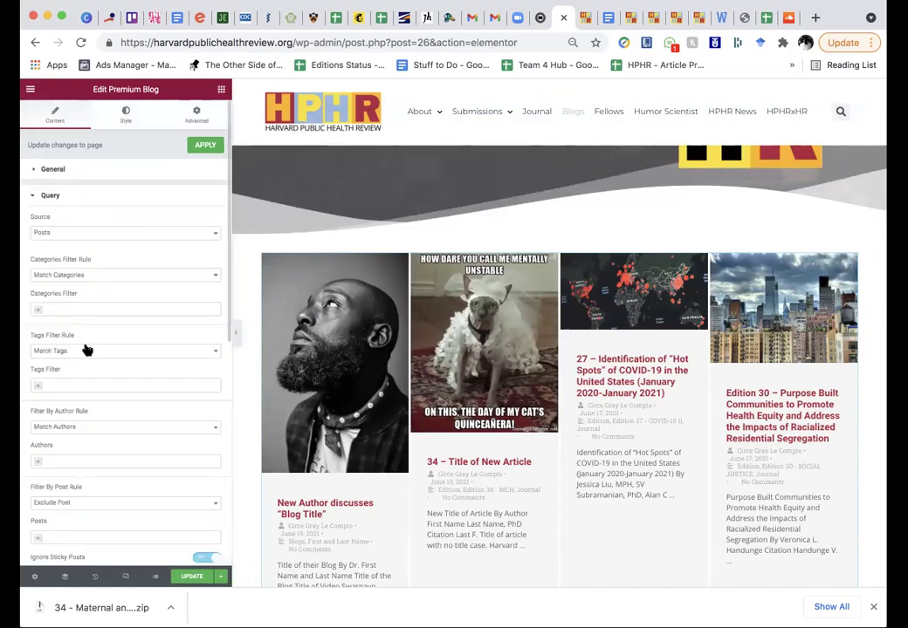
left_click(75, 387)
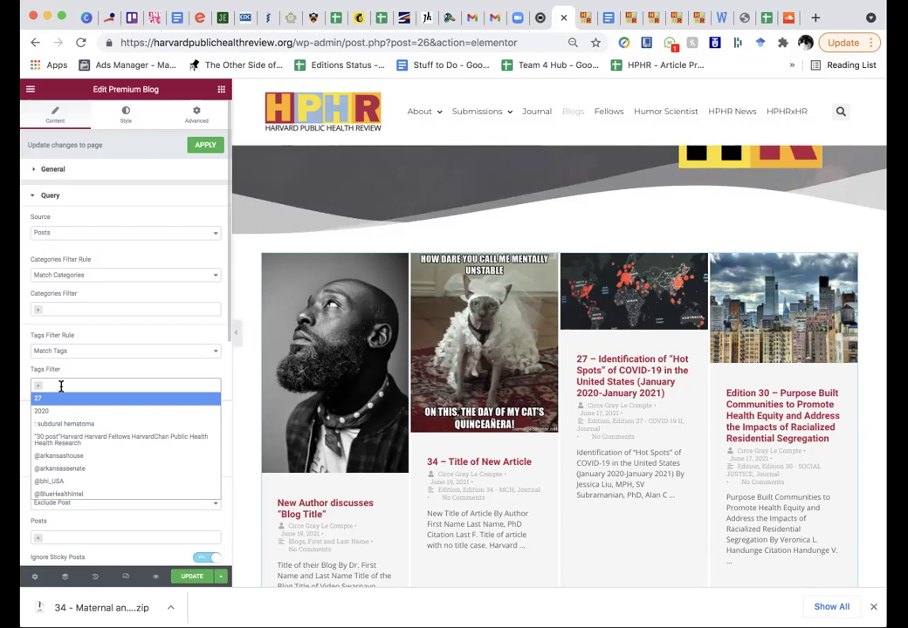
type("blog")
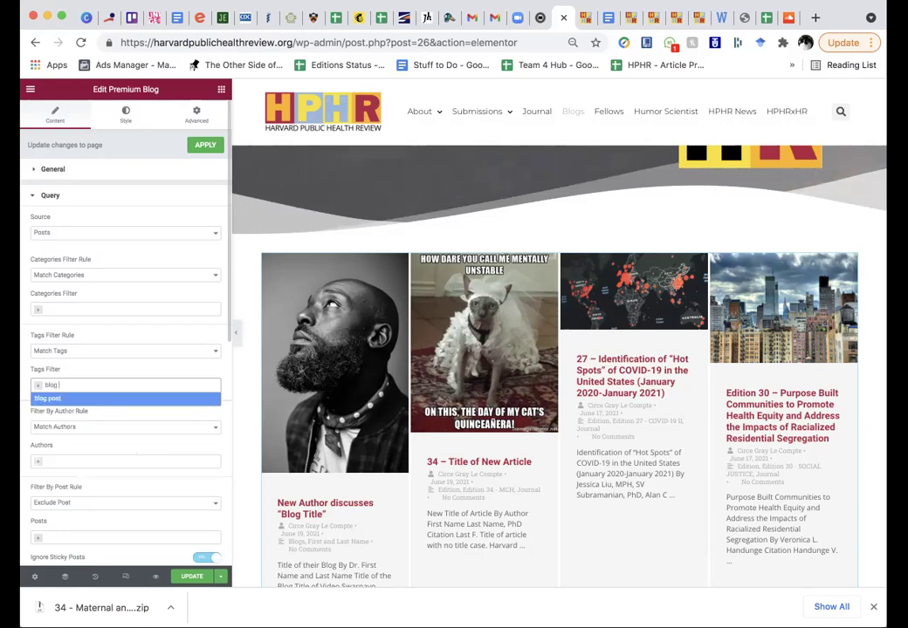
left_click(58, 399)
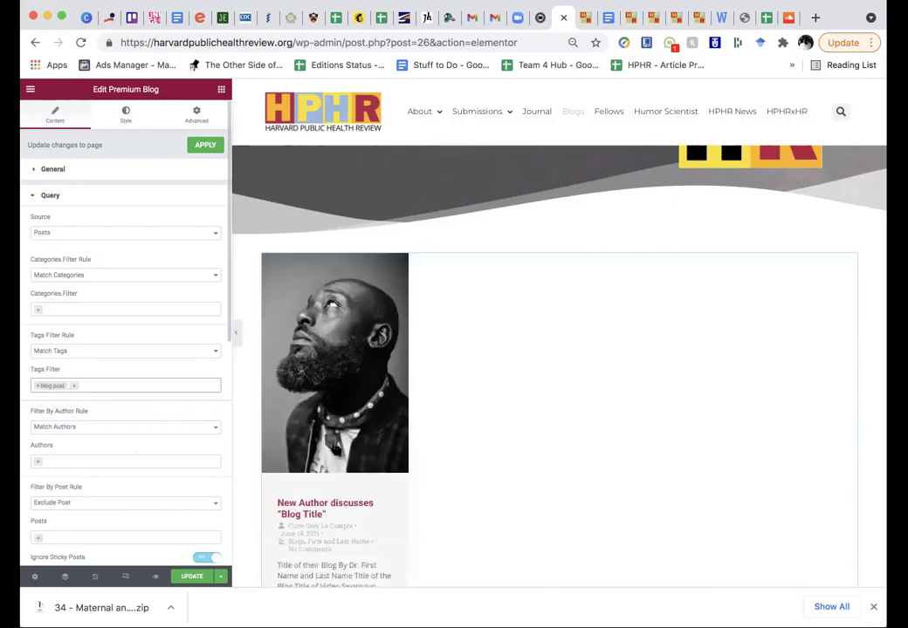
scroll(337, 450, "down", 2)
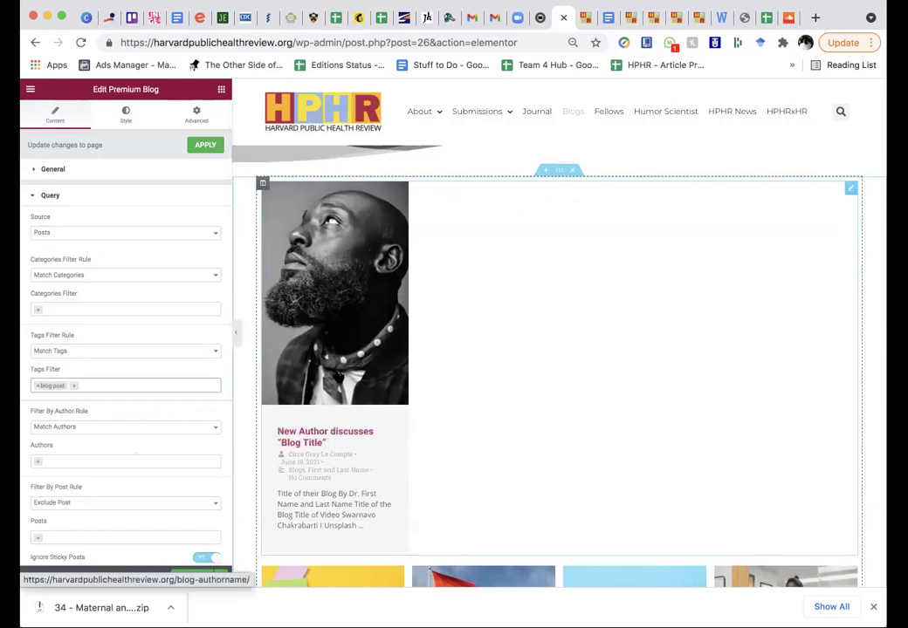
Add 'fellow post' as a second tag in the Tags Filter
left_click(100, 387)
type("fellow post")
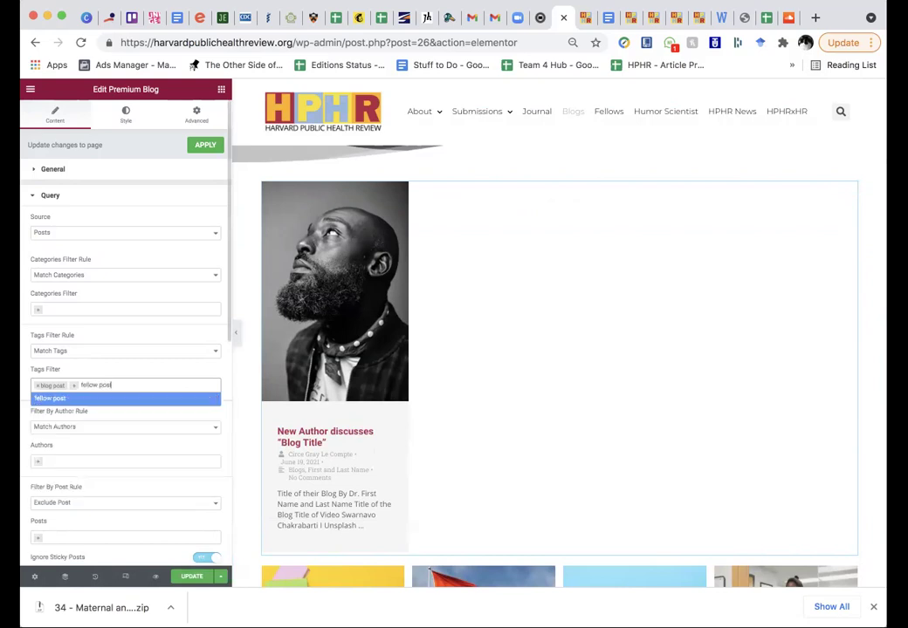
left_click(59, 401)
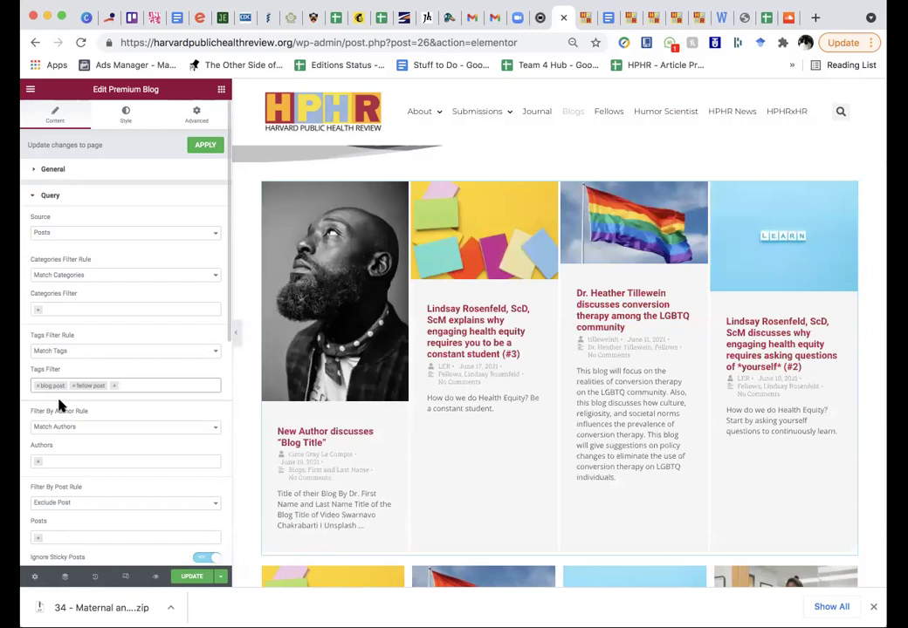
scroll(189, 387, "down", 1)
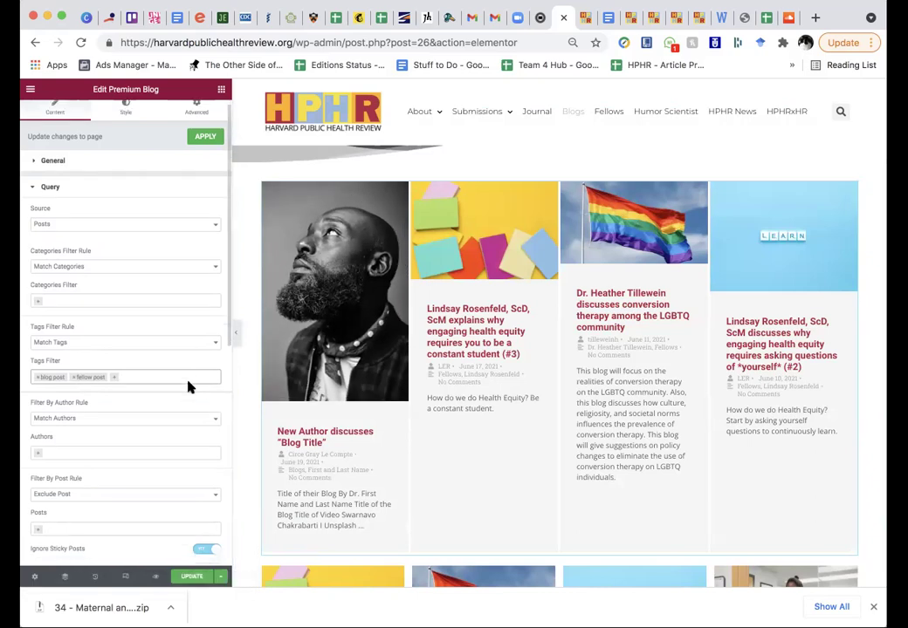
scroll(188, 384, "down", 5)
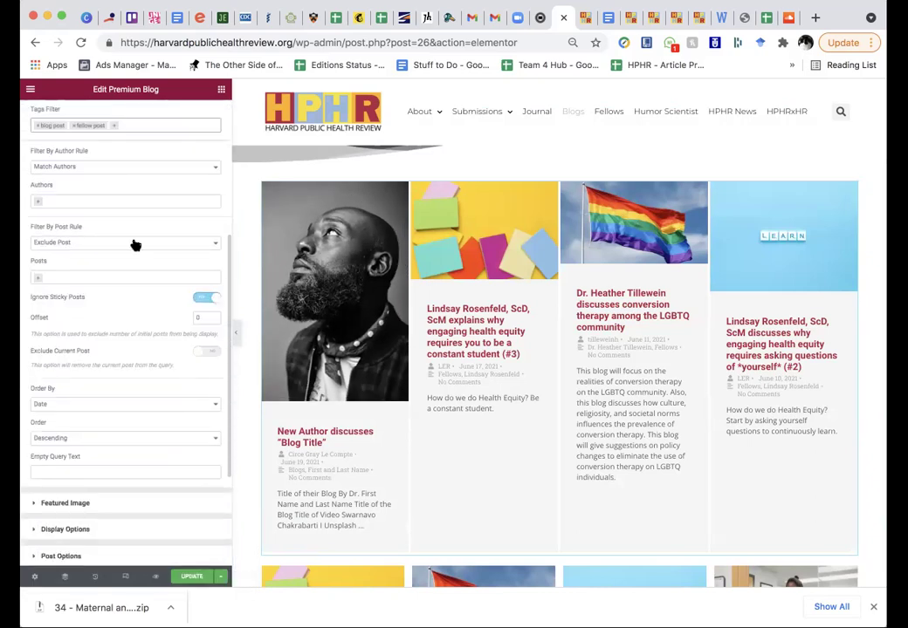
scroll(124, 328, "down", 2)
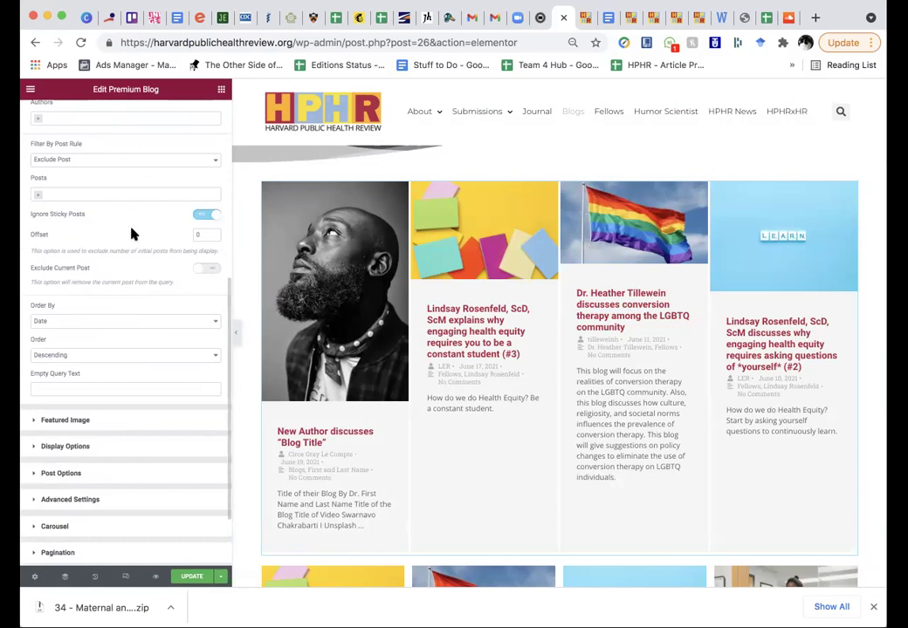
scroll(120, 291, "down", 2)
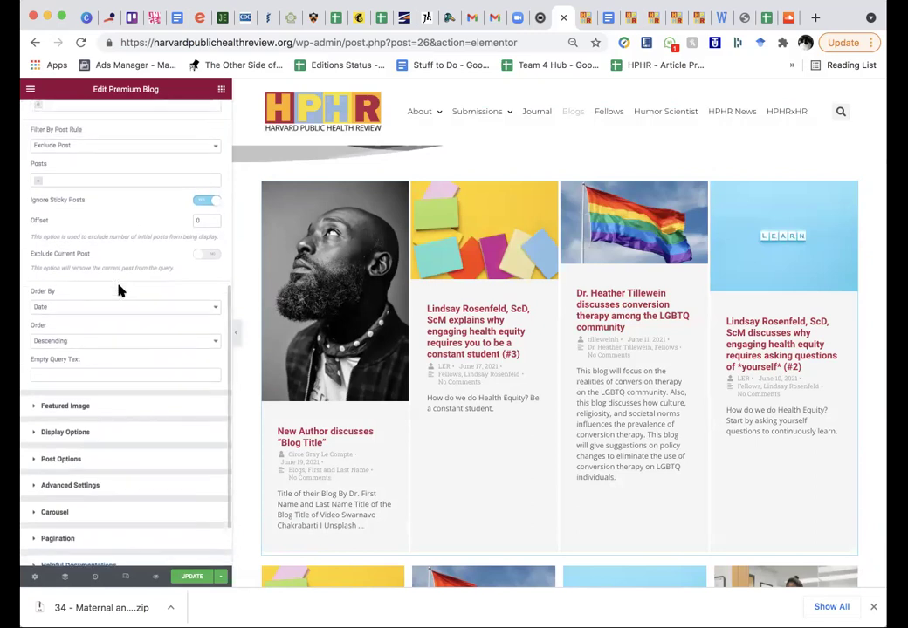
scroll(119, 294, "down", 2)
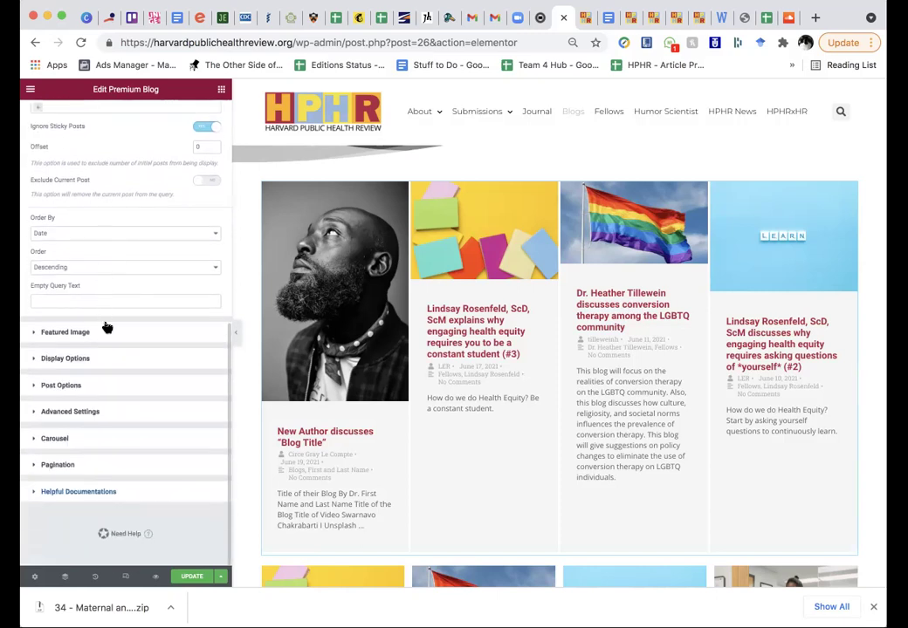
Expand Featured Image, try a height of 188, then clear it
left_click(39, 334)
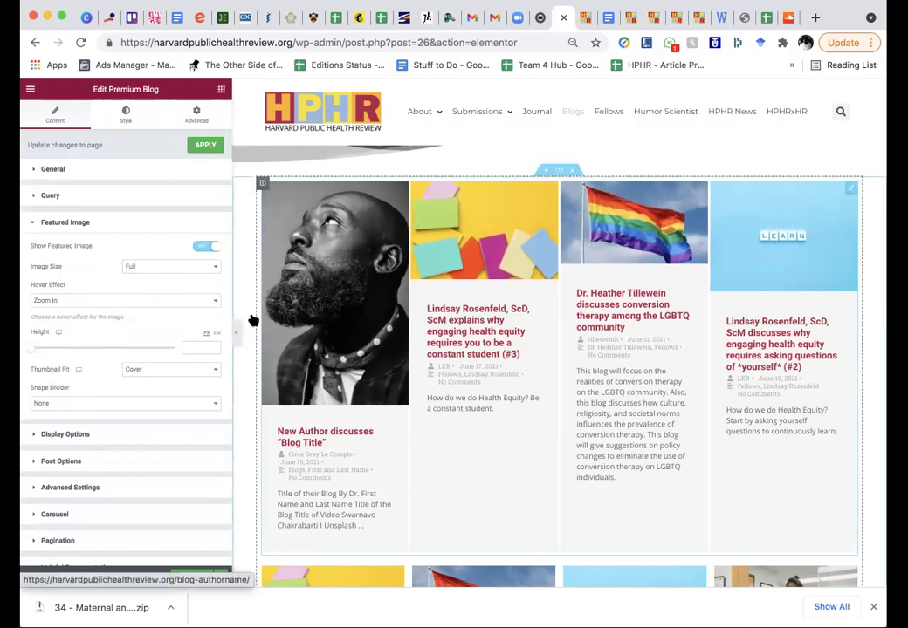
left_click(185, 349)
type("188")
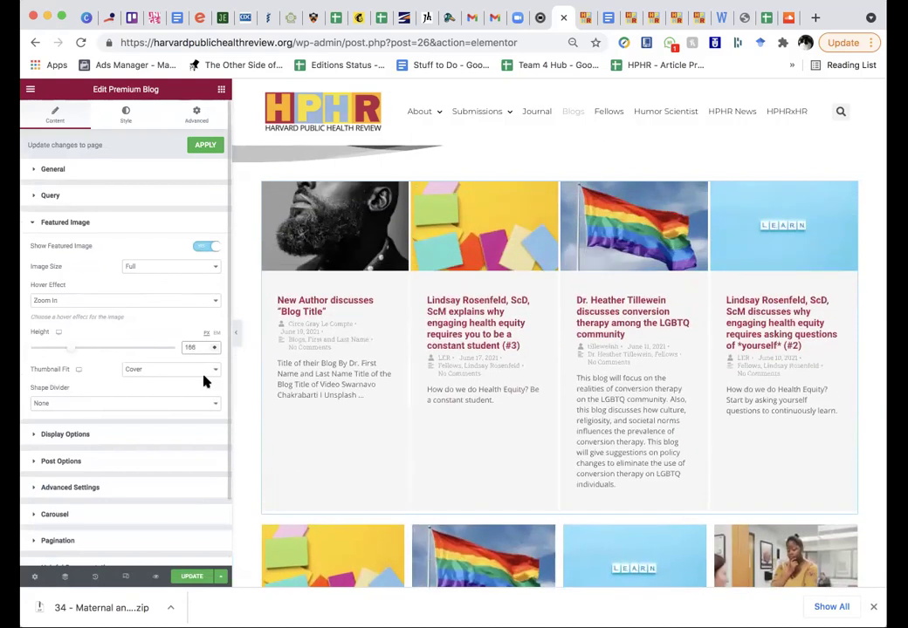
scroll(329, 330, "up", 2)
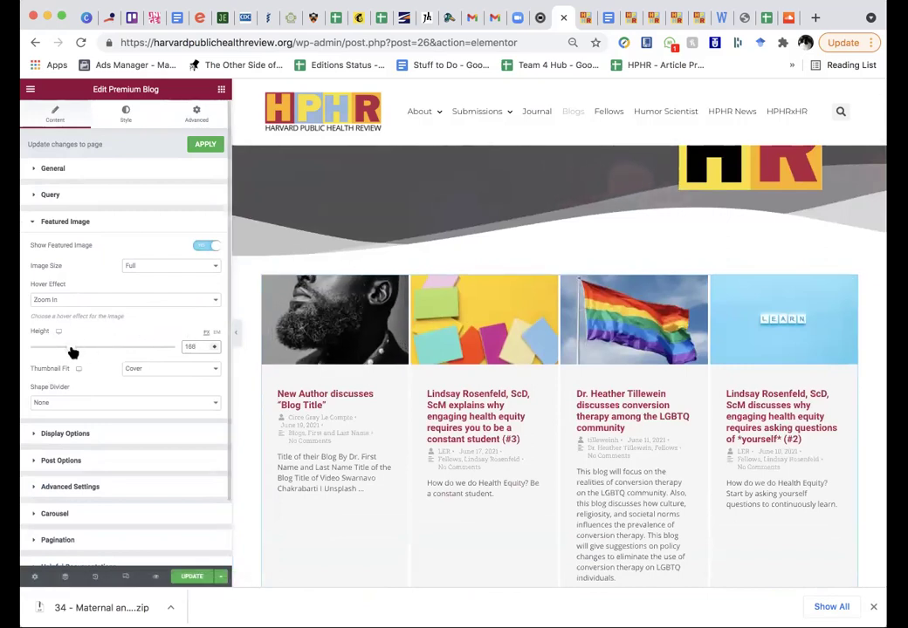
double_click(191, 346)
key("BackSpace")
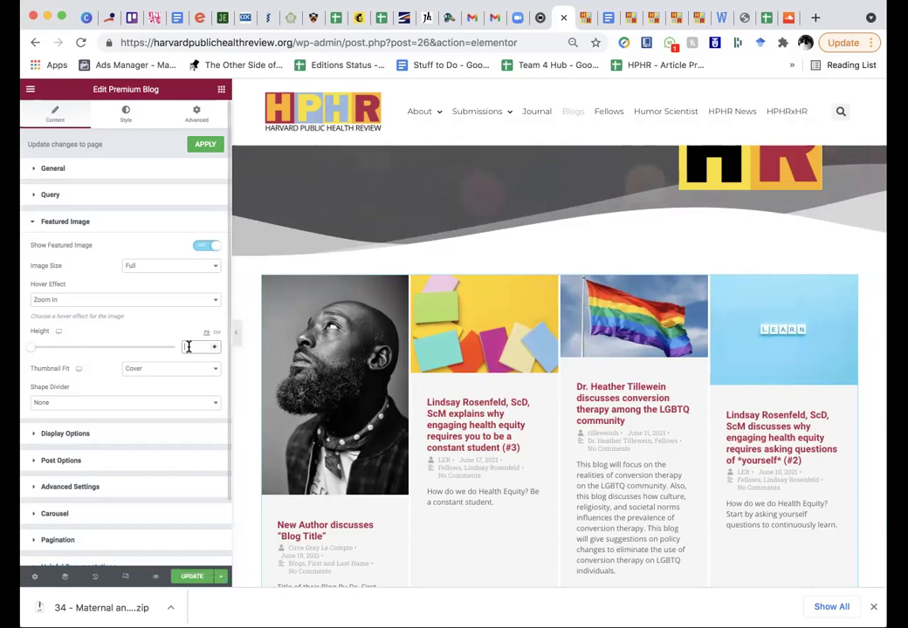
Check the Image Size options and re-enter a fixed featured image height for uniform thumbnails
left_click(173, 266)
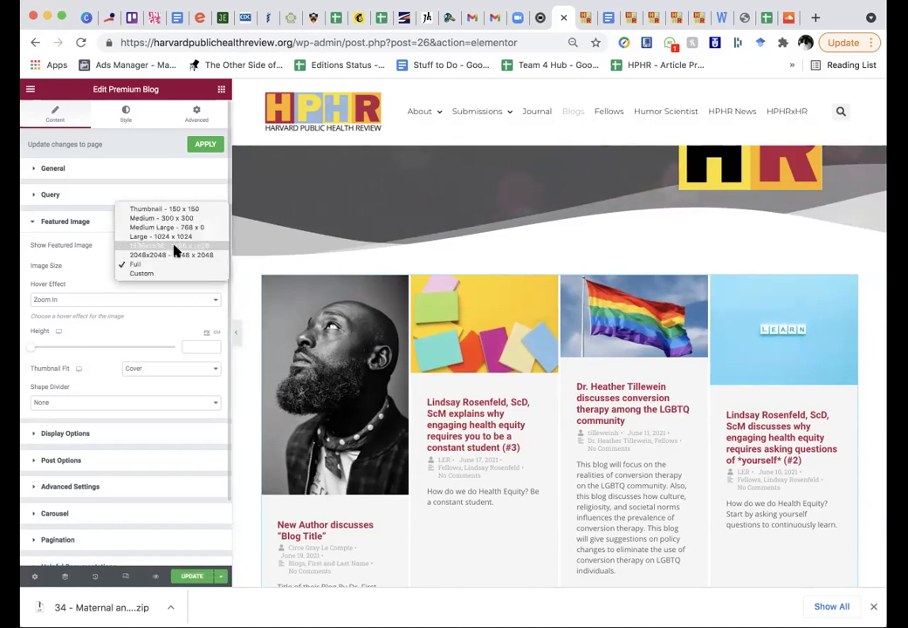
left_click(170, 300)
left_click(185, 347)
type("100")
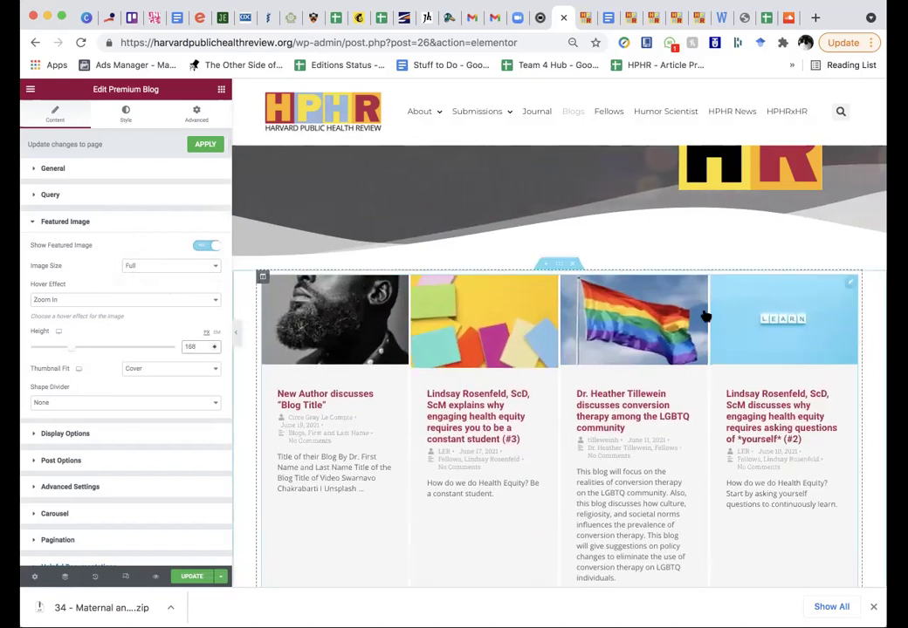
scroll(732, 472, "down", 3)
scroll(732, 472, "up", 3)
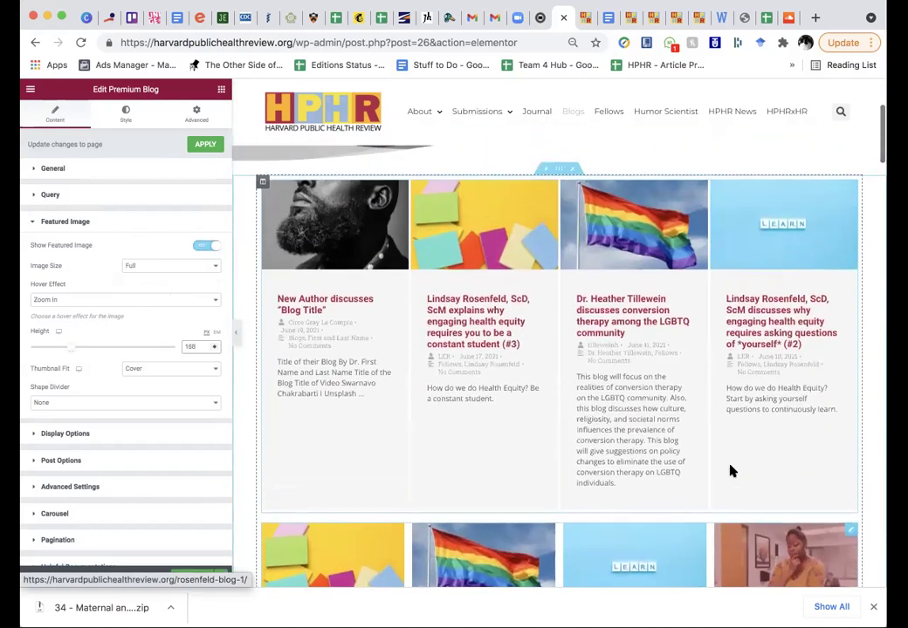
left_click(33, 435)
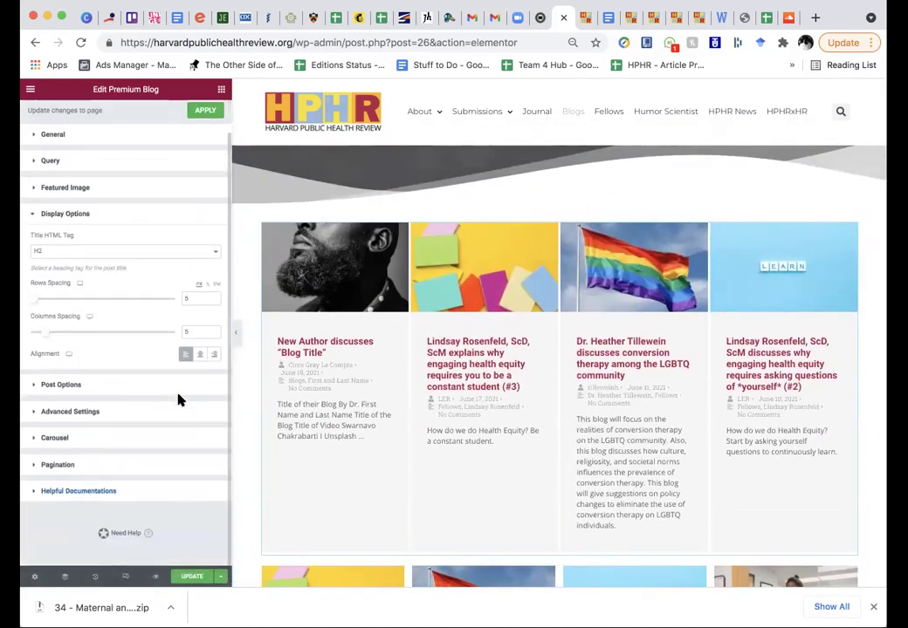
Try the Fill and Contain thumbnail fits on the blog card images, then settle on Cover
scroll(162, 293, "up", 2)
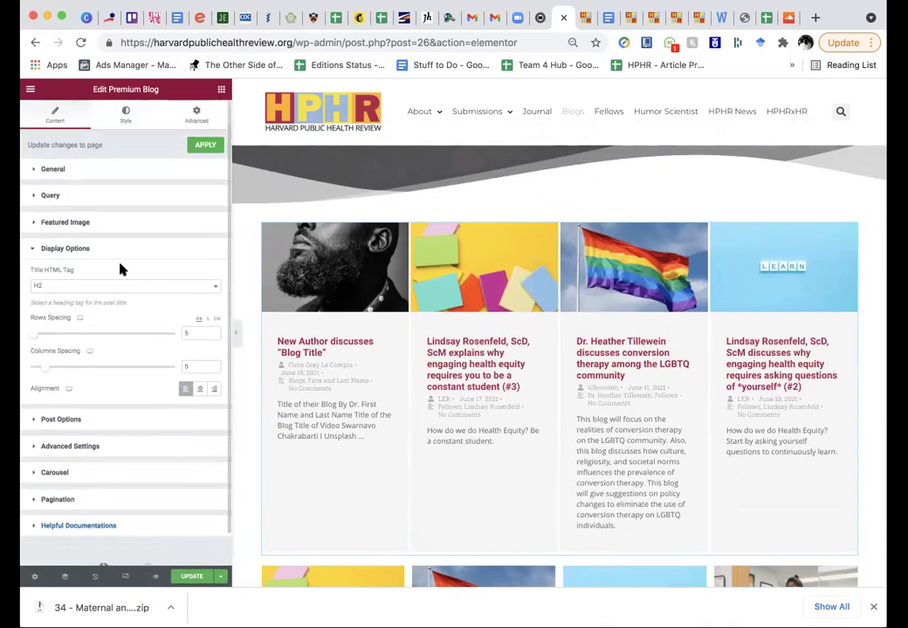
left_click(65, 222)
left_click(160, 371)
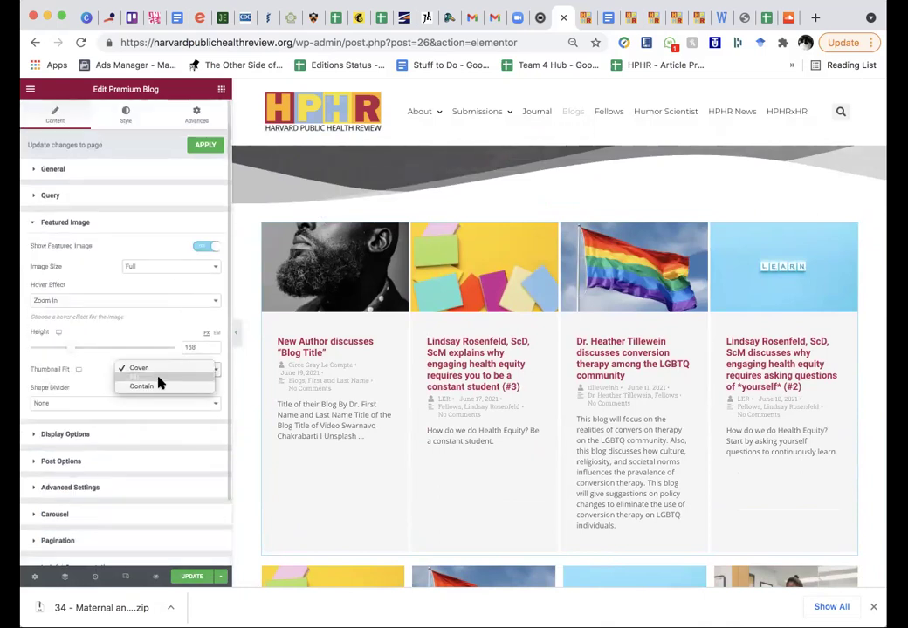
left_click(159, 377)
left_click(174, 369)
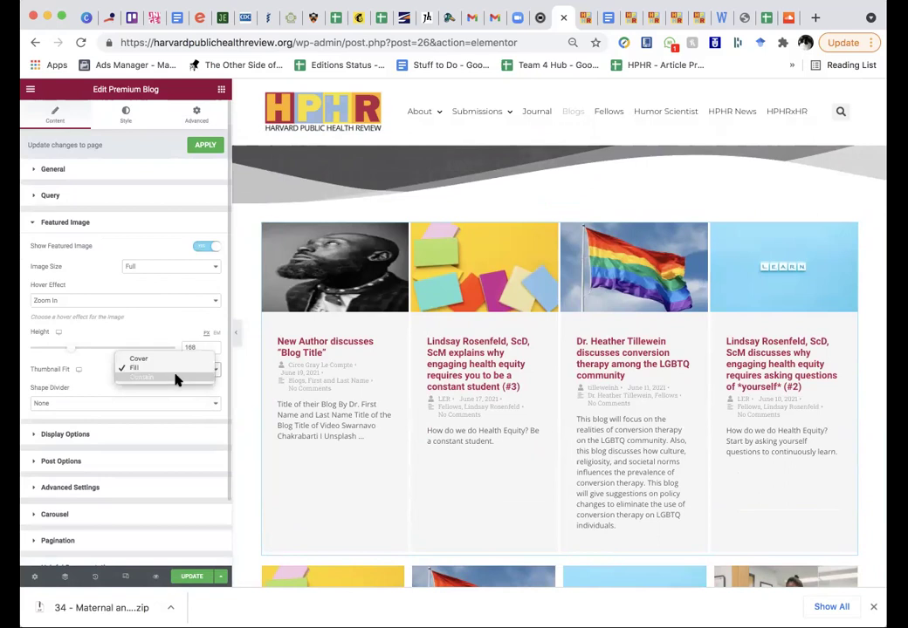
left_click(174, 378)
left_click(177, 373)
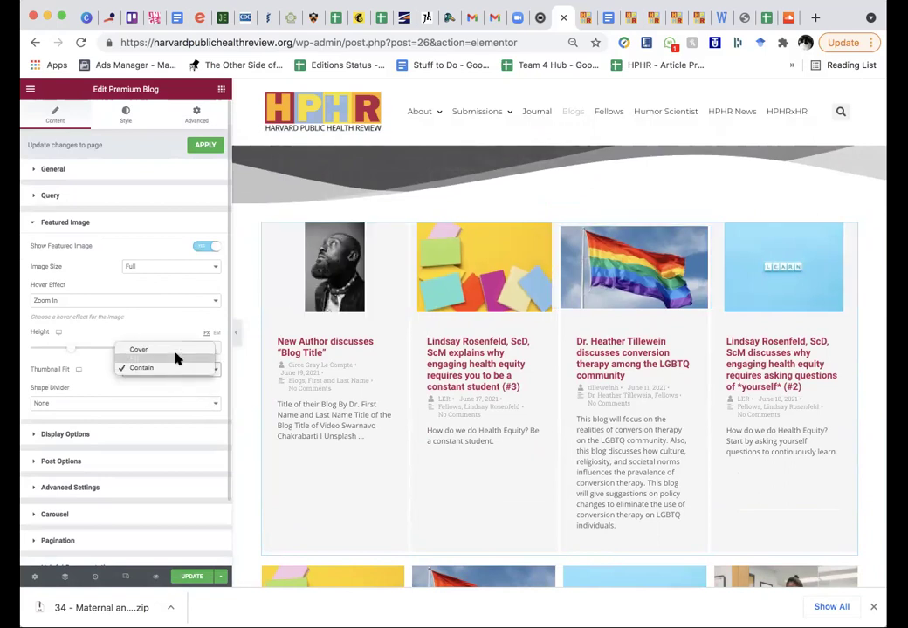
left_click(172, 347)
Set the grid's Columns Spacing to 10 in Display Options
scroll(52, 402, "down", 2)
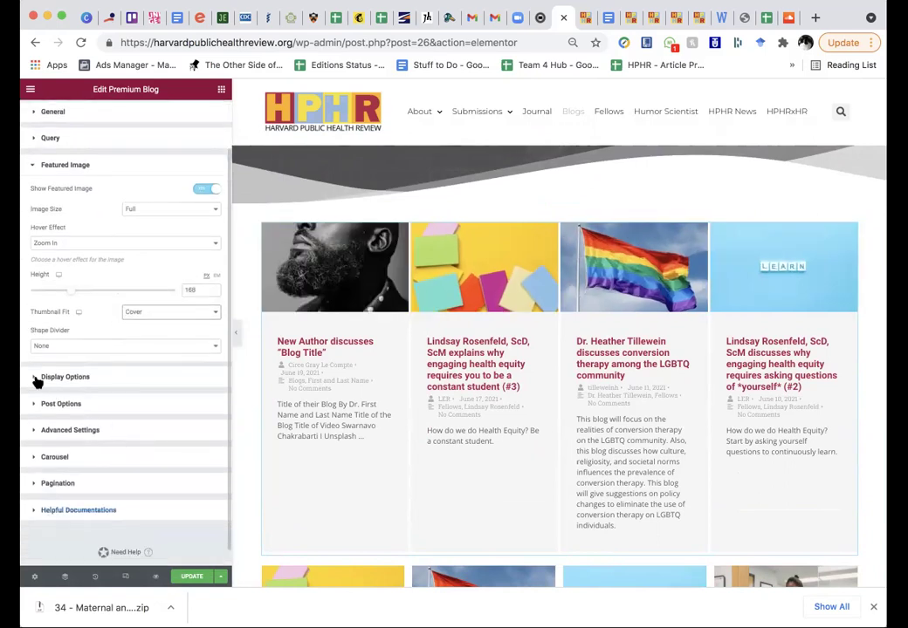
left_click(36, 378)
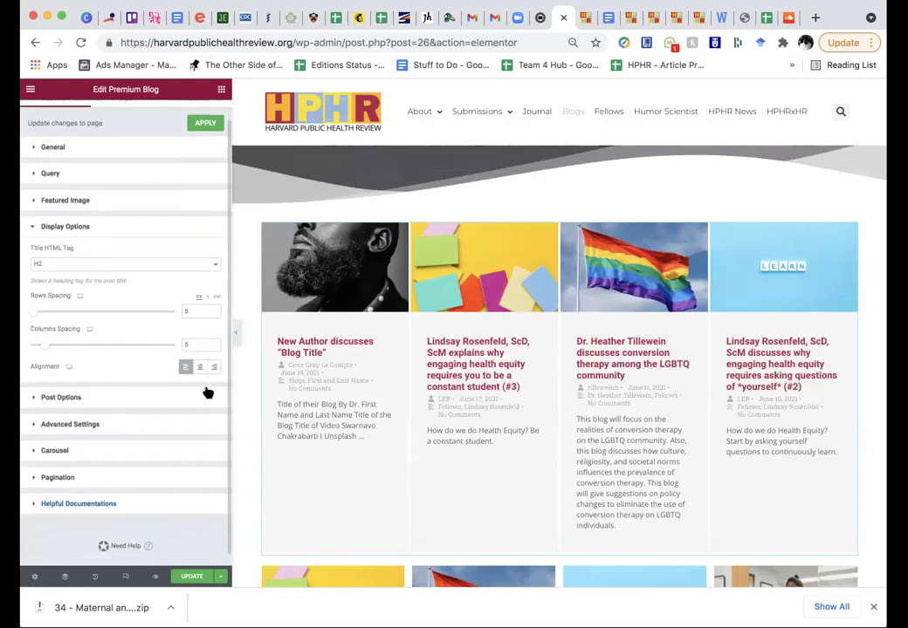
left_click_drag(45, 346, 26, 350)
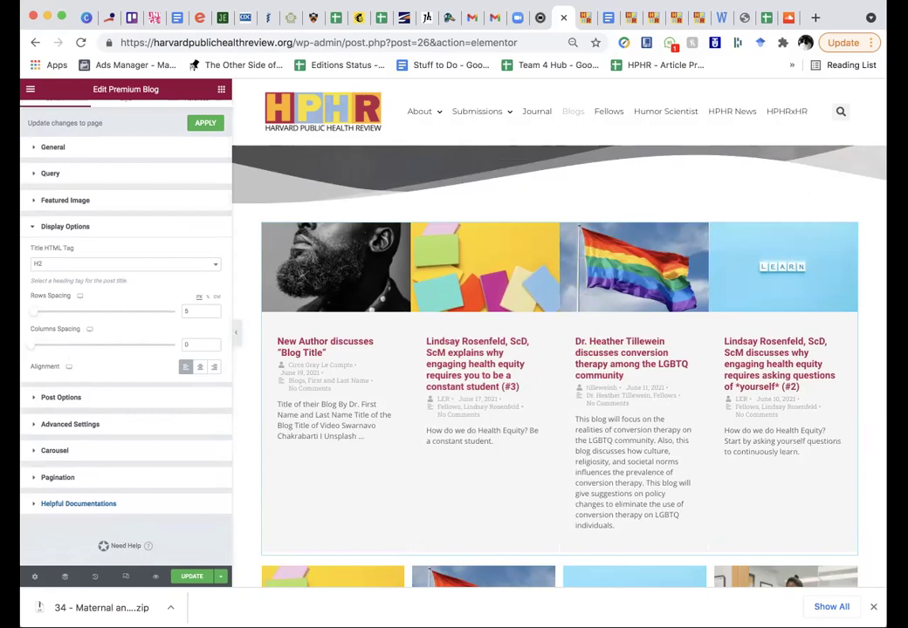
scroll(314, 489, "down", 4)
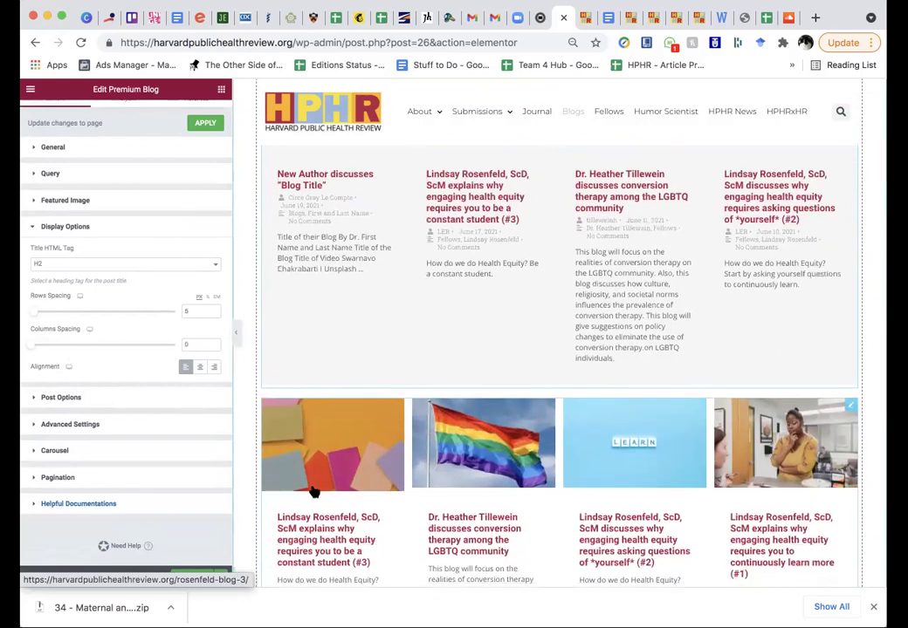
scroll(522, 467, "up", 4)
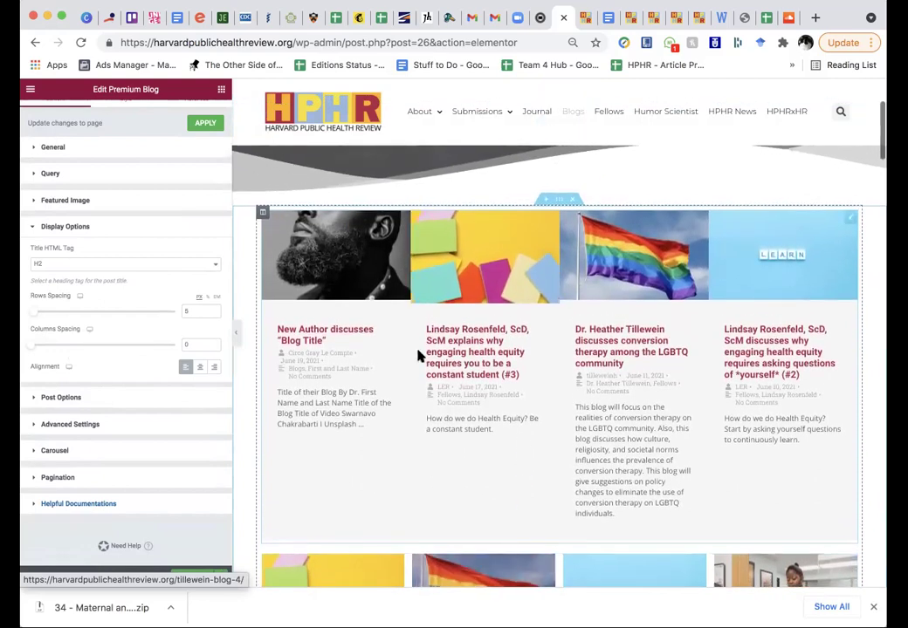
double_click(194, 344)
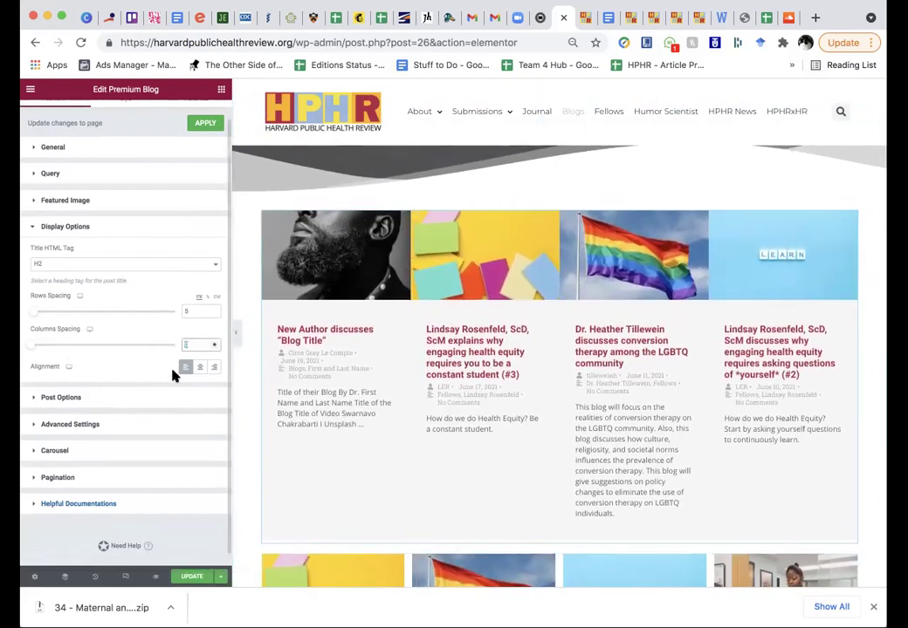
type("5")
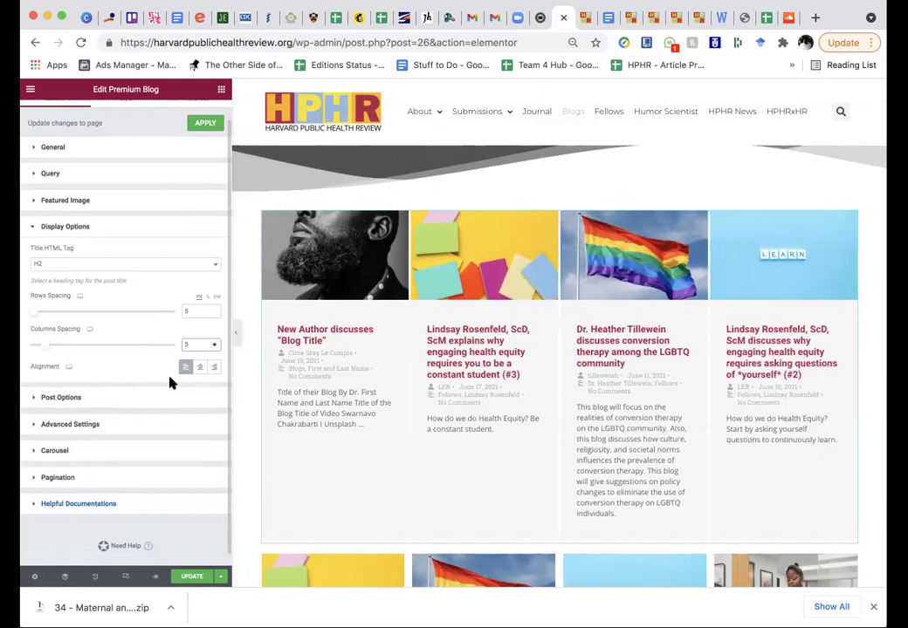
key("BackSpace")
type("10")
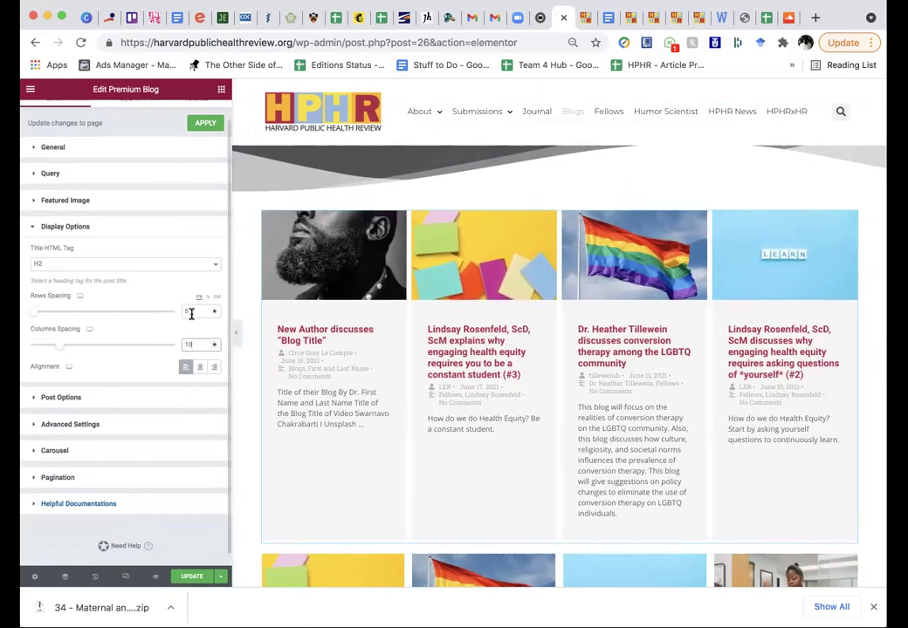
left_click_drag(191, 315, 182, 312)
Set the post Excerpt Type to Link so excerpts end with Read More »
left_click(34, 398)
scroll(54, 447, "down", 3)
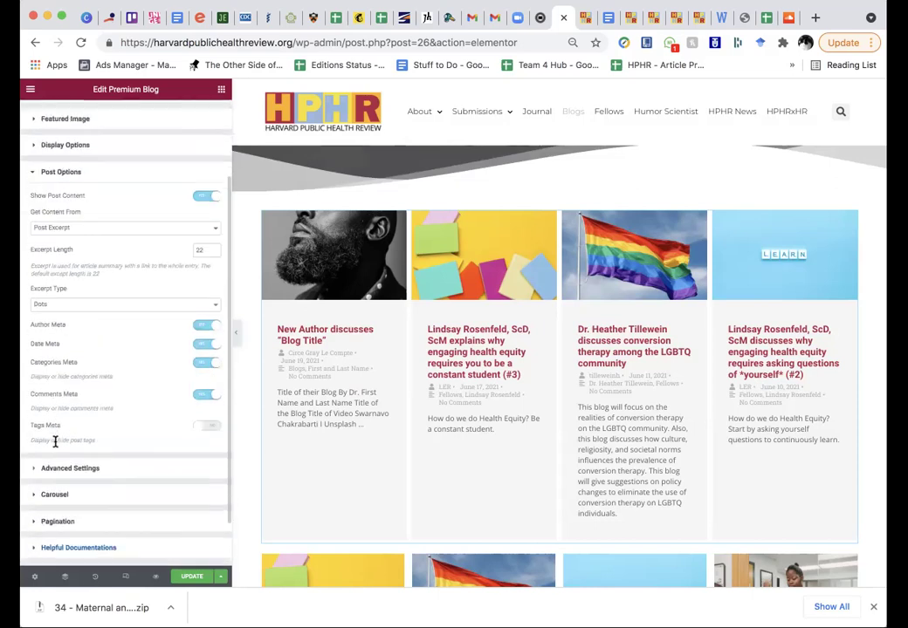
left_click(135, 299)
left_click(135, 302)
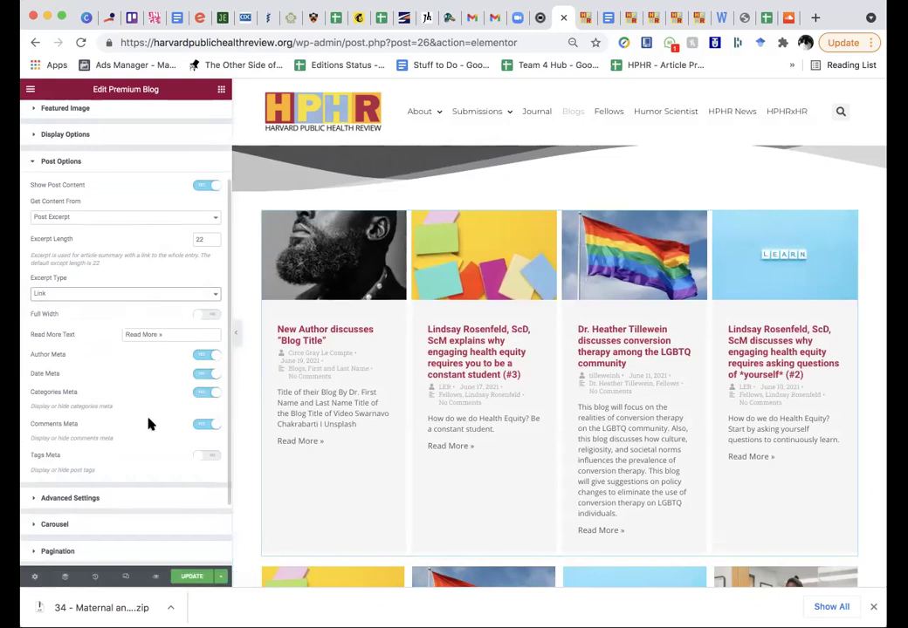
Switch off Author, Categories and Comments meta so only the date shows
scroll(148, 424, "down", 2)
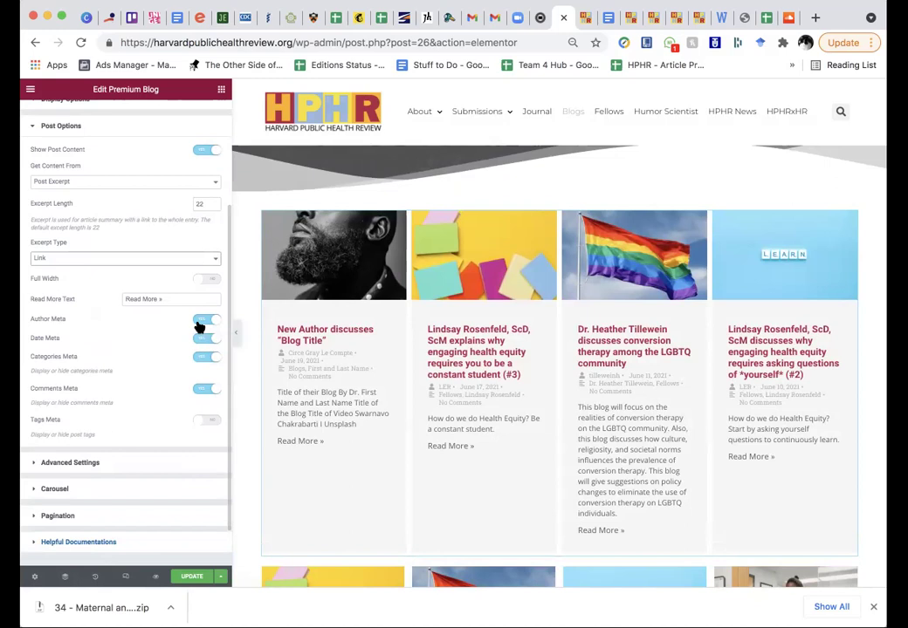
left_click(199, 325)
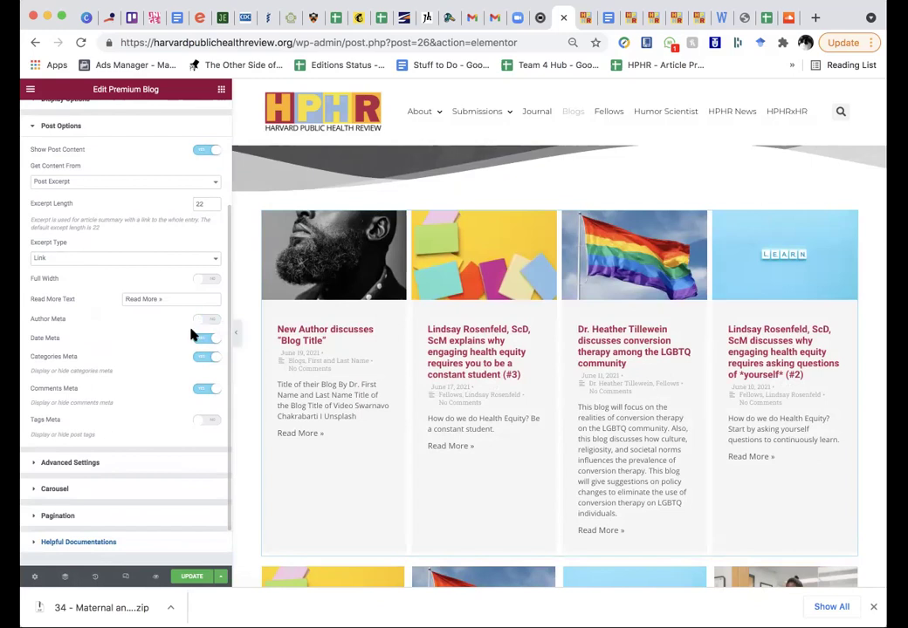
scroll(171, 325, "down", 2)
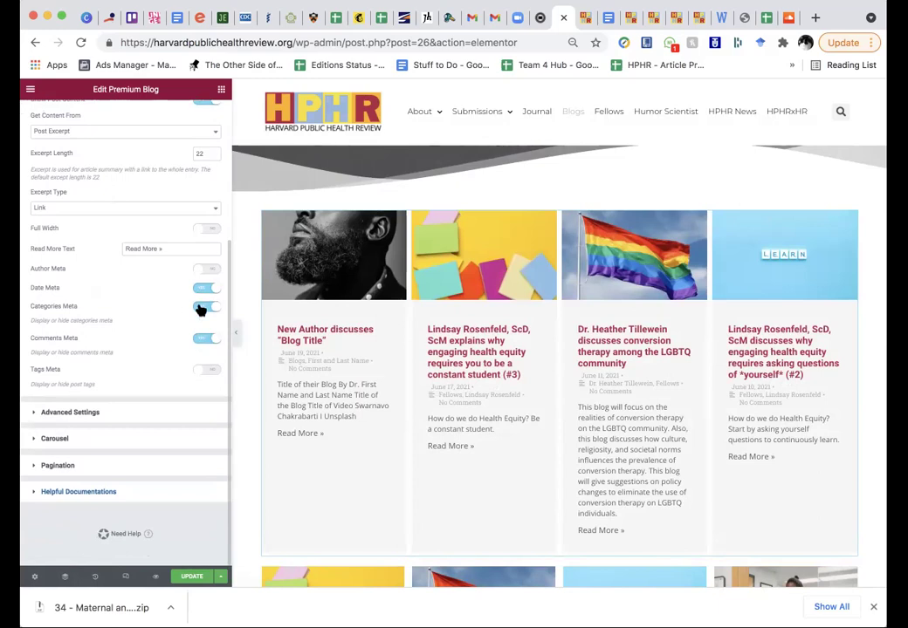
left_click(200, 311)
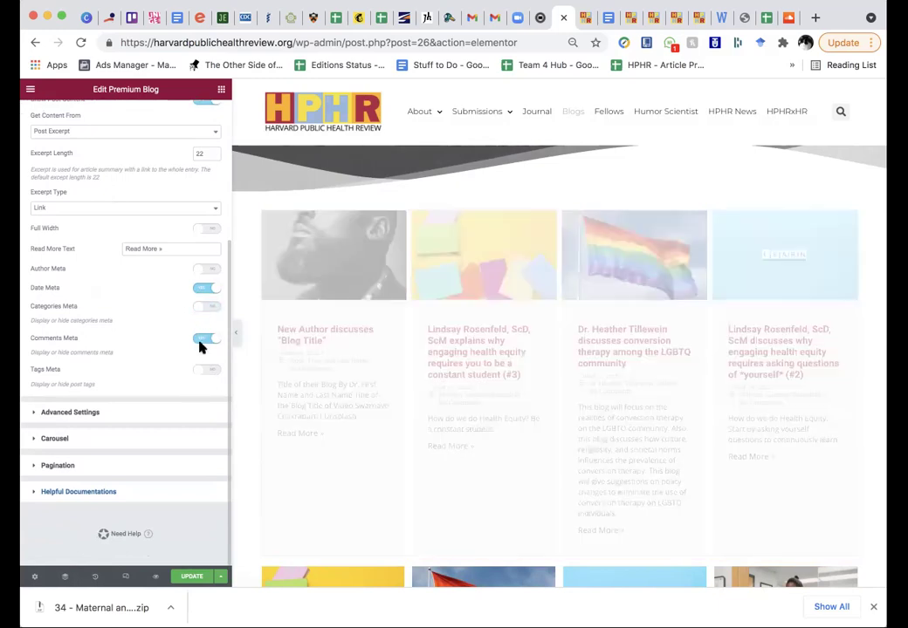
left_click(199, 340)
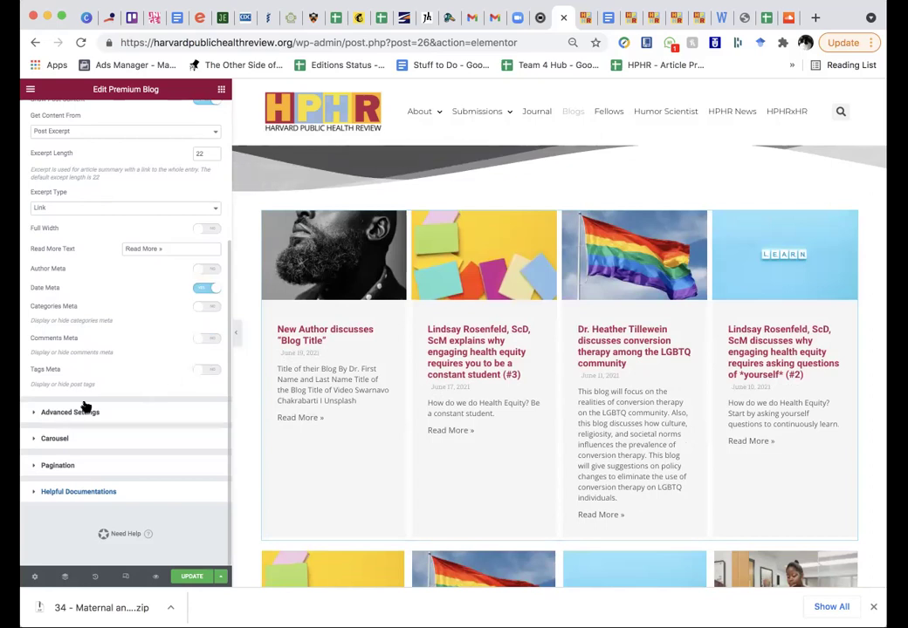
Expand Advanced Settings and Carousel, leaving the carousel off, and scroll through the post grid preview
left_click(34, 414)
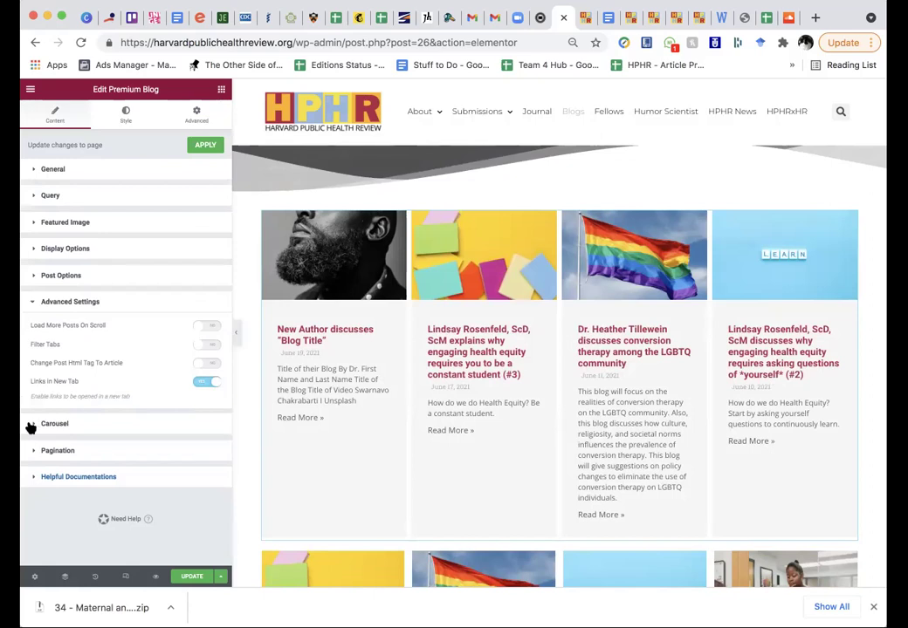
left_click(34, 425)
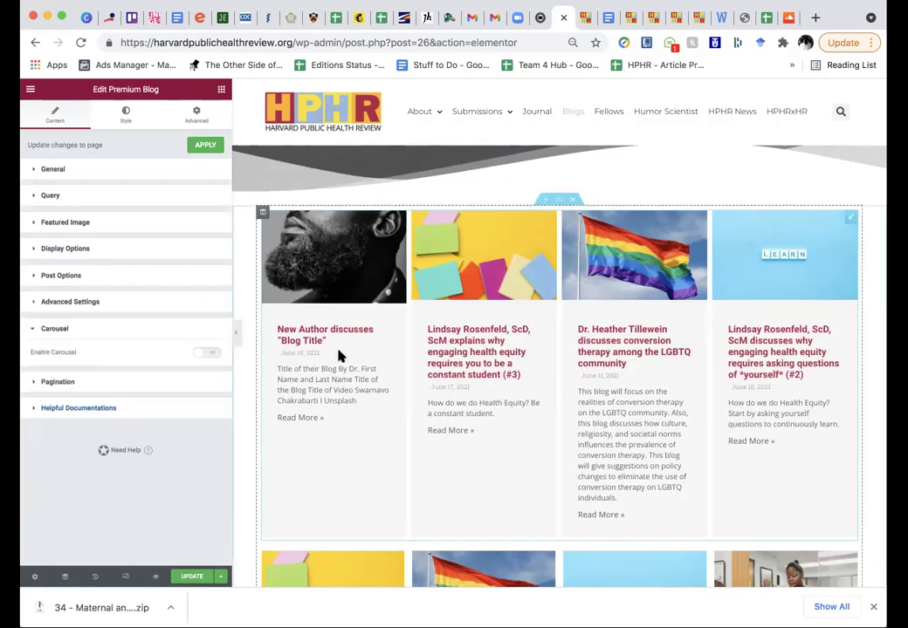
scroll(341, 356, "up", 1)
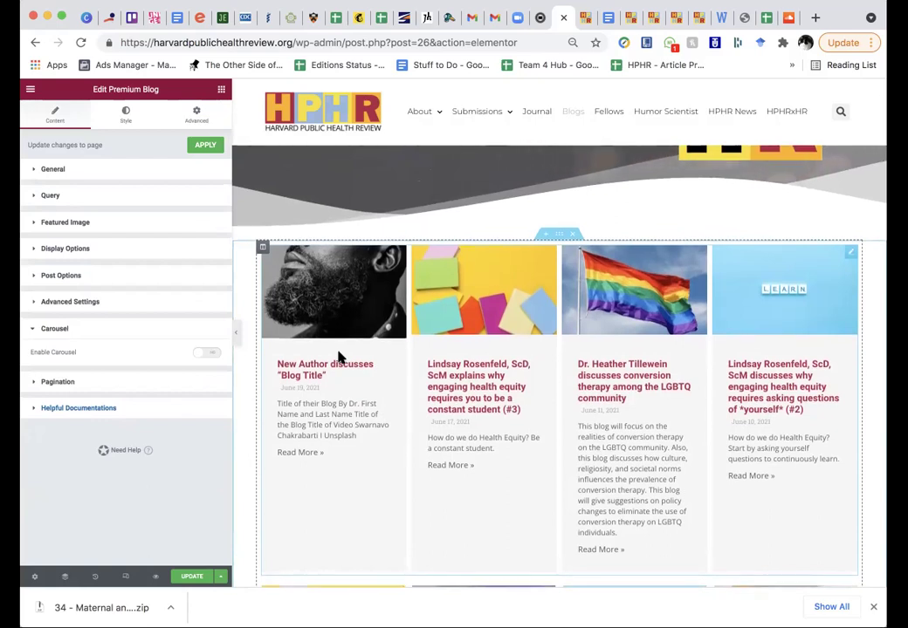
scroll(341, 356, "up", 1)
scroll(341, 356, "up", 1)
scroll(339, 356, "down", 5)
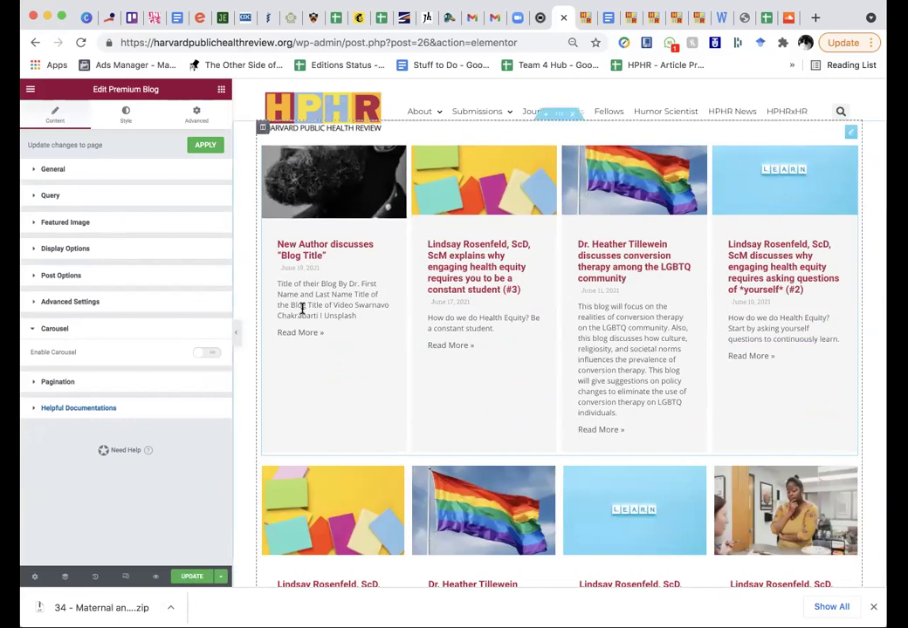
scroll(302, 308, "down", 5)
scroll(302, 308, "down", 3)
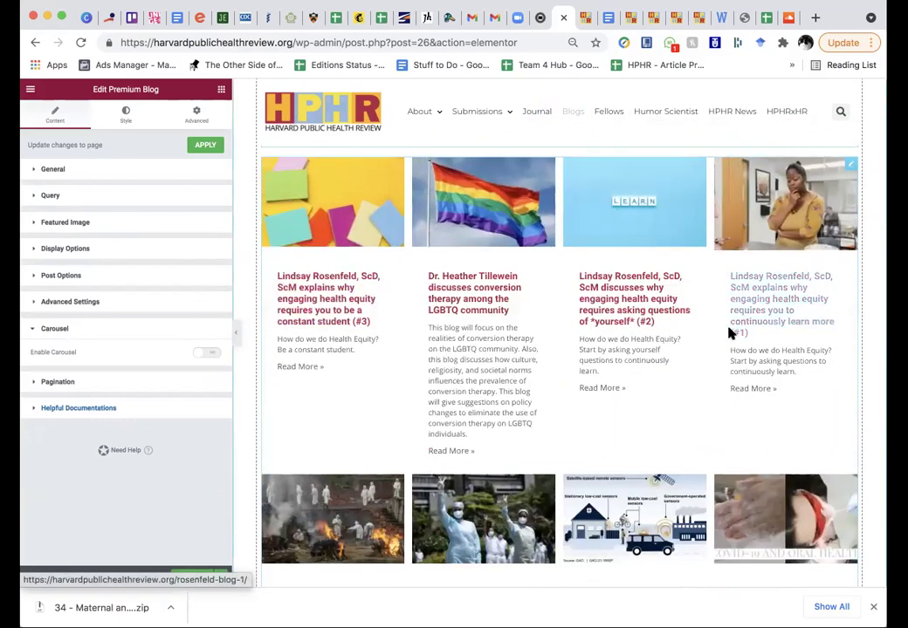
scroll(334, 342, "up", 1)
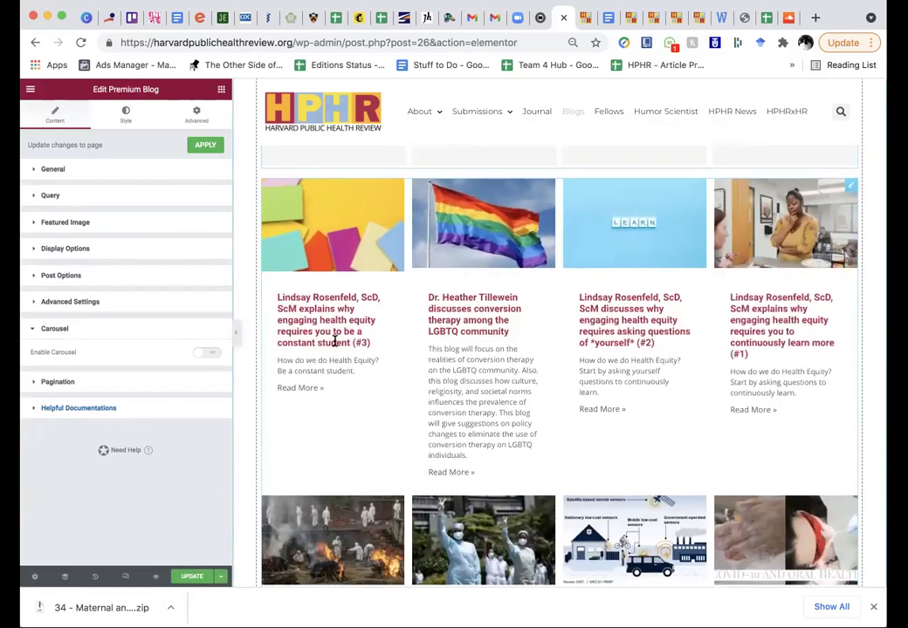
scroll(335, 342, "up", 3)
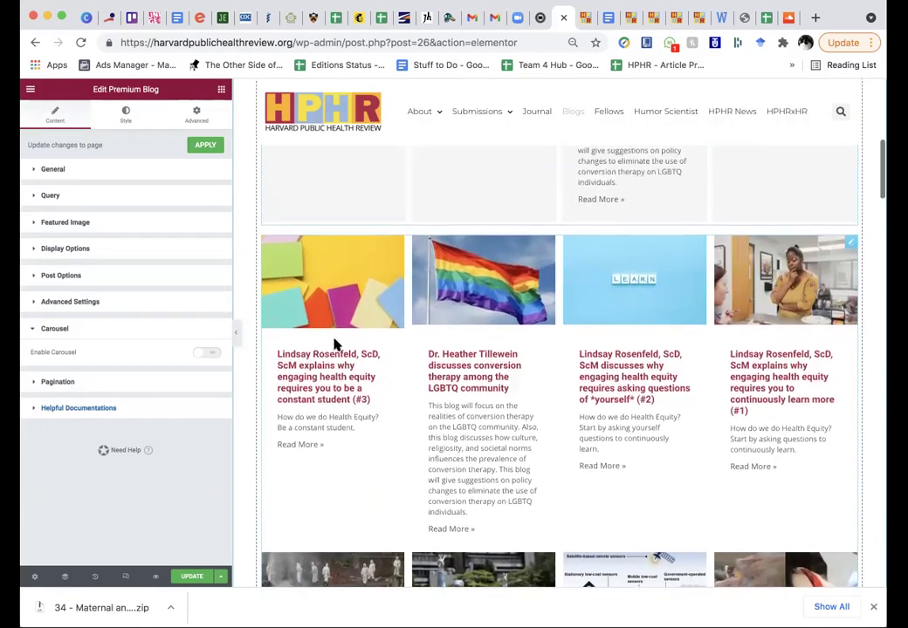
scroll(334, 344, "up", 3)
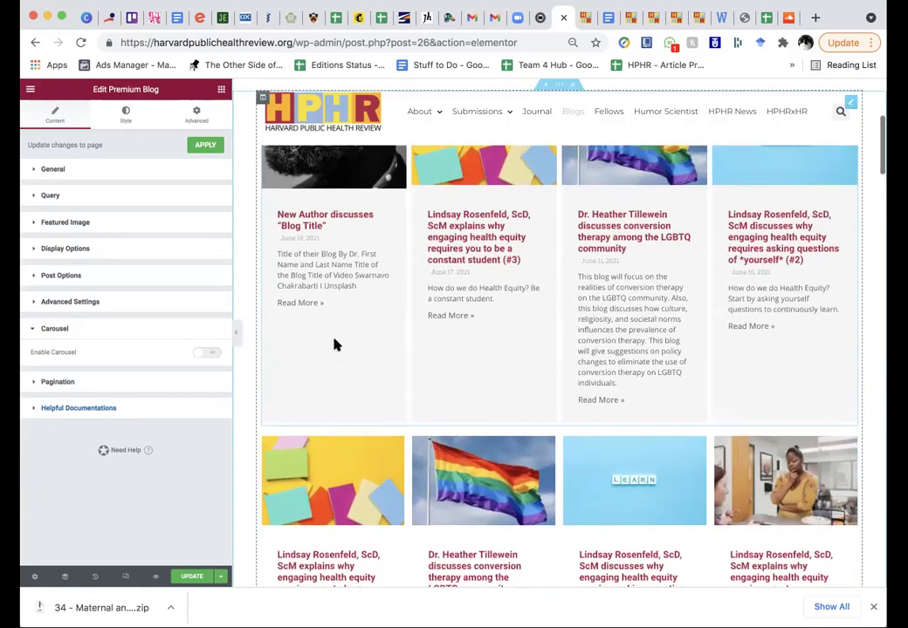
scroll(776, 364, "up", 1)
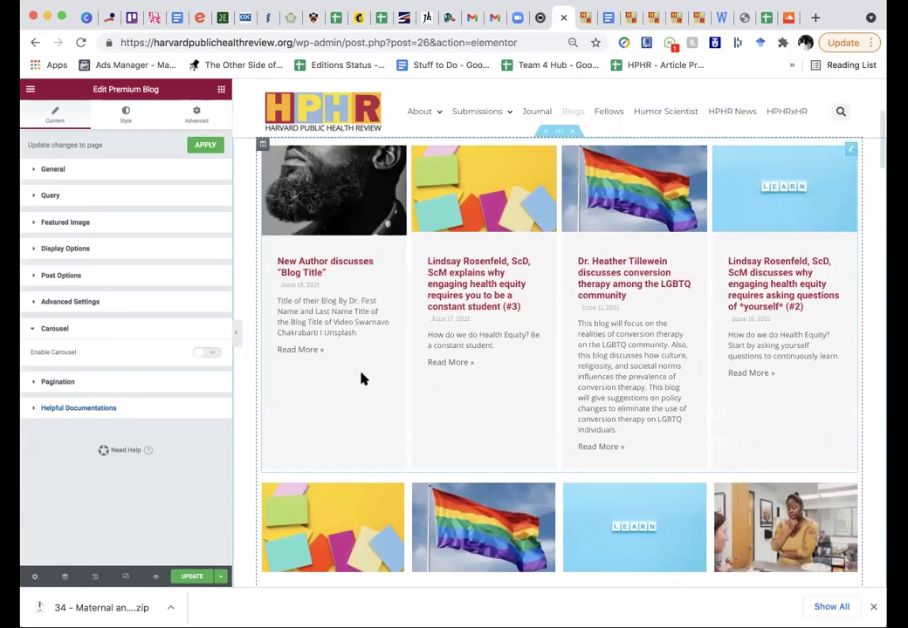
left_click(127, 117)
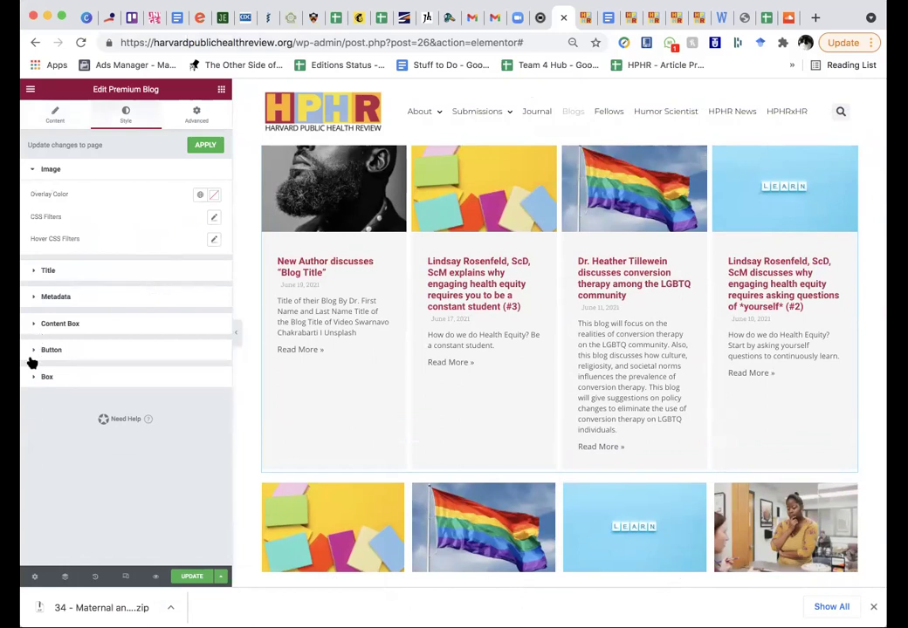
Give the Content Box background the white New Global Color
left_click(35, 377)
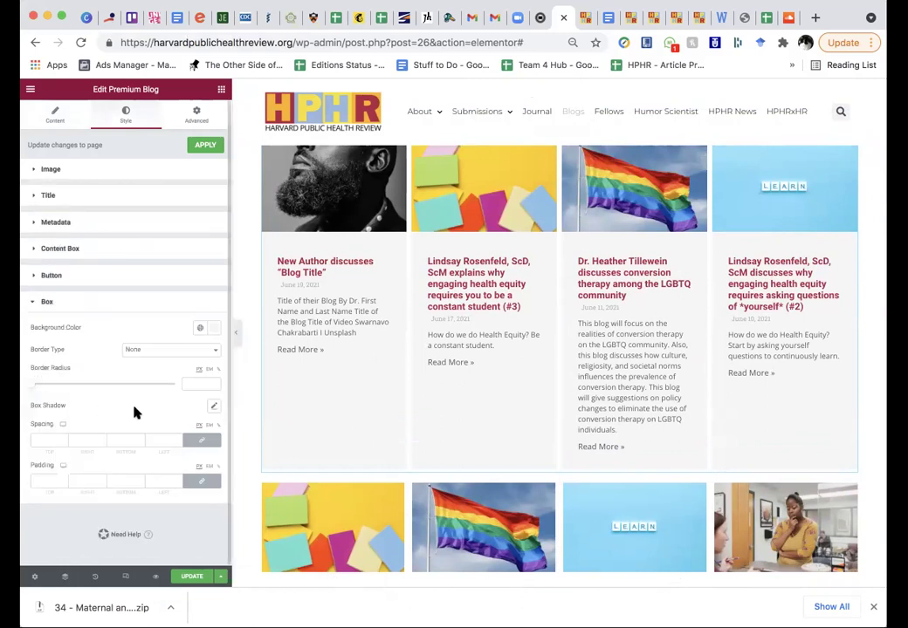
left_click(199, 329)
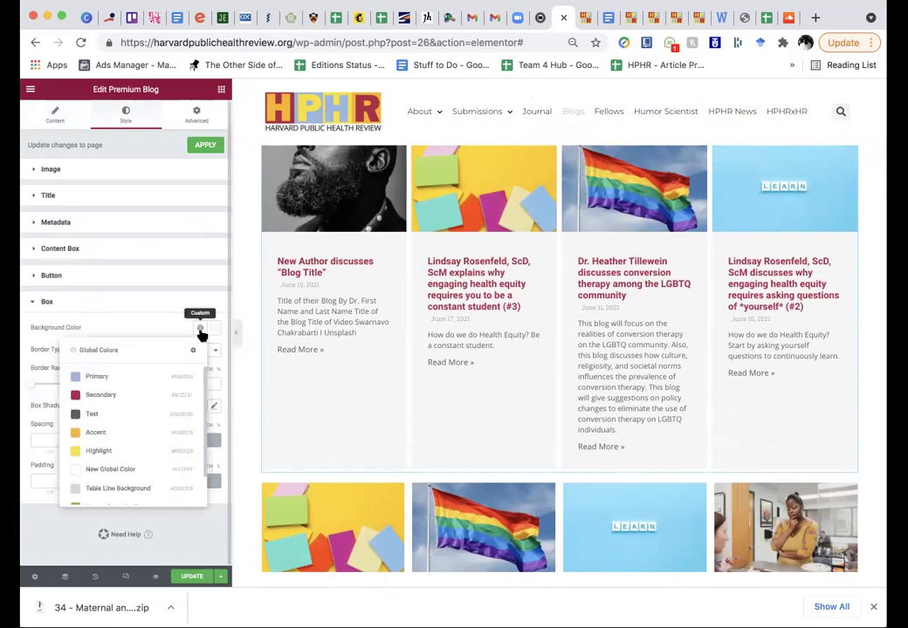
left_click(122, 472)
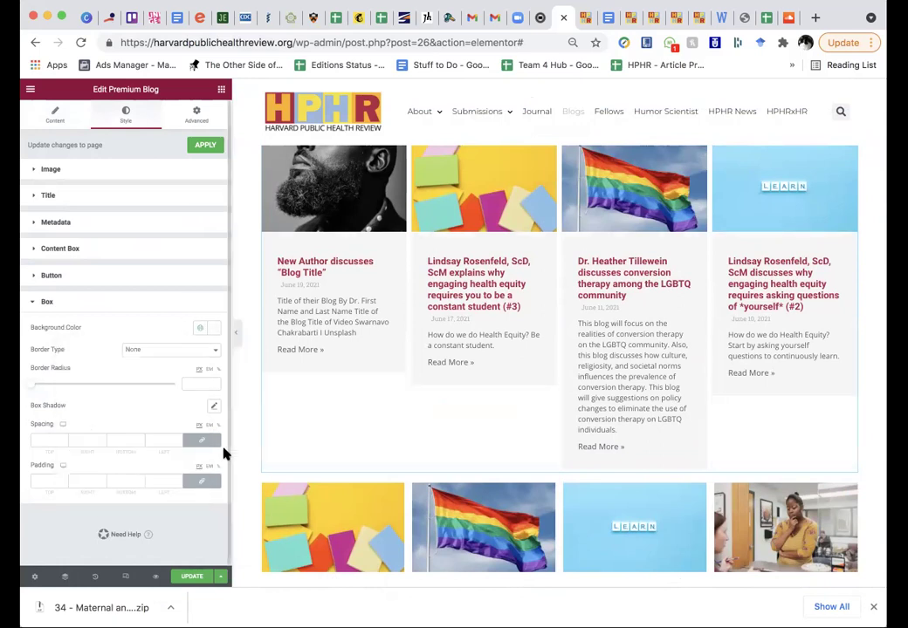
left_click(37, 278)
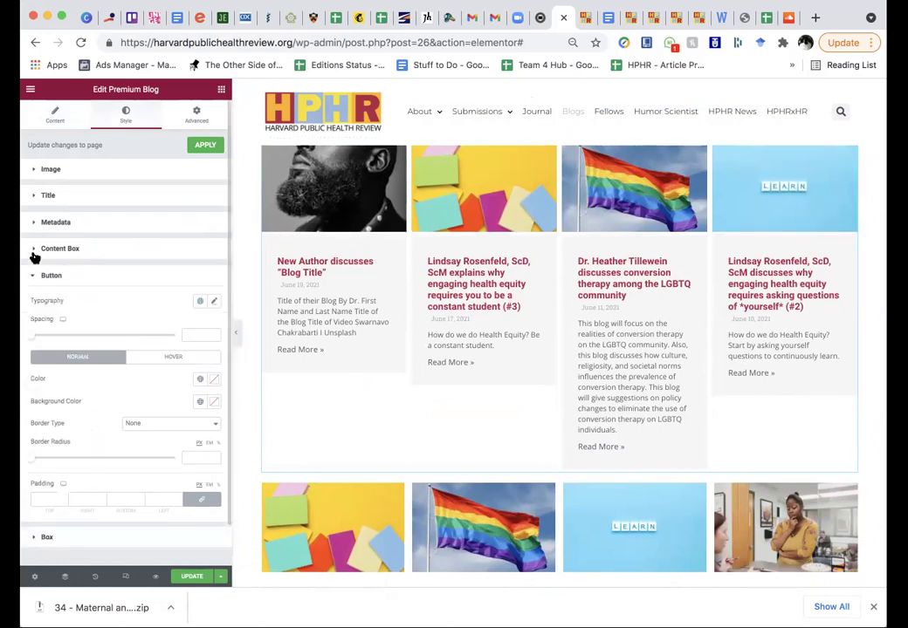
left_click(35, 254)
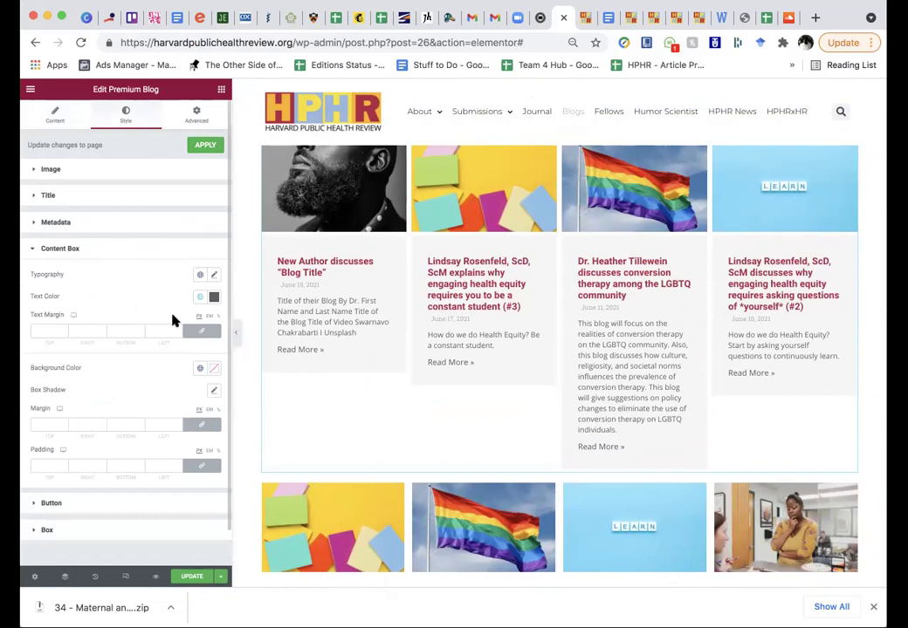
After checking the custom colour picker, reapply the white global colour to the card background
left_click(199, 372)
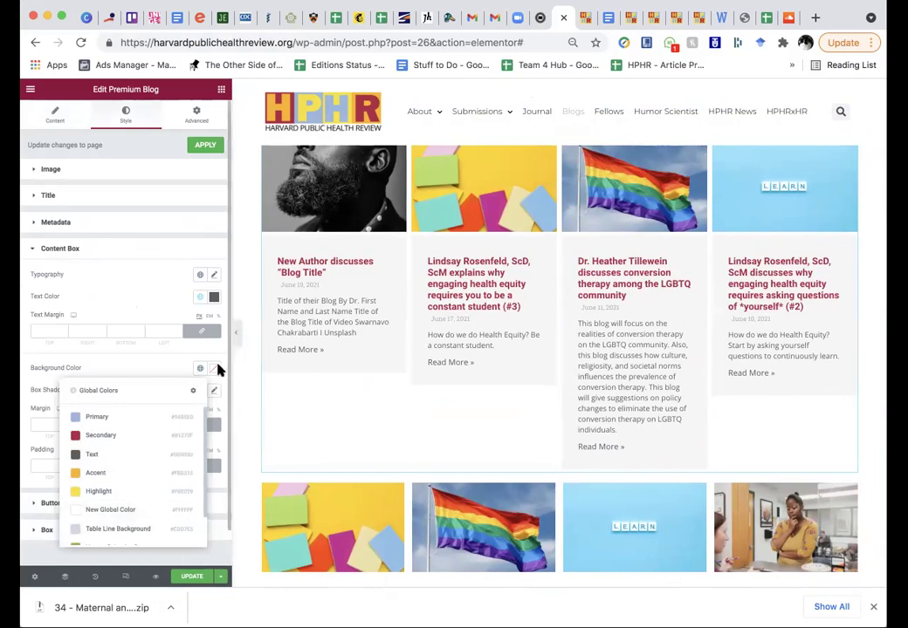
left_click(207, 373)
left_click(215, 372)
double_click(132, 530)
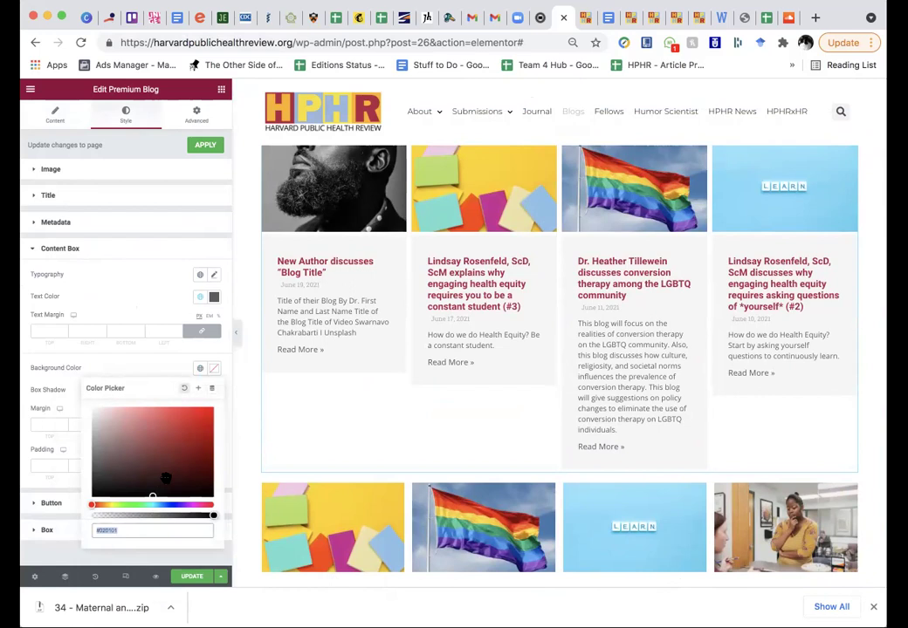
left_click(198, 370)
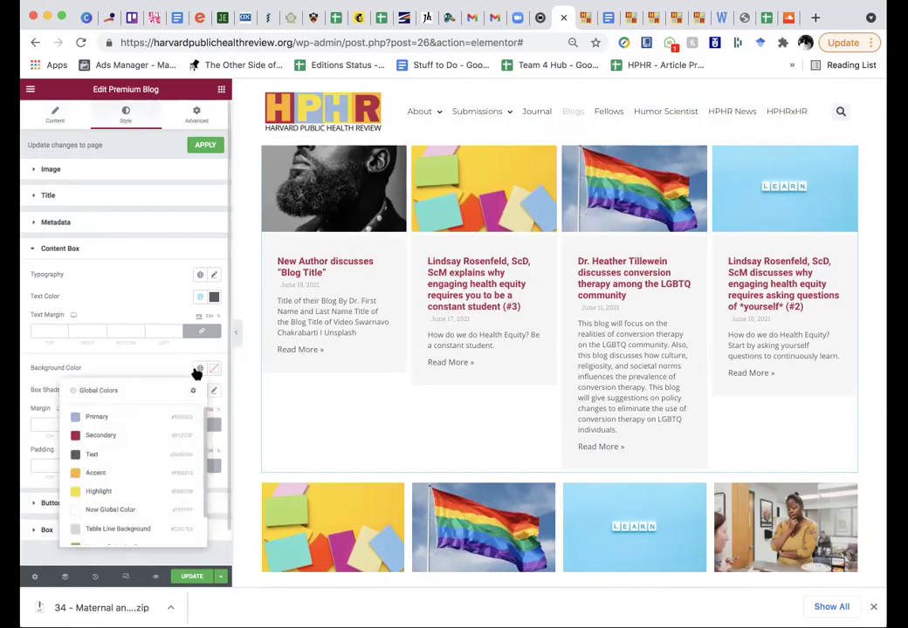
left_click(131, 511)
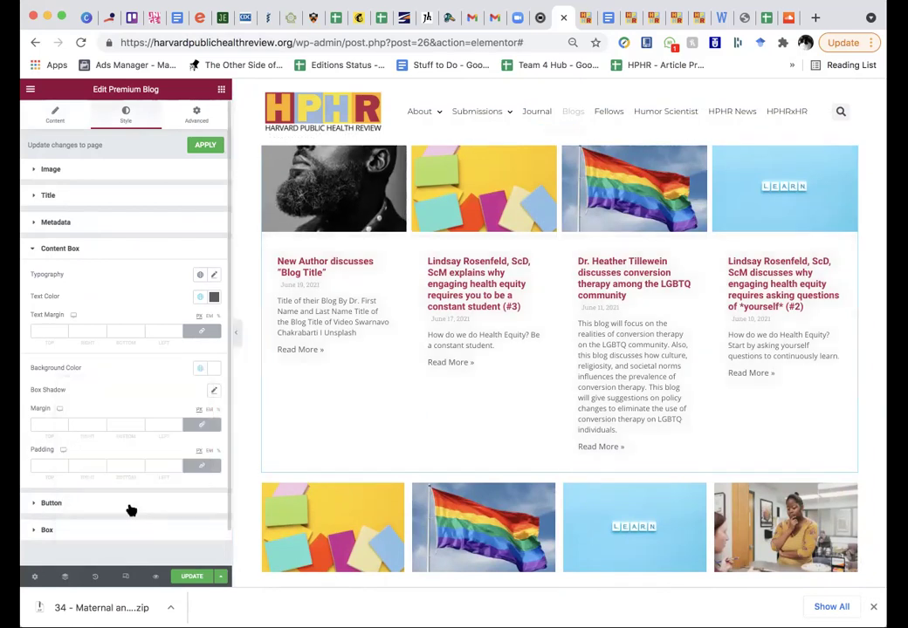
scroll(405, 374, "up", 3)
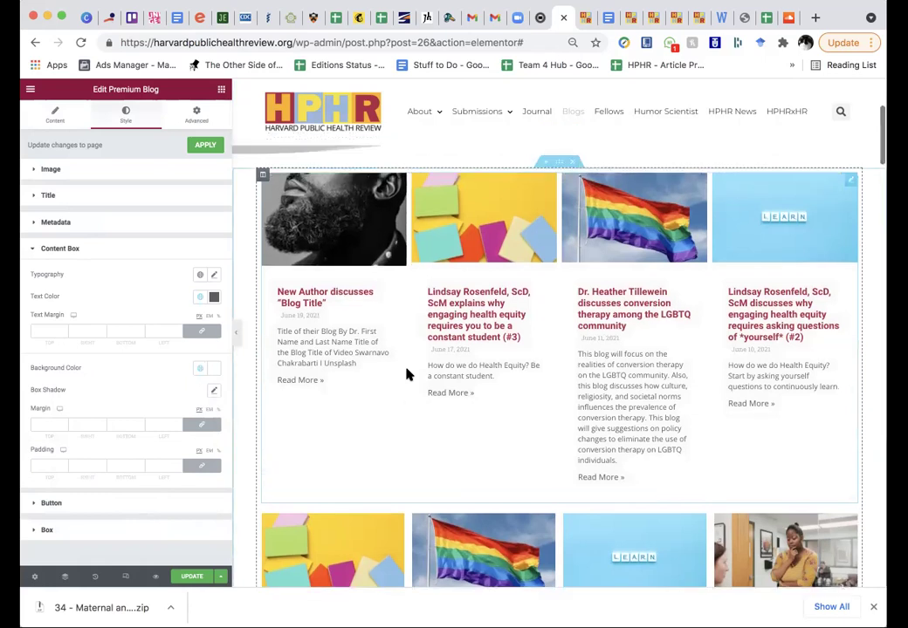
scroll(406, 373, "down", 5)
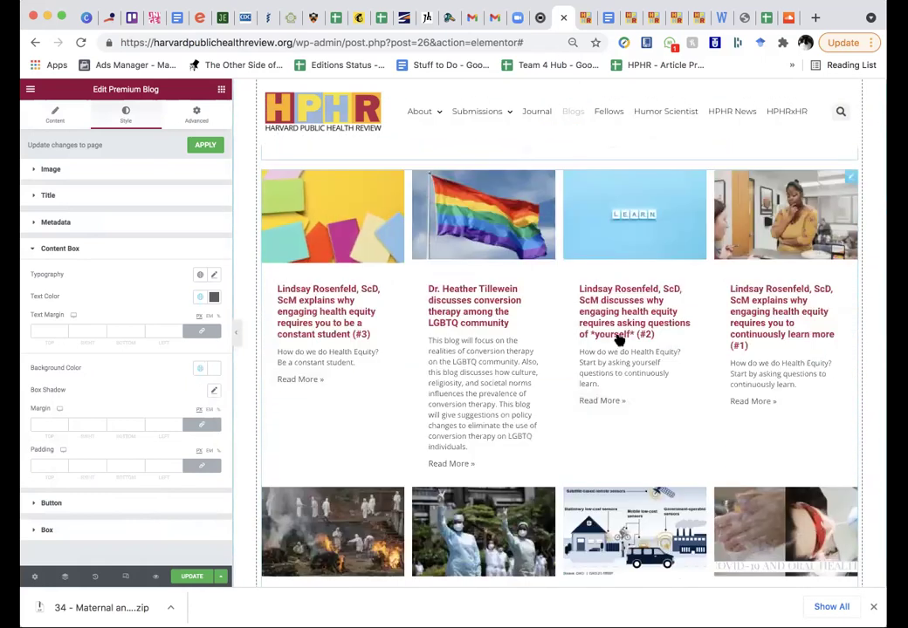
scroll(449, 328, "up", 5)
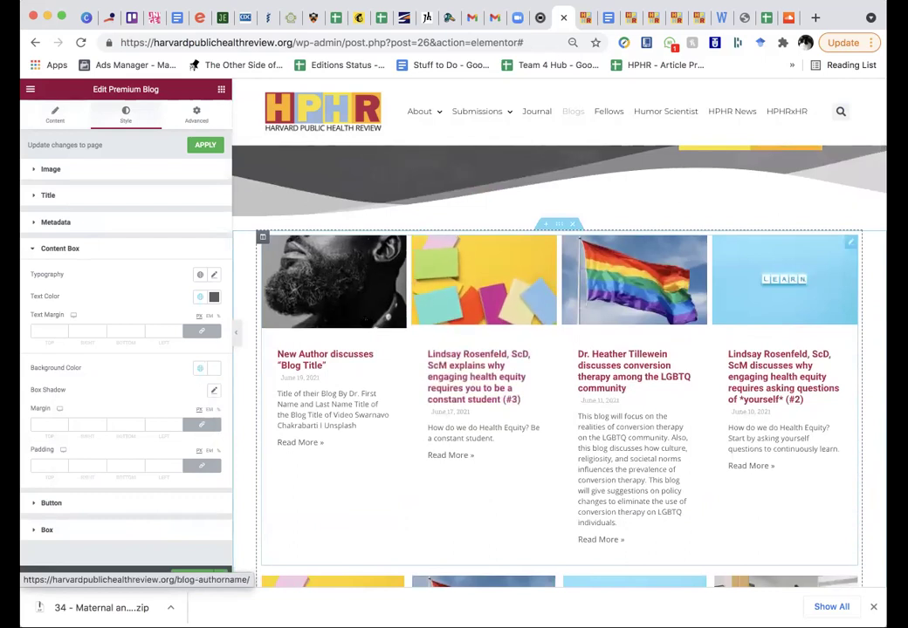
scroll(366, 395, "down", 3)
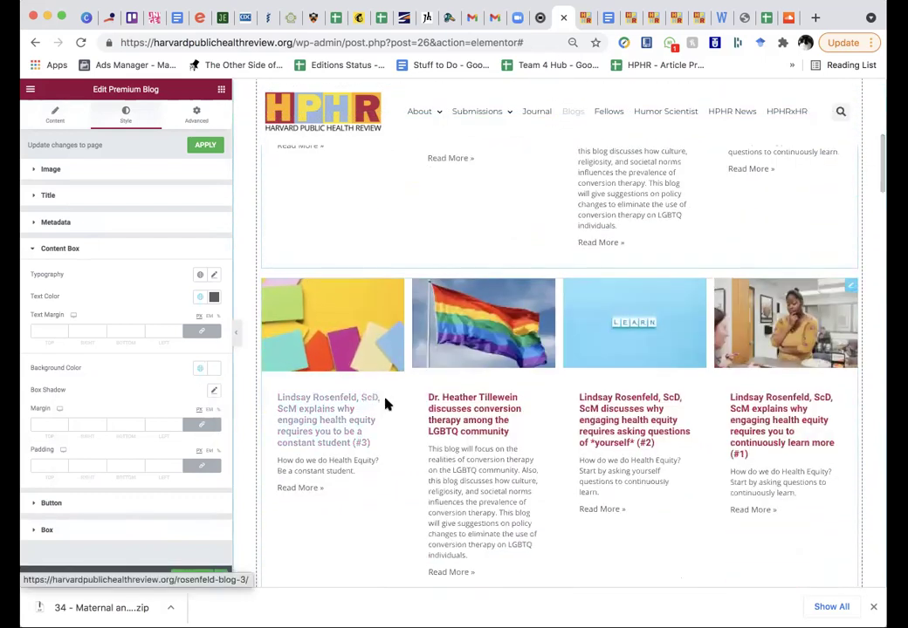
Add the 'blog post' tag to the grid's Query Tags Filter
left_click(407, 444)
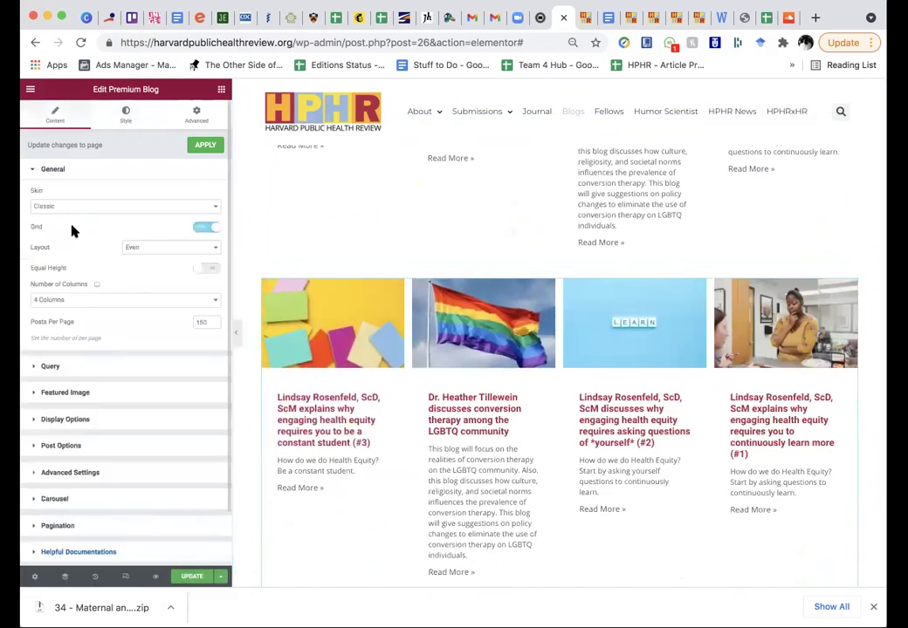
scroll(68, 253, "down", 2)
scroll(367, 272, "up", 1)
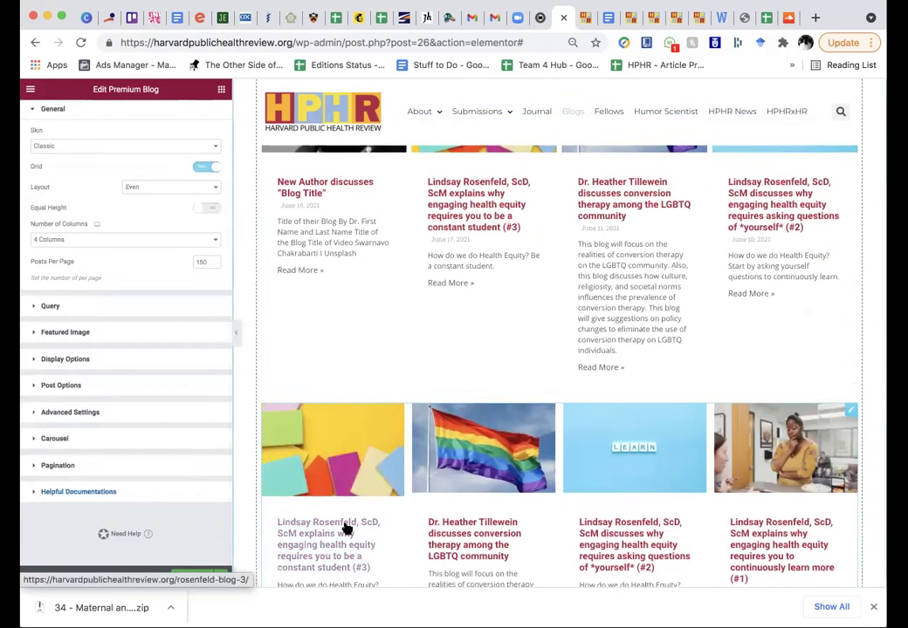
scroll(345, 531, "down", 2)
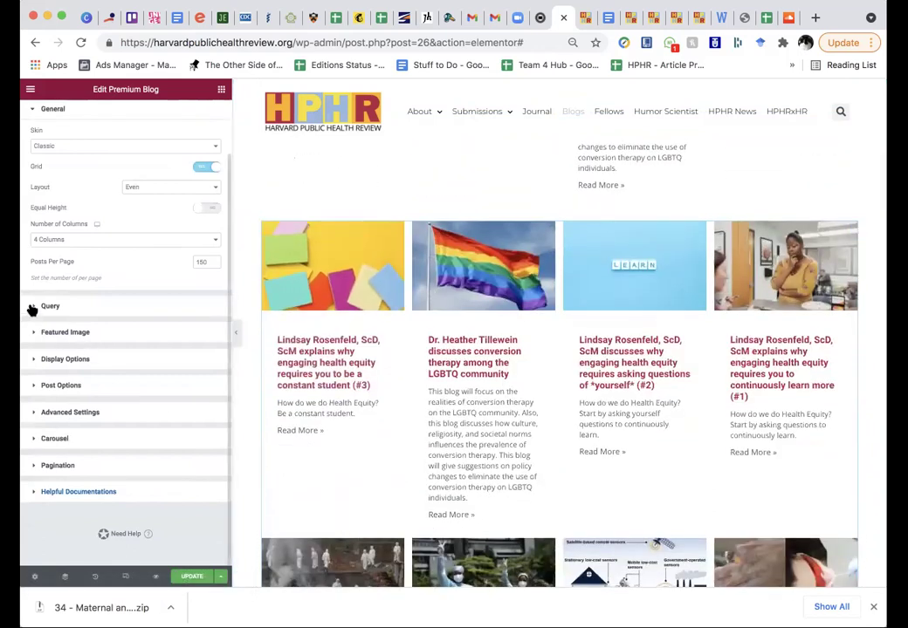
left_click(33, 307)
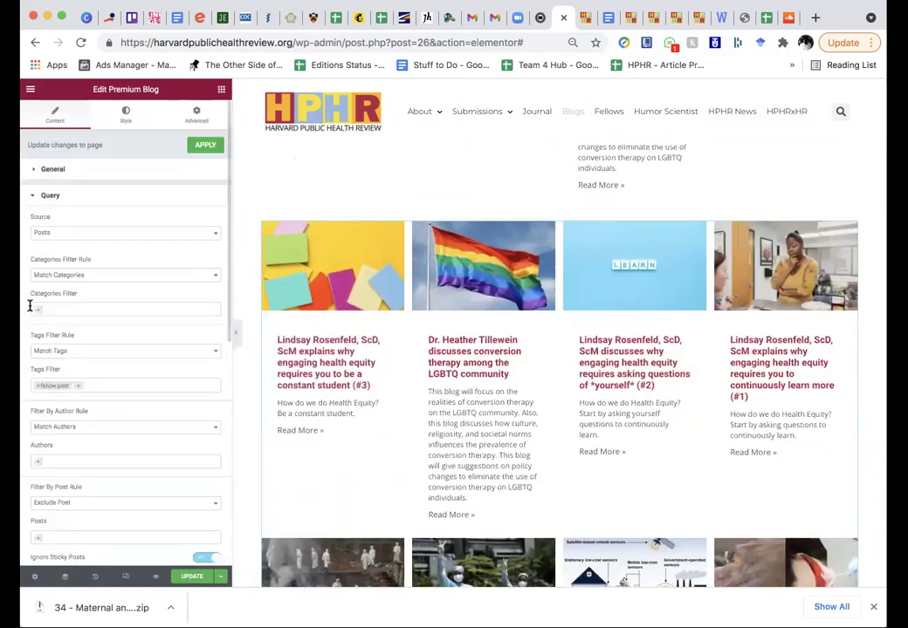
left_click(96, 387)
type("blog post")
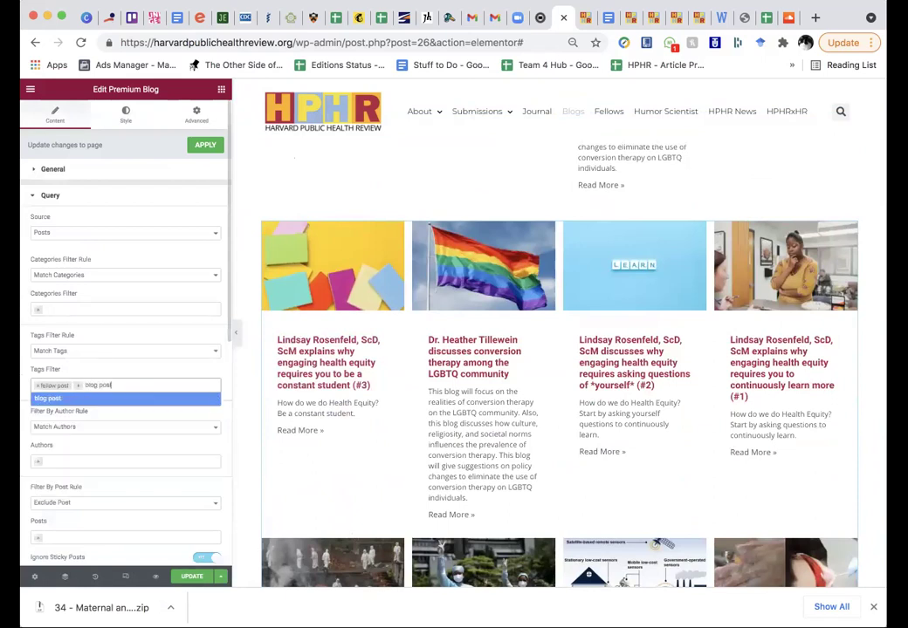
left_click(87, 399)
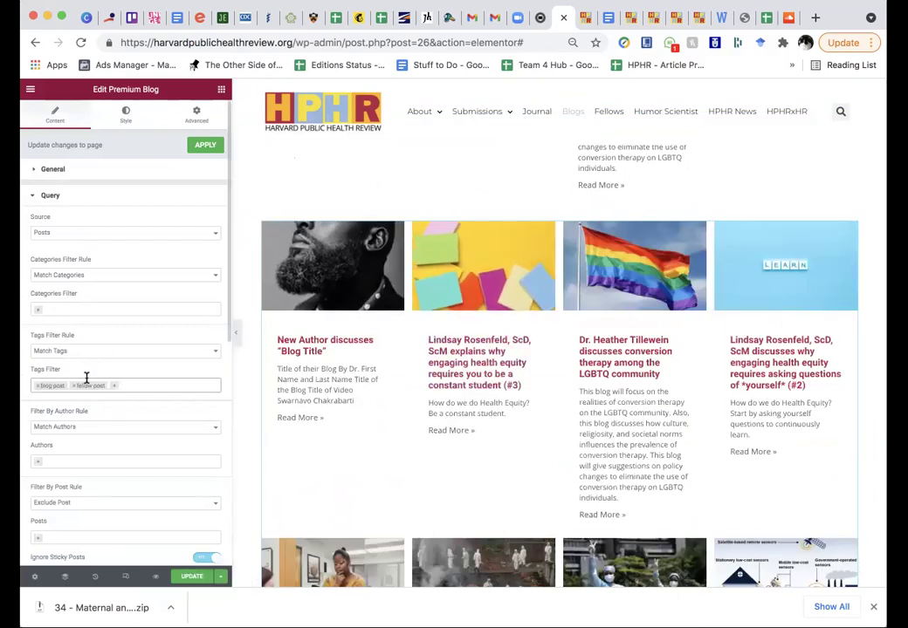
Remove the blog post tag, leaving only fellow post in the Tags Filter
left_click(35, 389)
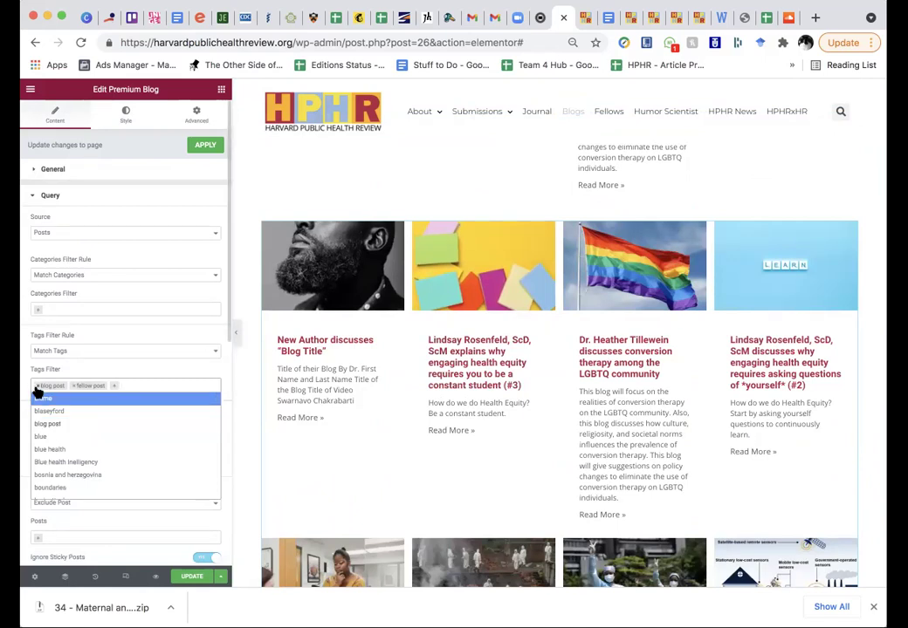
left_click(37, 387)
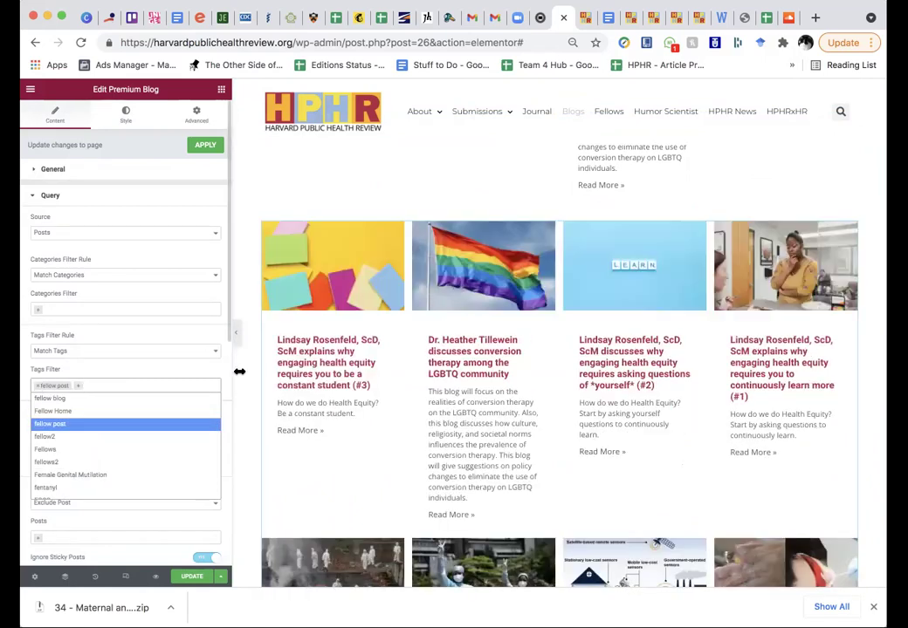
scroll(384, 355, "up", 3)
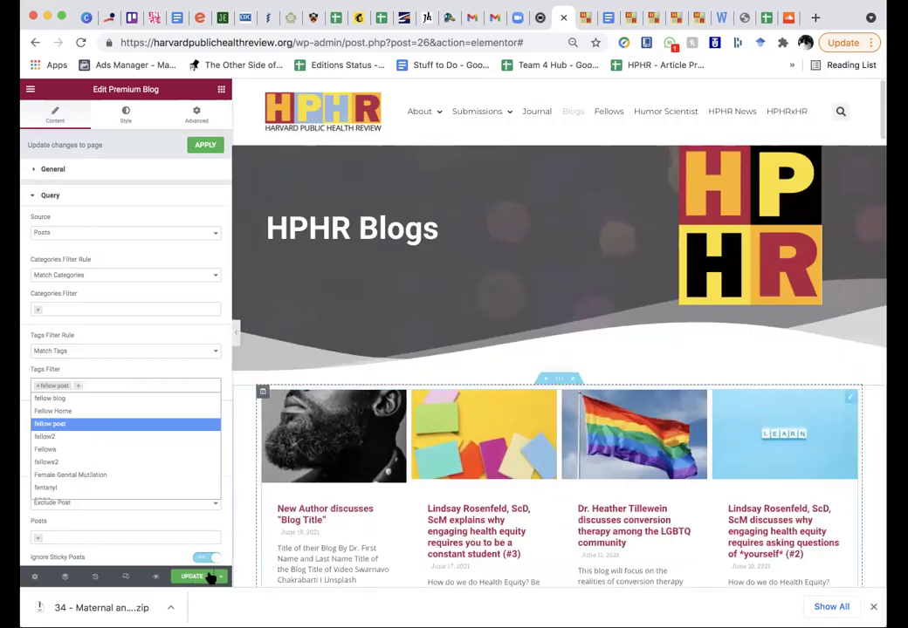
scroll(385, 481, "down", 1)
scroll(382, 483, "down", 2)
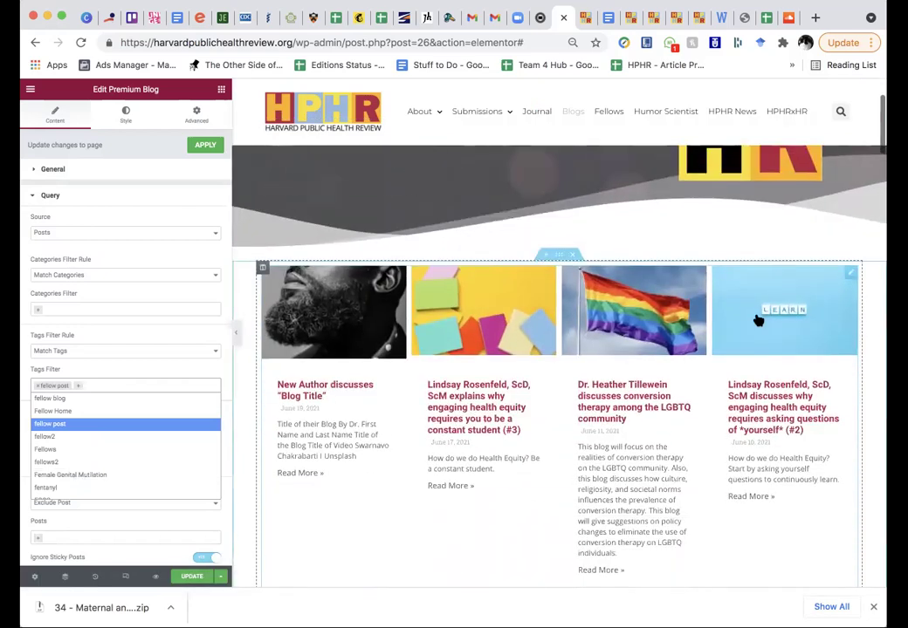
Delete the blog grid widget and leave the editor without saving
left_click(573, 262)
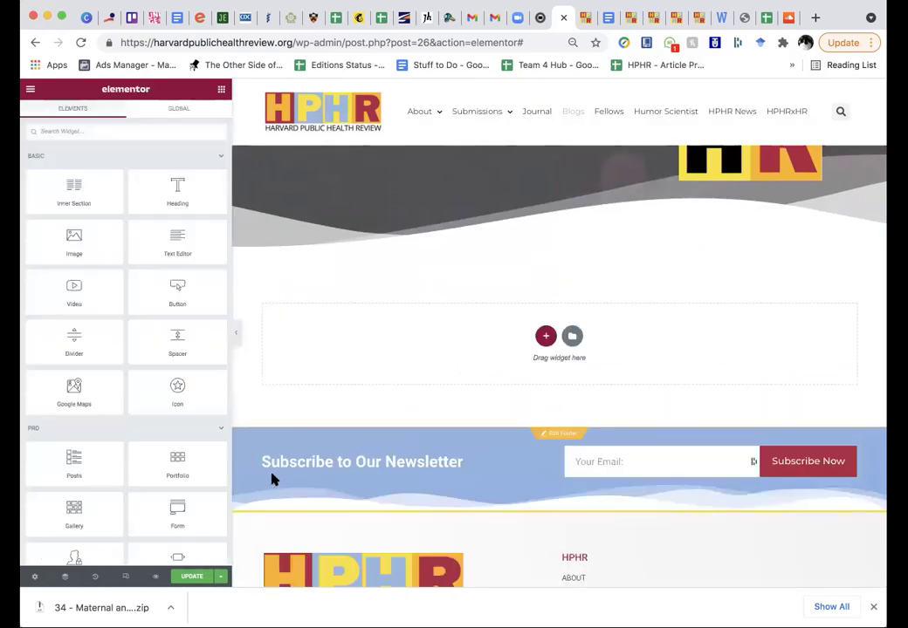
key("super+bracketleft")
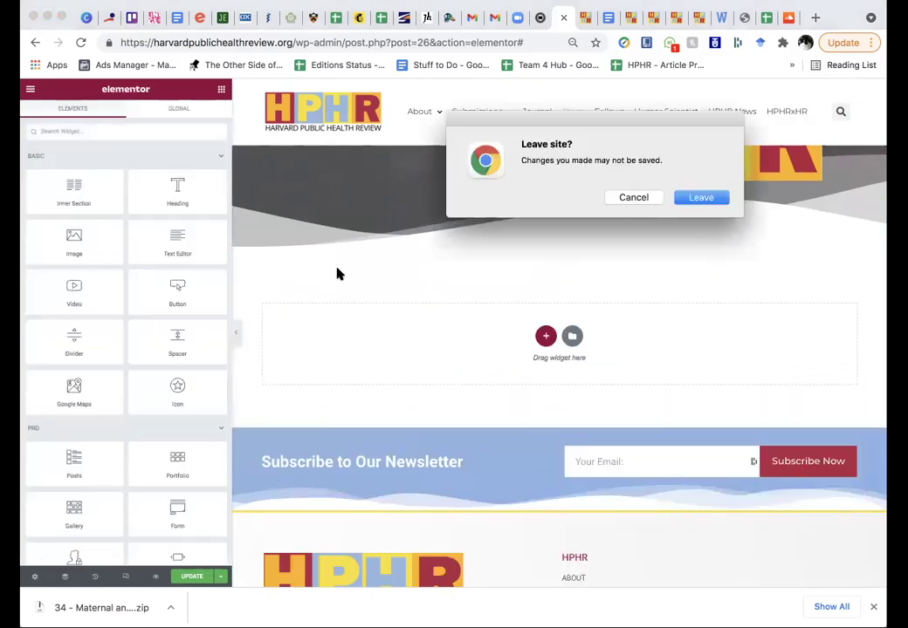
left_click(696, 196)
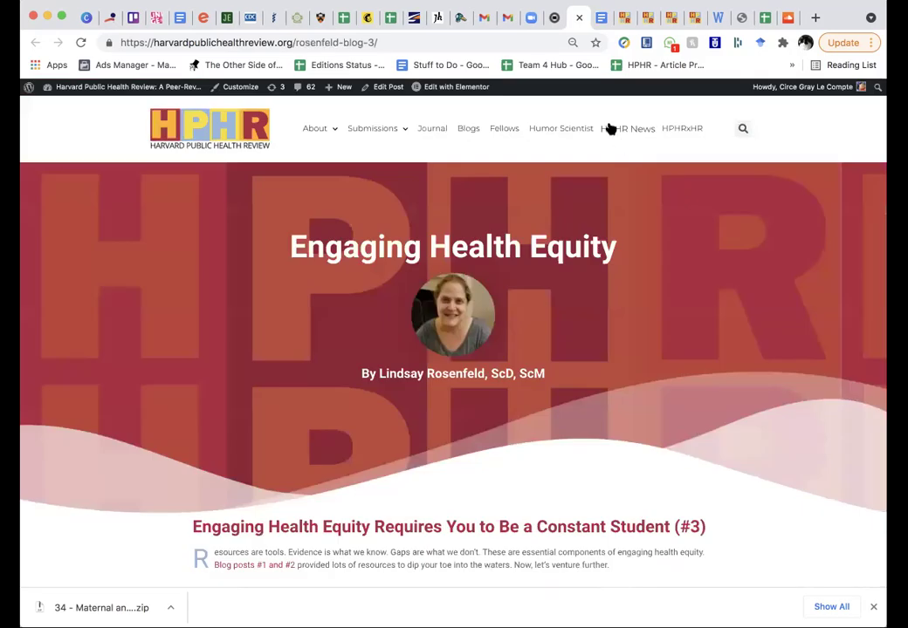